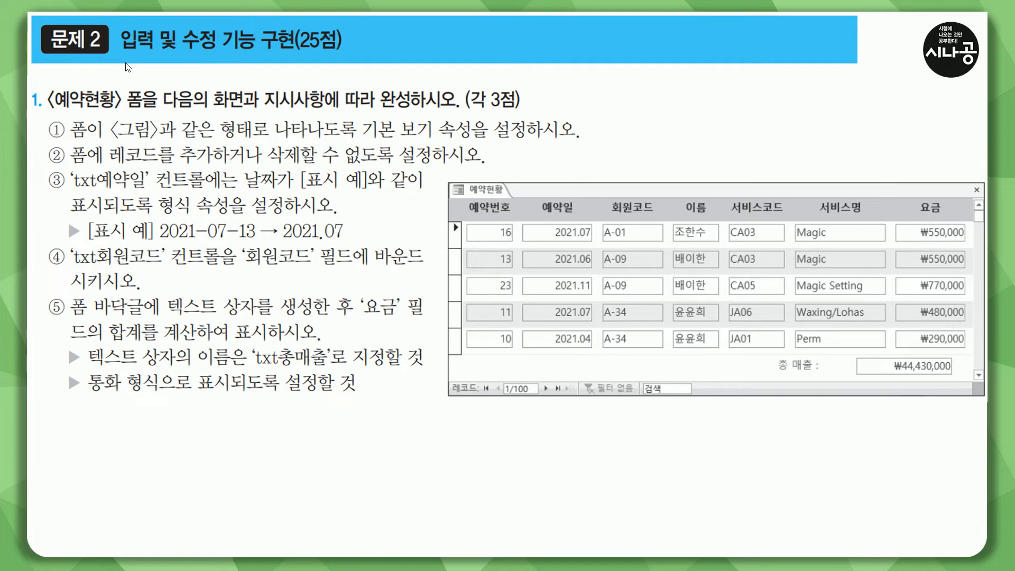
- Open the 예약현황 form from the database's form objects
{"action": "mouse_move", "coordinate": [117, 22]}
{"action": "left_mouse_down"}
{"action": "mouse_move", "coordinate": [249, 54]}
{"action": "mouse_move", "coordinate": [340, 49]}
{"action": "left_mouse_up"}
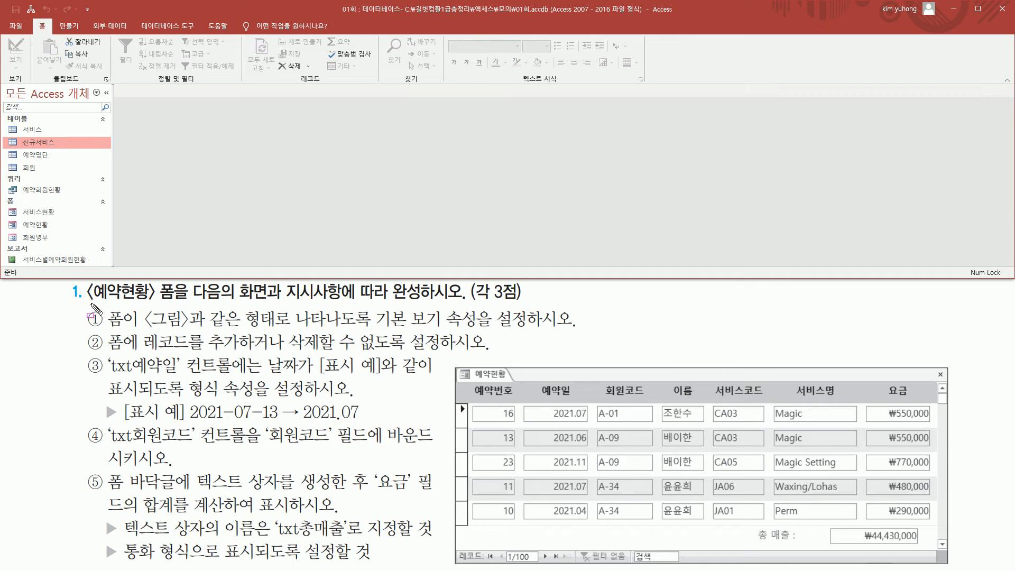
{"action": "left_click_drag", "start_coordinate": [88, 304], "coordinate": [185, 304]}
{"action": "mouse_move", "coordinate": [16, 218]}
{"action": "left_mouse_down"}
{"action": "mouse_move", "coordinate": [53, 232]}
{"action": "mouse_move", "coordinate": [43, 229]}
{"action": "left_mouse_up"}
{"action": "left_click", "coordinate": [39, 229]}
{"action": "double_click", "coordinate": [42, 224]}
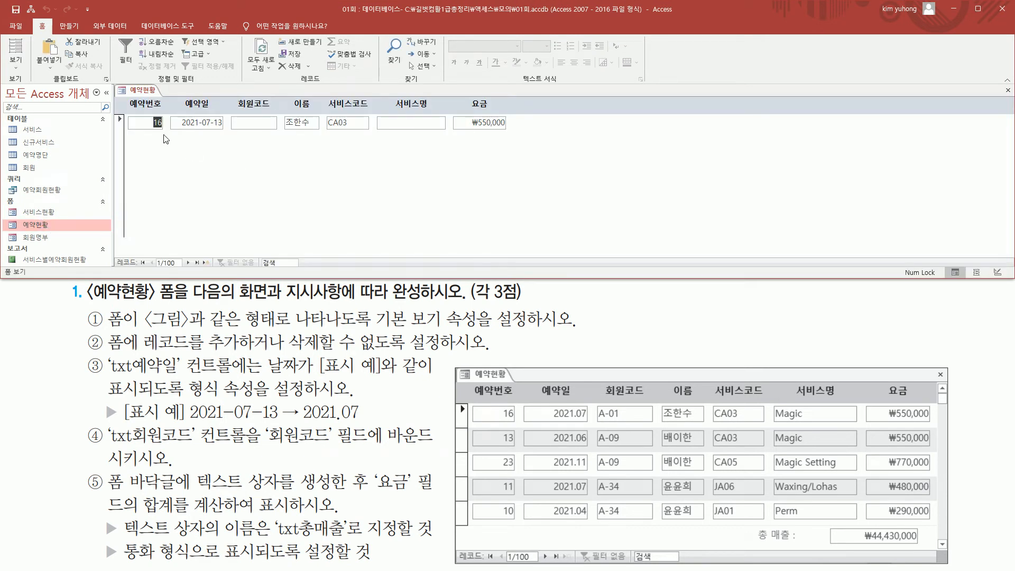
{"action": "left_click_drag", "start_coordinate": [127, 97], "coordinate": [500, 113]}
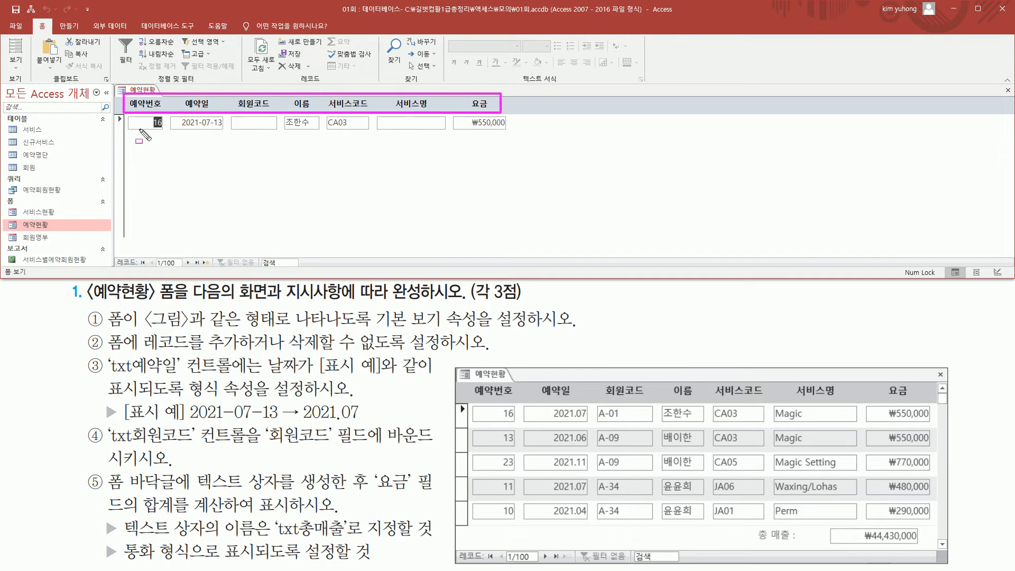
{"action": "left_click_drag", "start_coordinate": [244, 118], "coordinate": [270, 126]}
{"action": "left_click_drag", "start_coordinate": [390, 116], "coordinate": [417, 129]}
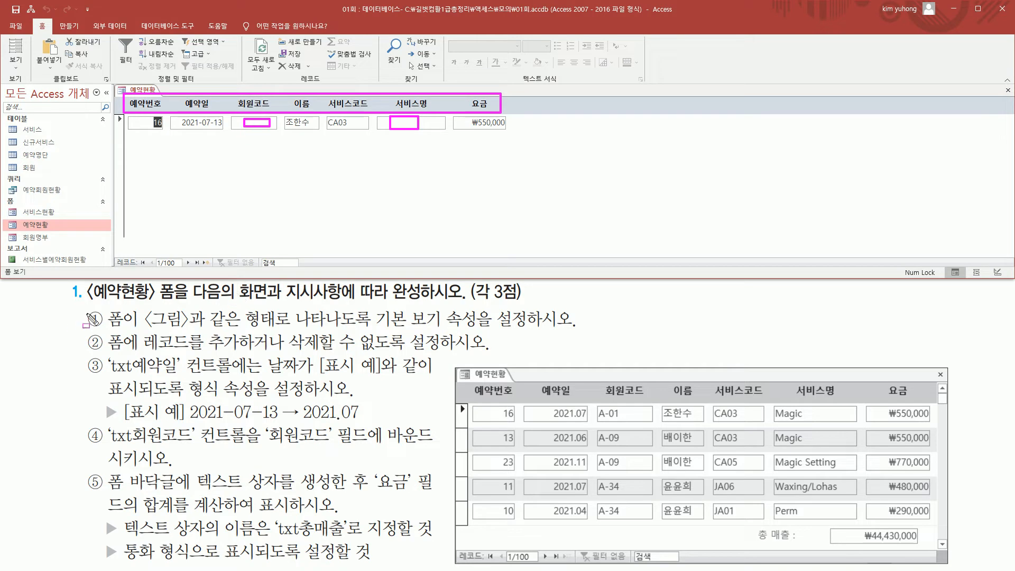
{"action": "key", "text": "Escape"}
{"action": "mouse_move", "coordinate": [105, 308]}
{"action": "left_mouse_down"}
{"action": "mouse_move", "coordinate": [140, 328]}
{"action": "mouse_move", "coordinate": [281, 328]}
{"action": "left_mouse_up"}
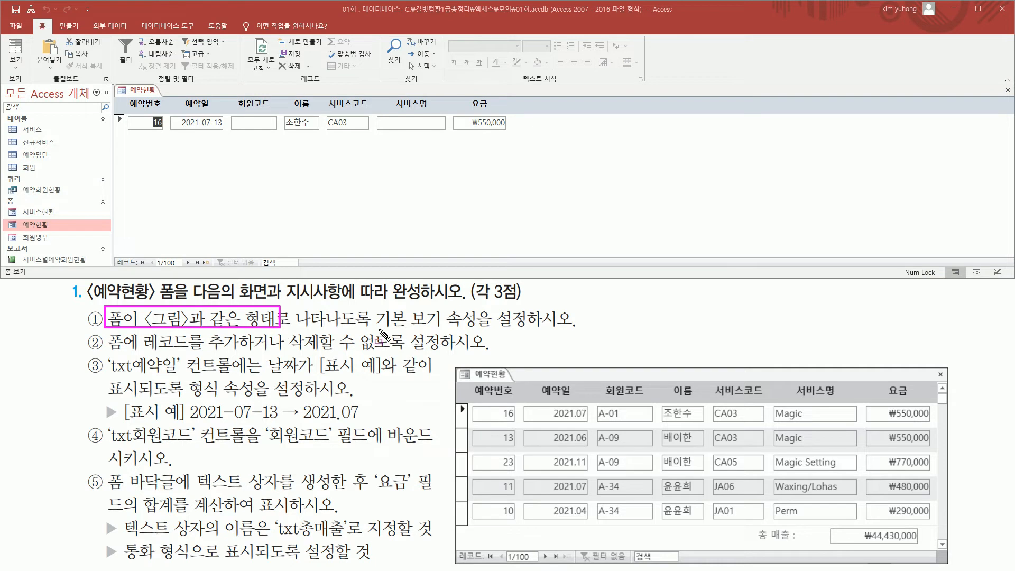
{"action": "left_click_drag", "start_coordinate": [375, 331], "coordinate": [479, 332]}
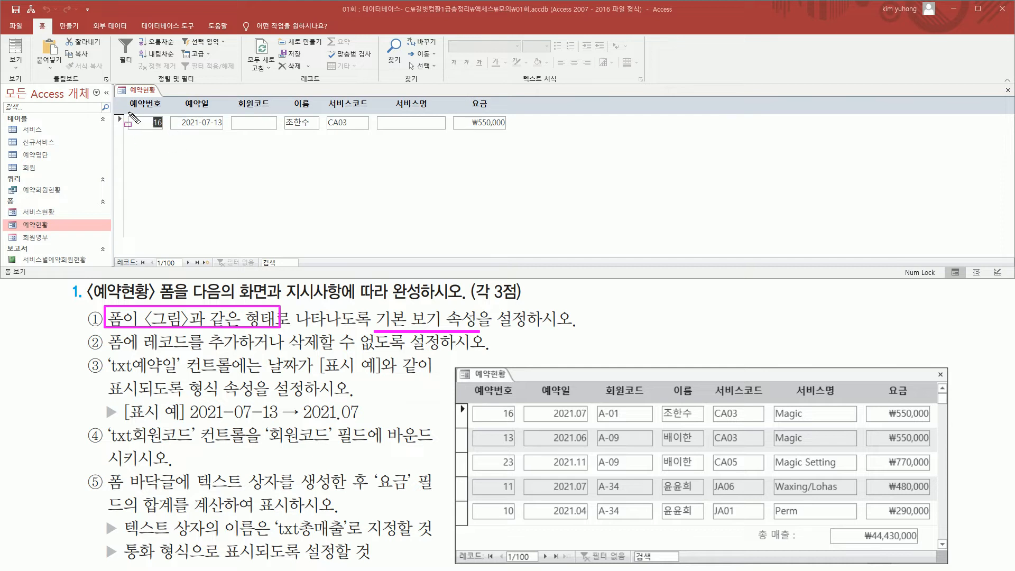
{"action": "left_click_drag", "start_coordinate": [129, 119], "coordinate": [522, 134]}
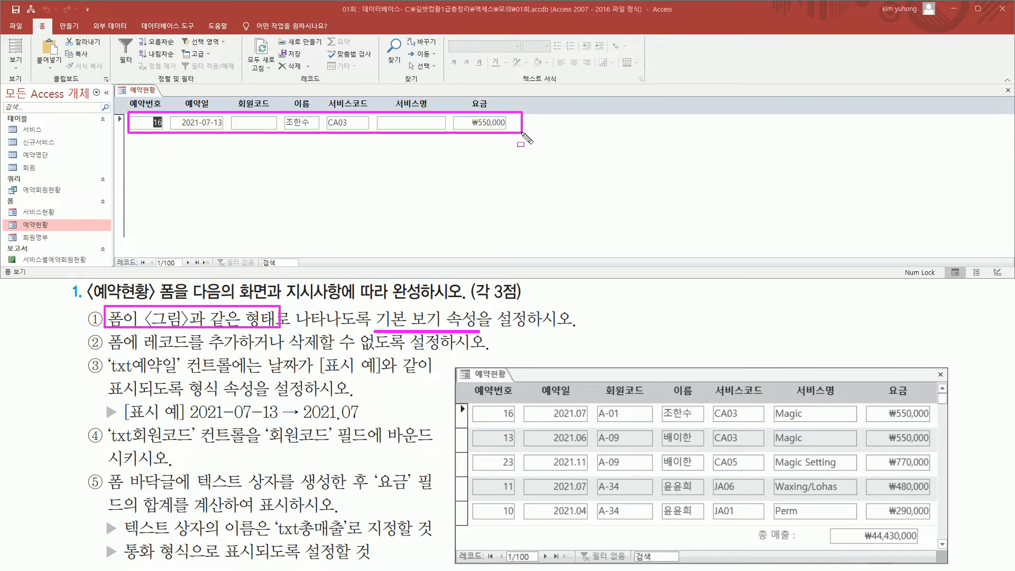
{"action": "left_click_drag", "start_coordinate": [112, 253], "coordinate": [217, 271]}
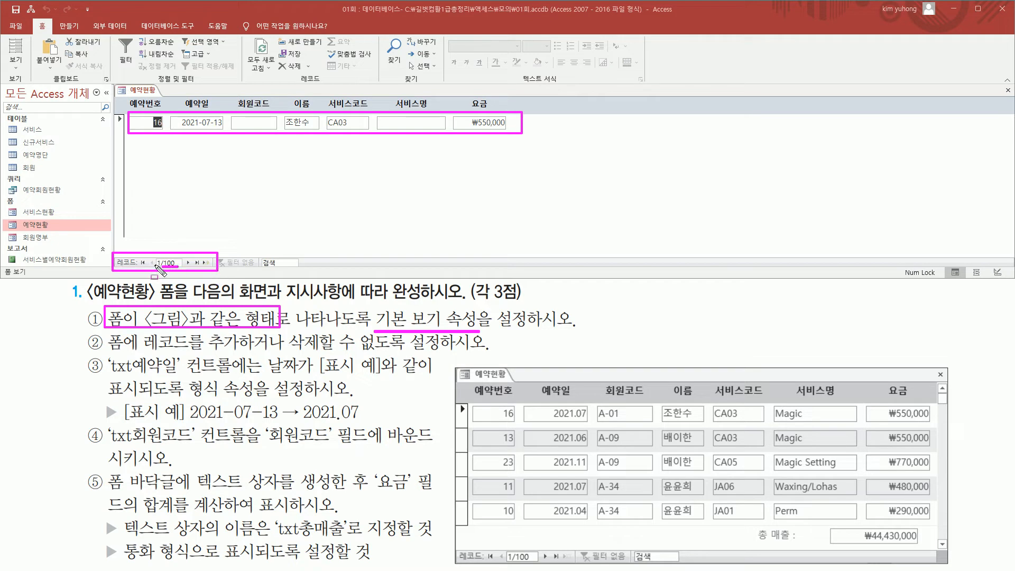
{"action": "left_click_drag", "start_coordinate": [162, 267], "coordinate": [178, 267]}
{"action": "key", "text": "Escape"}
- Step forward through the 예약현황 form's records to examine how each one is displayed compared with the target layout
{"action": "left_click", "coordinate": [186, 261]}
{"action": "left_click", "coordinate": [187, 261]}
{"action": "left_click", "coordinate": [187, 261]}
{"action": "left_click", "coordinate": [186, 262]}
{"action": "left_click", "coordinate": [186, 262]}
{"action": "left_click", "coordinate": [186, 261]}
{"action": "left_click", "coordinate": [187, 262]}
{"action": "left_click", "coordinate": [186, 261]}
{"action": "left_click", "coordinate": [186, 262]}
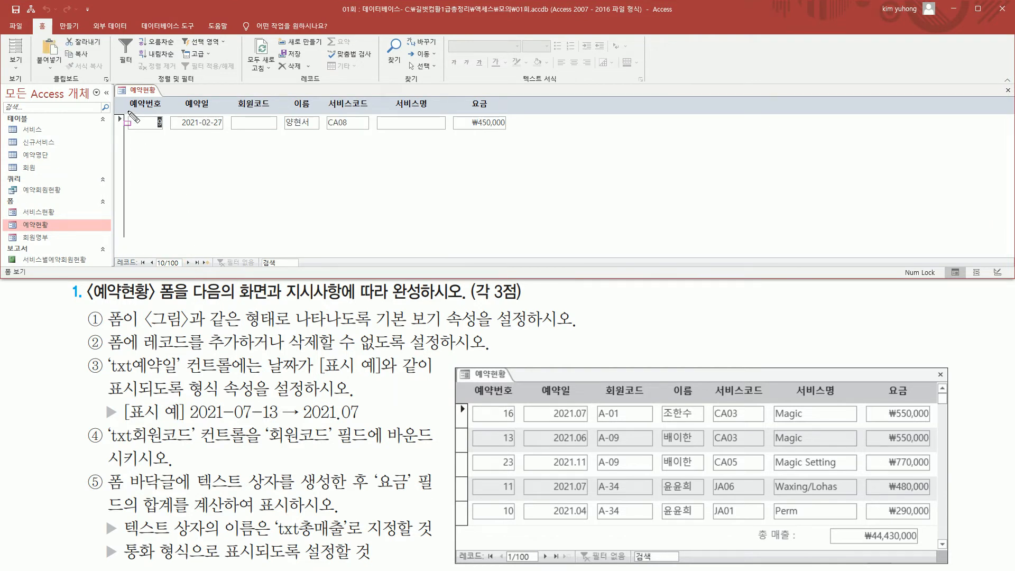
{"action": "left_click_drag", "start_coordinate": [127, 110], "coordinate": [524, 136]}
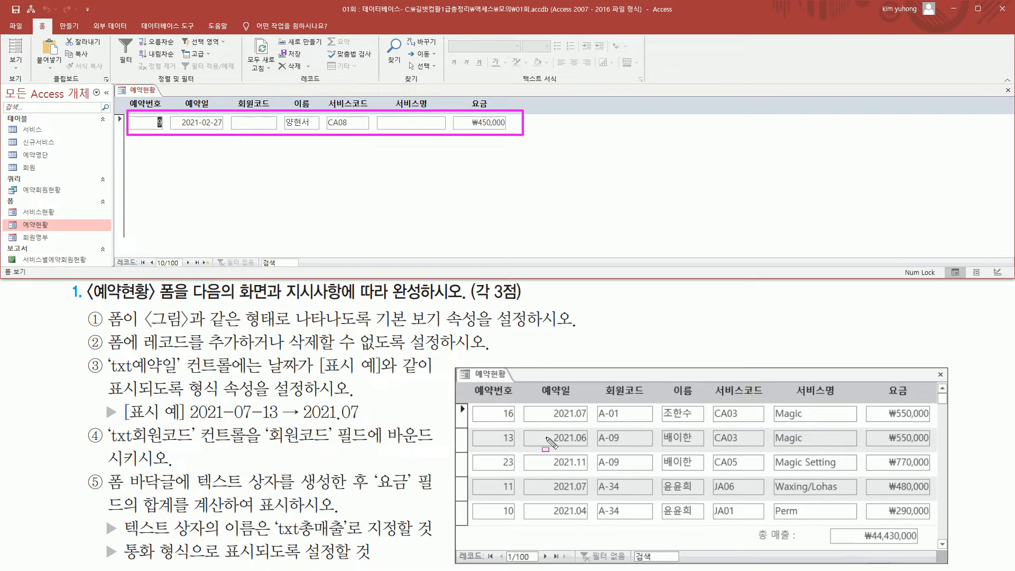
{"action": "mouse_move", "coordinate": [454, 367]}
{"action": "left_mouse_down"}
{"action": "mouse_move", "coordinate": [584, 545]}
{"action": "mouse_move", "coordinate": [926, 546]}
{"action": "mouse_move", "coordinate": [948, 563]}
{"action": "left_mouse_up"}
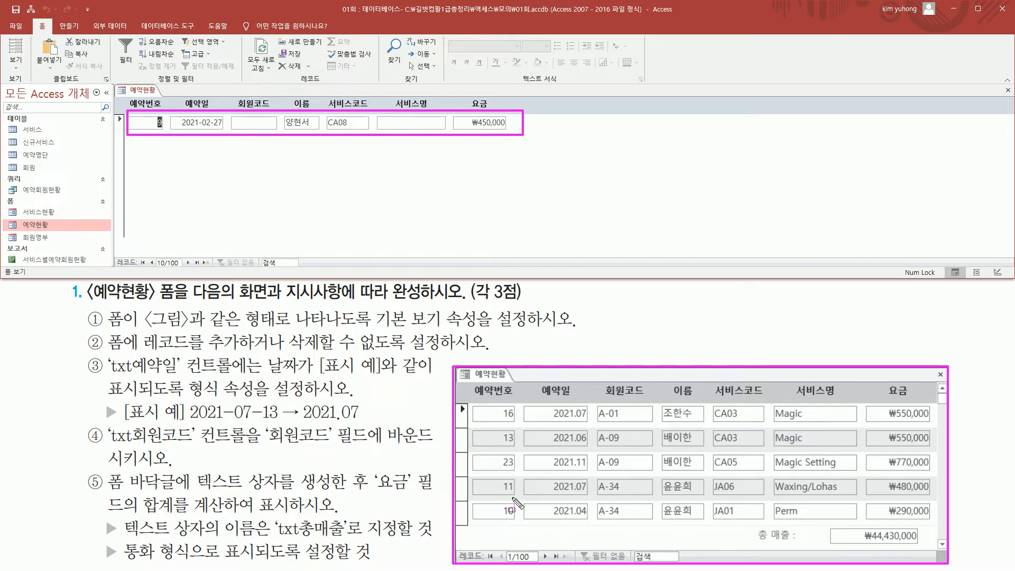
{"action": "key", "text": "Escape"}
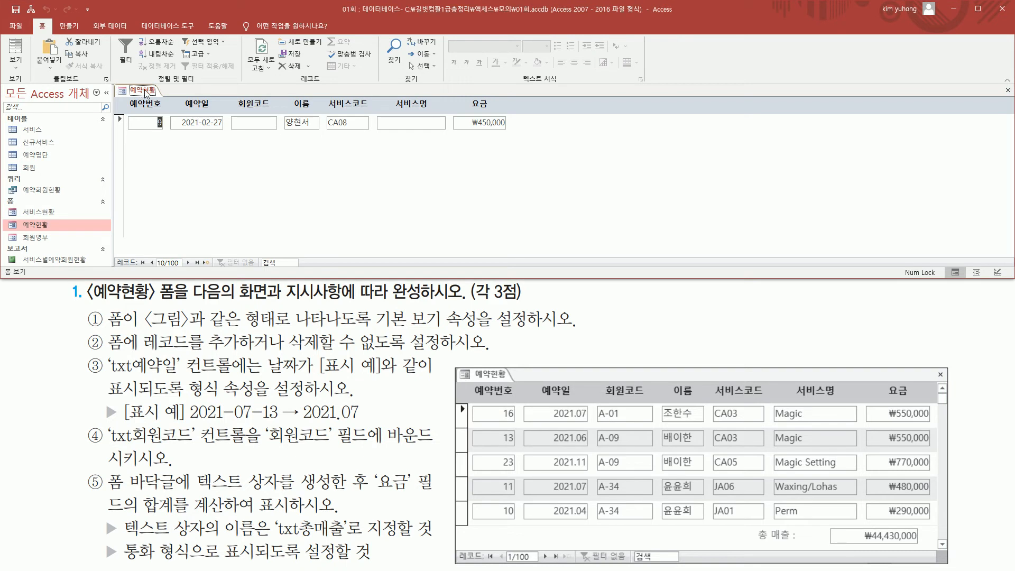
- Switch the 예약현황 form to Design View and show the properties of the form itself
{"action": "right_click", "coordinate": [146, 93]}
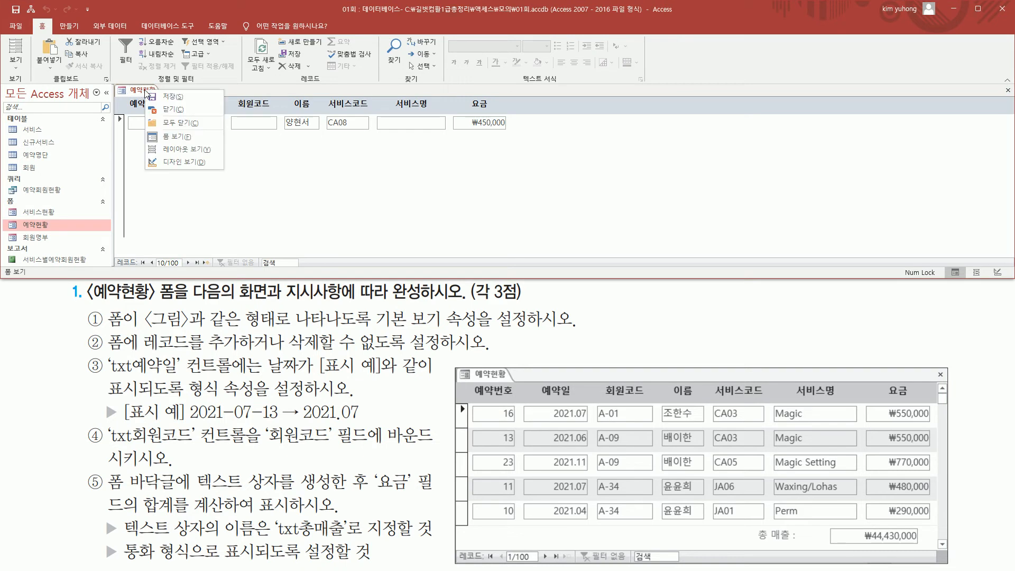
{"action": "left_click", "coordinate": [176, 162]}
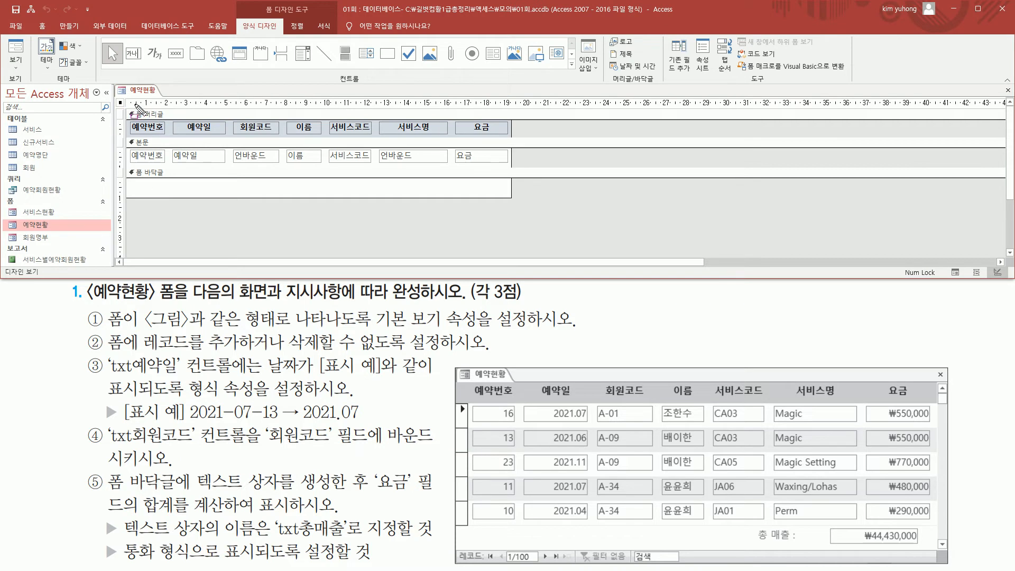
{"action": "left_click_drag", "start_coordinate": [129, 103], "coordinate": [420, 108]}
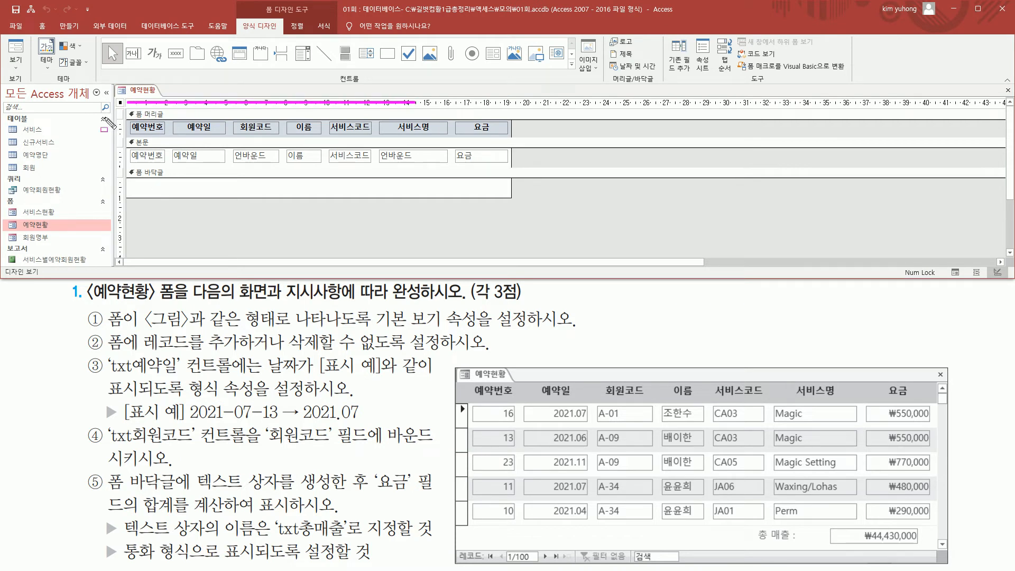
{"action": "left_click_drag", "start_coordinate": [122, 116], "coordinate": [120, 222]}
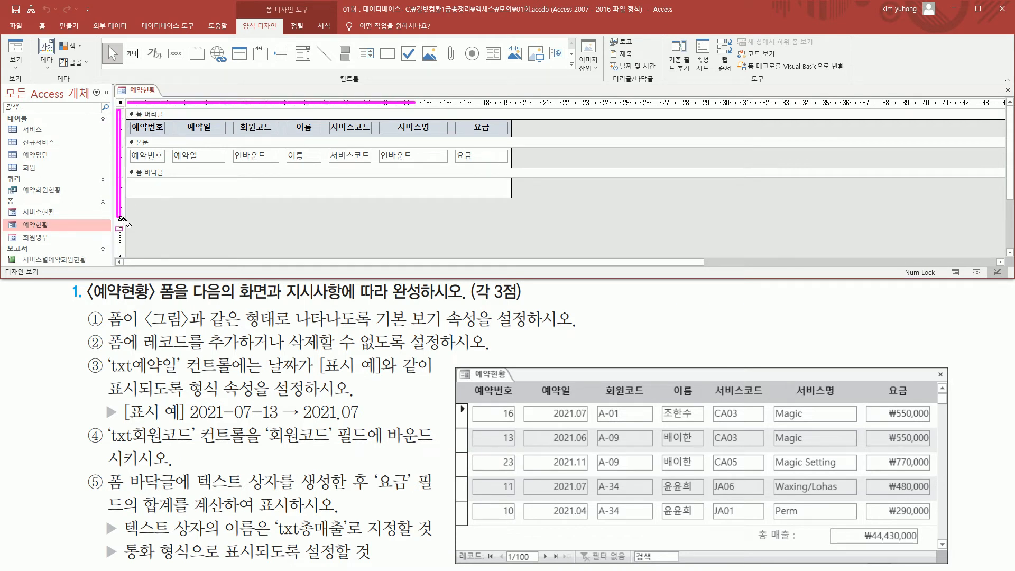
{"action": "double_click", "coordinate": [120, 102]}
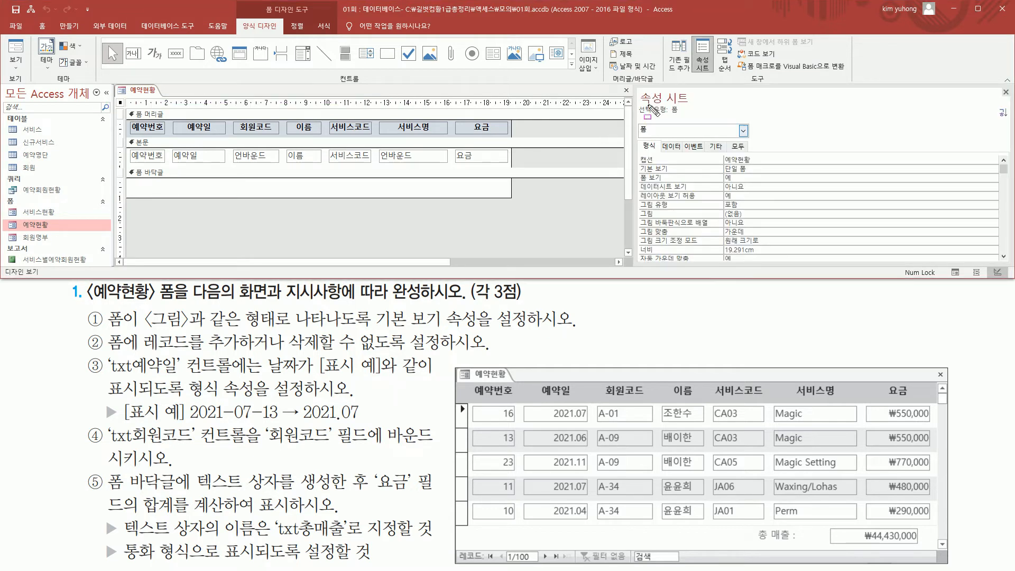
- Set the form's 기본 보기 (Default View) property to 연속 폼 (Continuous Forms)
{"action": "left_click_drag", "start_coordinate": [635, 86], "coordinate": [693, 104]}
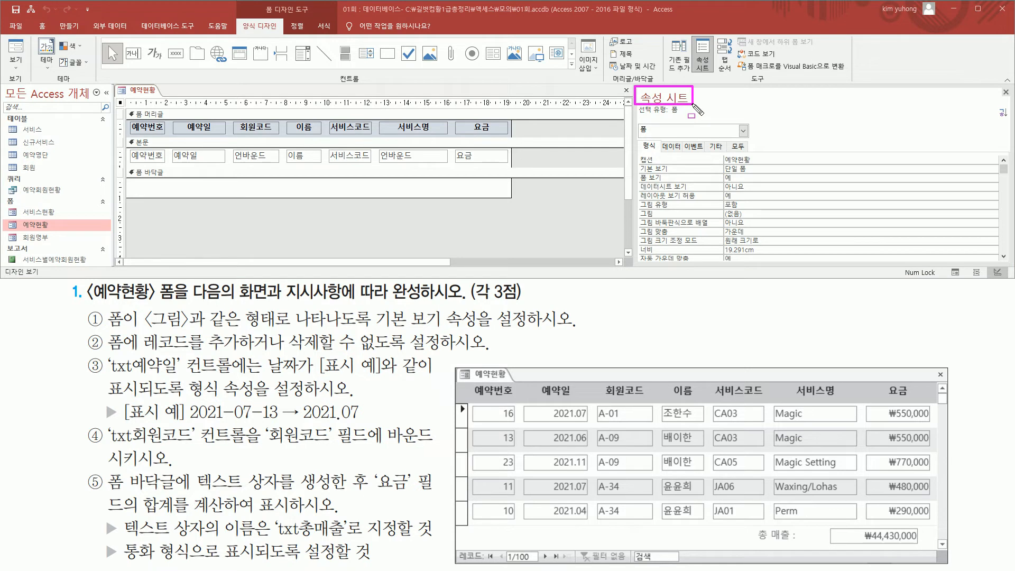
{"action": "left_click_drag", "start_coordinate": [636, 162], "coordinate": [678, 177]}
{"action": "mouse_move", "coordinate": [374, 329]}
{"action": "left_mouse_down"}
{"action": "mouse_move", "coordinate": [464, 341]}
{"action": "mouse_move", "coordinate": [444, 307]}
{"action": "mouse_move", "coordinate": [449, 329]}
{"action": "mouse_move", "coordinate": [507, 329]}
{"action": "left_mouse_up"}
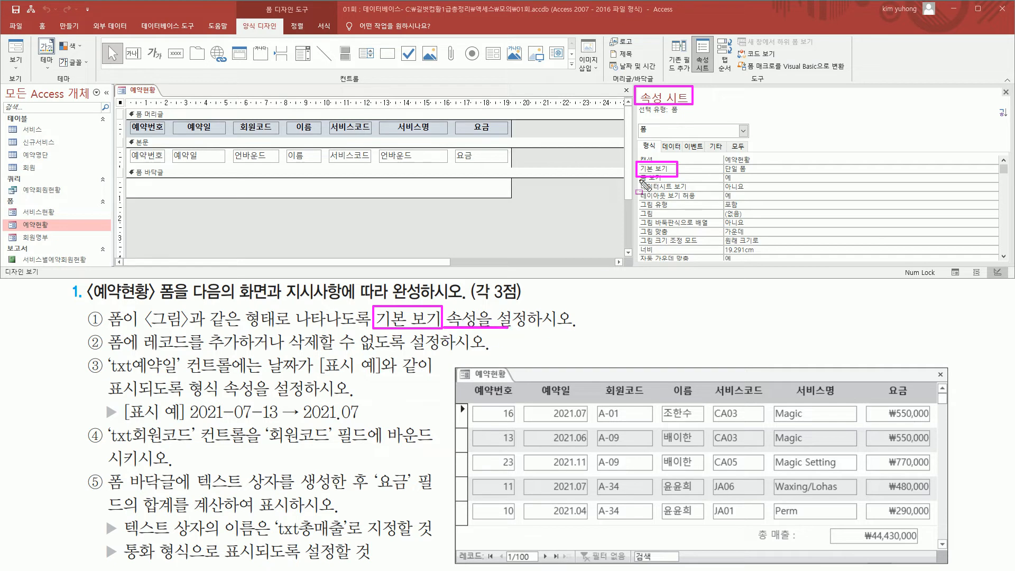
{"action": "left_click_drag", "start_coordinate": [720, 172], "coordinate": [760, 172]}
{"action": "key", "text": "Escape"}
{"action": "left_click", "coordinate": [995, 169]}
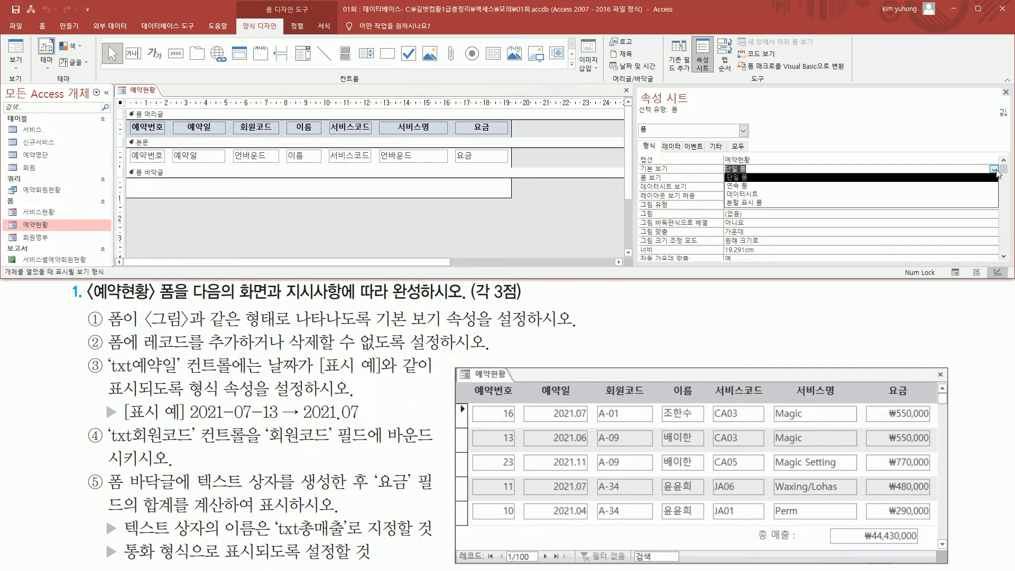
{"action": "left_click", "coordinate": [859, 189]}
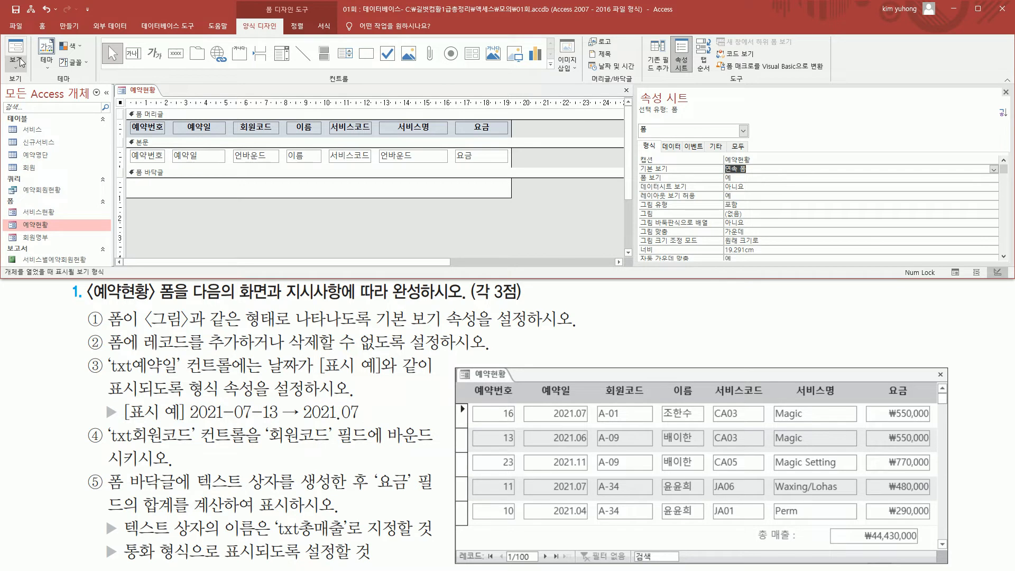
- Check the 예약현황 form's record layout in Form View and return to Design View
{"action": "right_click", "coordinate": [144, 91]}
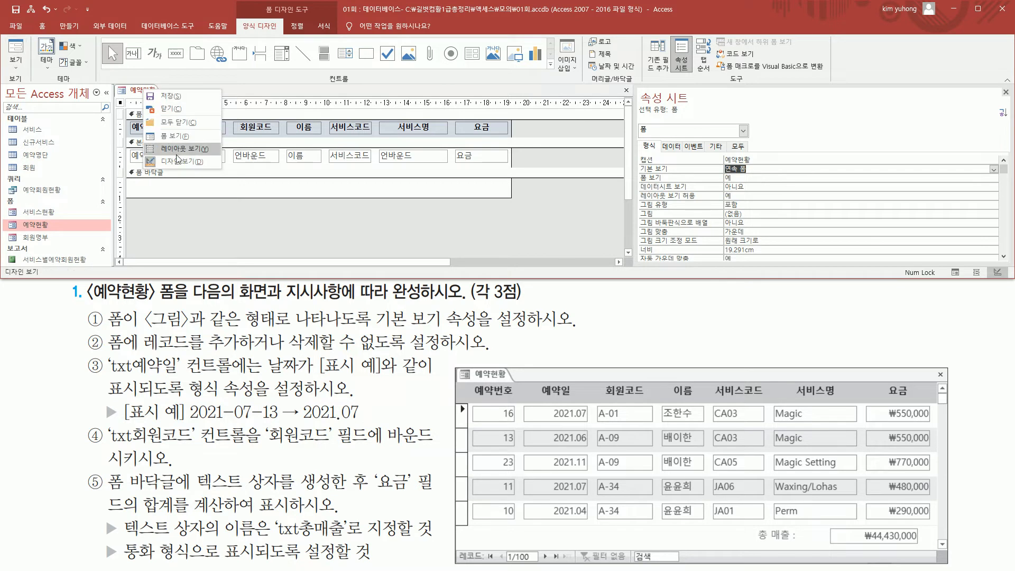
{"action": "left_click", "coordinate": [189, 137]}
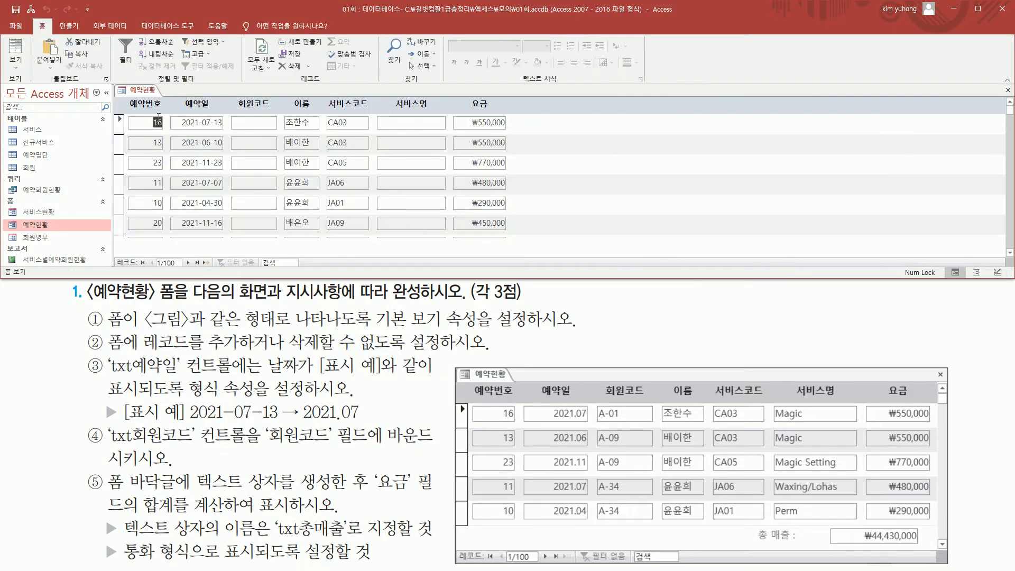
{"action": "mouse_move", "coordinate": [122, 113]}
{"action": "left_mouse_down"}
{"action": "mouse_move", "coordinate": [411, 218]}
{"action": "mouse_move", "coordinate": [517, 240]}
{"action": "left_mouse_up"}
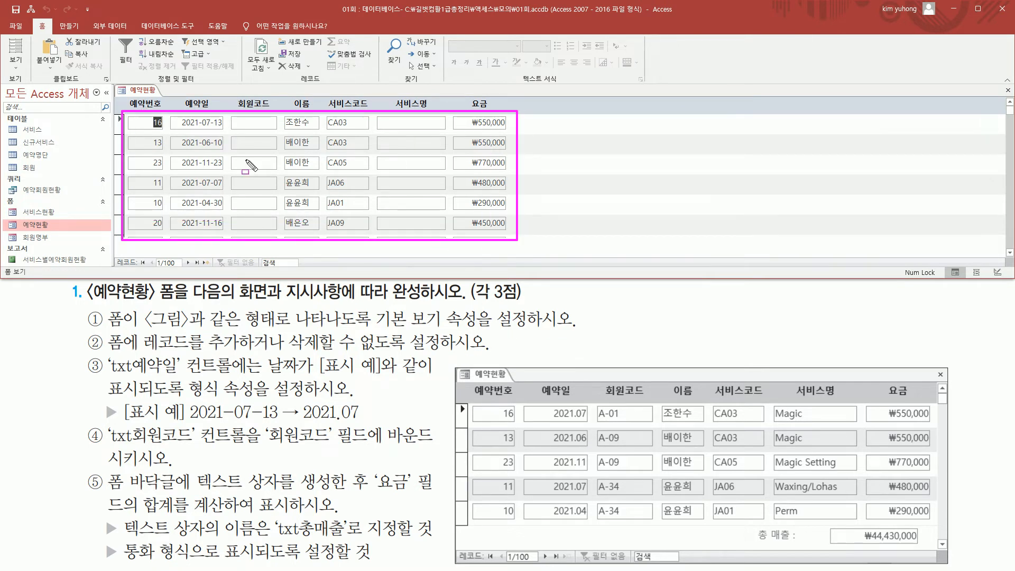
{"action": "right_click", "coordinate": [140, 92]}
{"action": "left_click", "coordinate": [165, 163]}
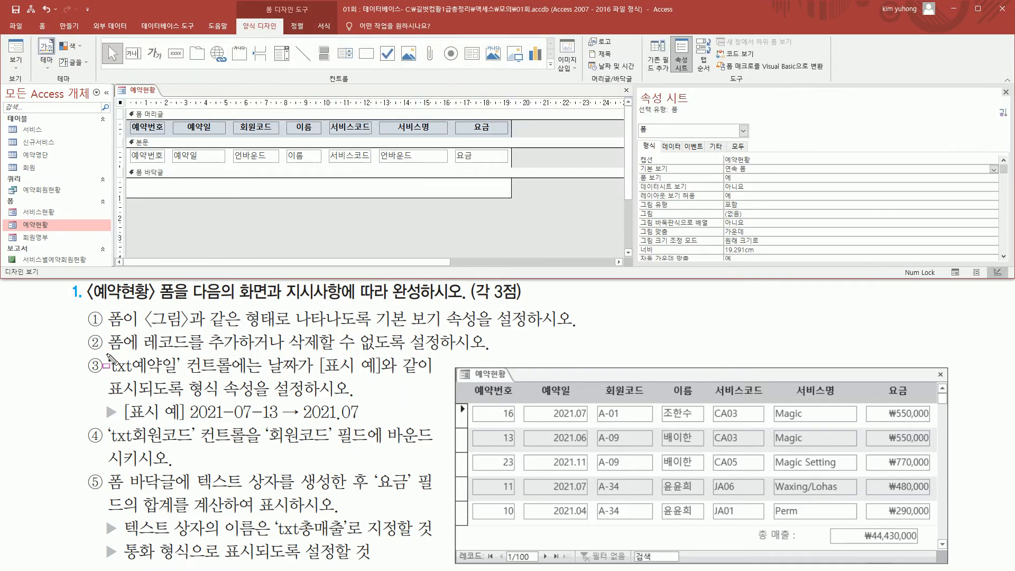
{"action": "left_click_drag", "start_coordinate": [107, 353], "coordinate": [138, 352]}
{"action": "mouse_move", "coordinate": [204, 326]}
{"action": "left_mouse_down"}
{"action": "mouse_move", "coordinate": [225, 347]}
{"action": "mouse_move", "coordinate": [297, 358]}
{"action": "mouse_move", "coordinate": [435, 351]}
{"action": "left_mouse_up"}
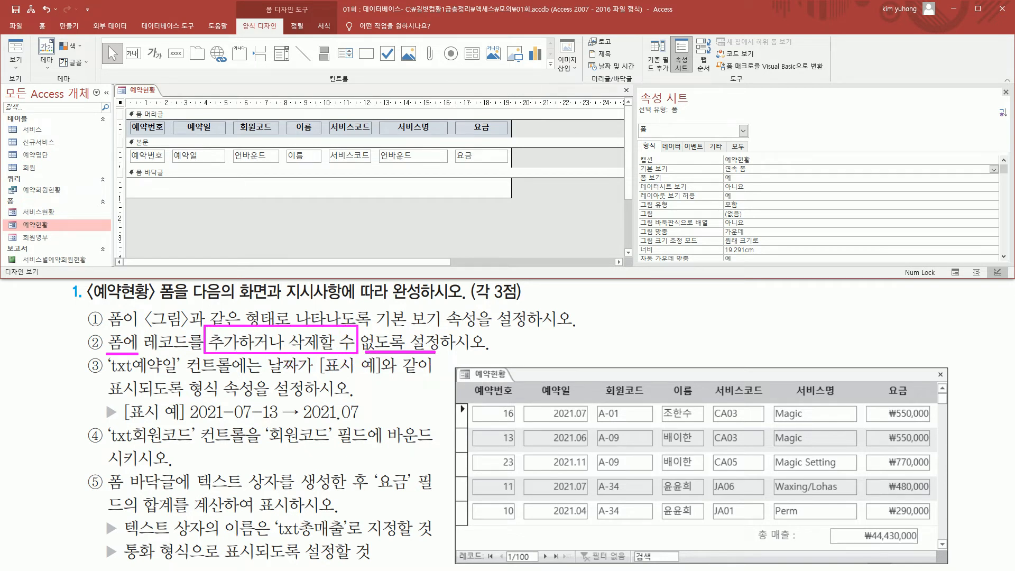
{"action": "mouse_move", "coordinate": [104, 327]}
{"action": "left_mouse_down"}
{"action": "mouse_move", "coordinate": [151, 365]}
{"action": "mouse_move", "coordinate": [143, 354]}
{"action": "left_mouse_up"}
{"action": "mouse_move", "coordinate": [120, 100]}
{"action": "left_mouse_down"}
{"action": "mouse_move", "coordinate": [127, 109]}
{"action": "mouse_move", "coordinate": [116, 99]}
{"action": "left_mouse_up"}
{"action": "left_click_drag", "start_coordinate": [636, 127], "coordinate": [682, 115]}
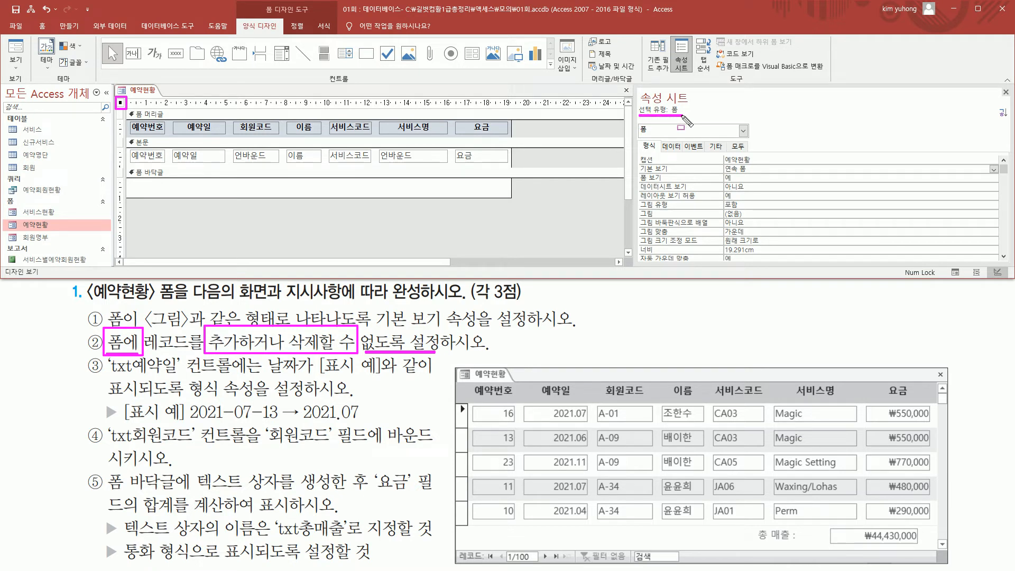
- Set the form's 추가 가능 (Allow Additions) and 삭제 가능 (Allow Deletions) data properties to 아니요 (No)
{"action": "left_click", "coordinate": [670, 148]}
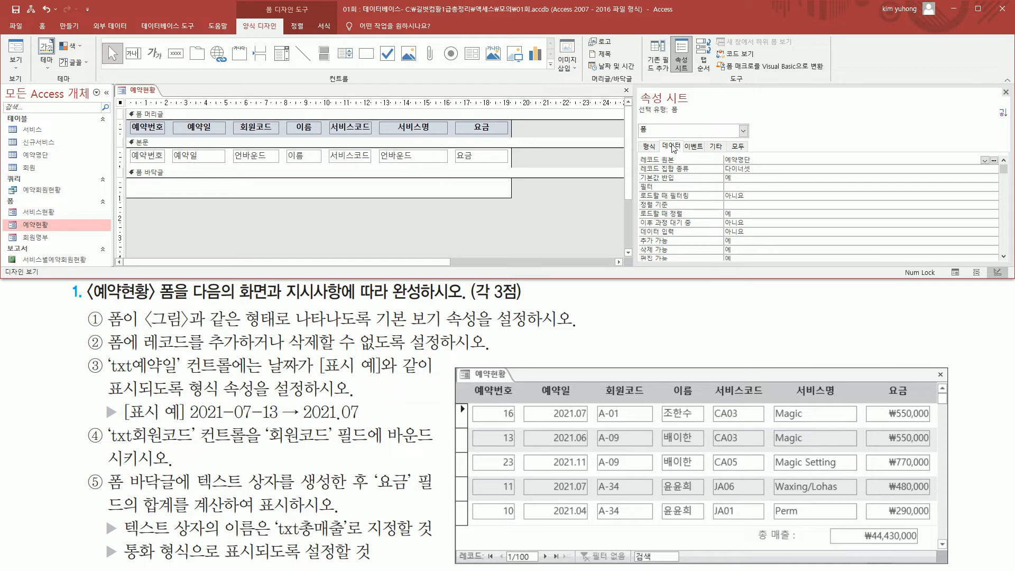
{"action": "scroll", "coordinate": [676, 197], "scroll_direction": "down", "scroll_amount": 1}
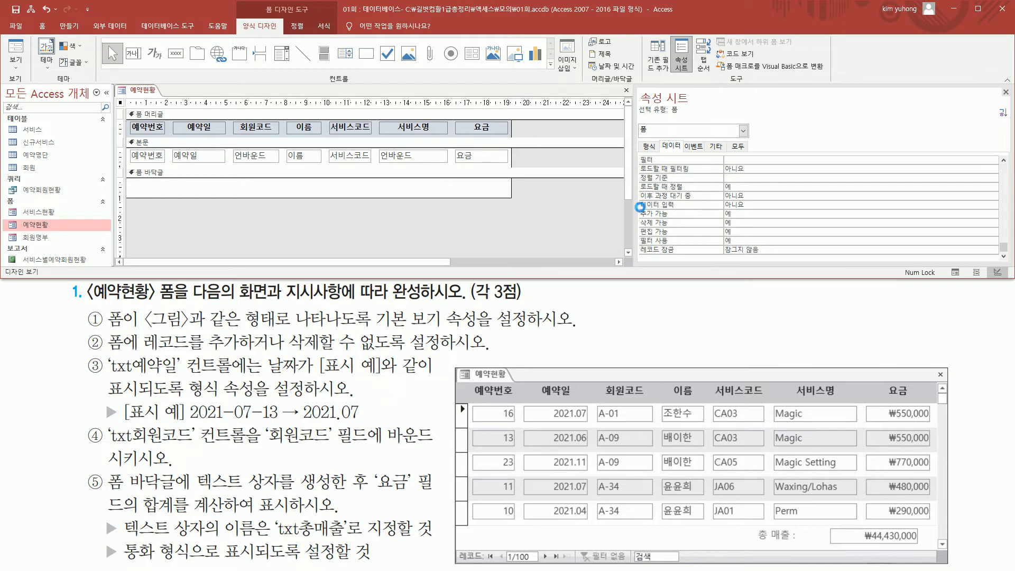
{"action": "left_click_drag", "start_coordinate": [639, 207], "coordinate": [683, 236]}
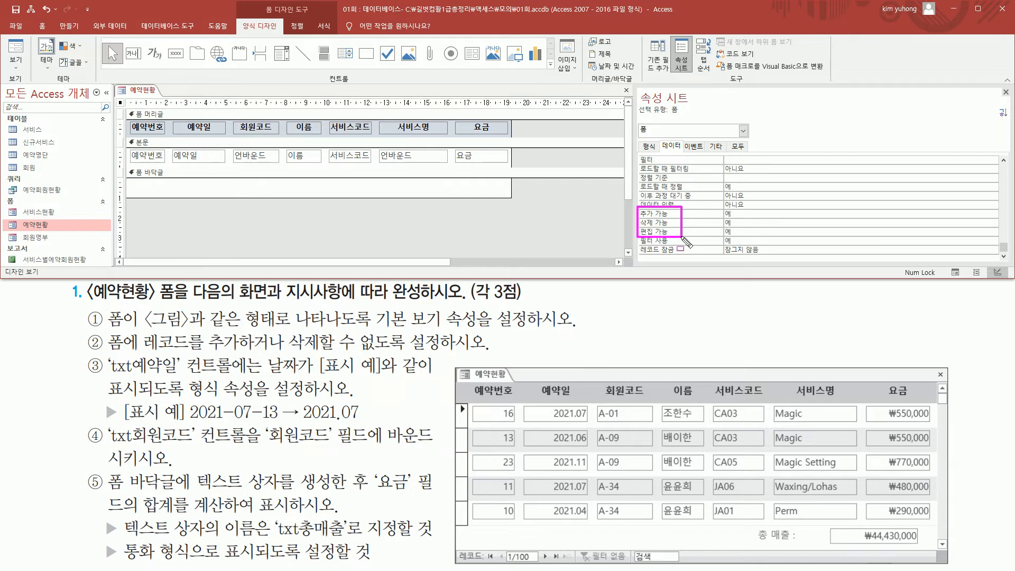
{"action": "left_click_drag", "start_coordinate": [205, 327], "coordinate": [242, 350]}
{"action": "mouse_move", "coordinate": [293, 327]}
{"action": "left_mouse_down"}
{"action": "mouse_move", "coordinate": [317, 349]}
{"action": "mouse_move", "coordinate": [453, 350]}
{"action": "left_mouse_up"}
{"action": "key", "text": "Escape"}
{"action": "left_click", "coordinate": [938, 214]}
{"action": "left_click", "coordinate": [993, 215]}
{"action": "left_click", "coordinate": [783, 231]}
{"action": "left_click", "coordinate": [804, 223]}
{"action": "left_click", "coordinate": [994, 223]}
{"action": "left_click", "coordinate": [854, 241]}
{"action": "mouse_move", "coordinate": [635, 210]}
{"action": "left_mouse_down"}
{"action": "mouse_move", "coordinate": [682, 232]}
{"action": "mouse_move", "coordinate": [776, 228]}
{"action": "left_mouse_up"}
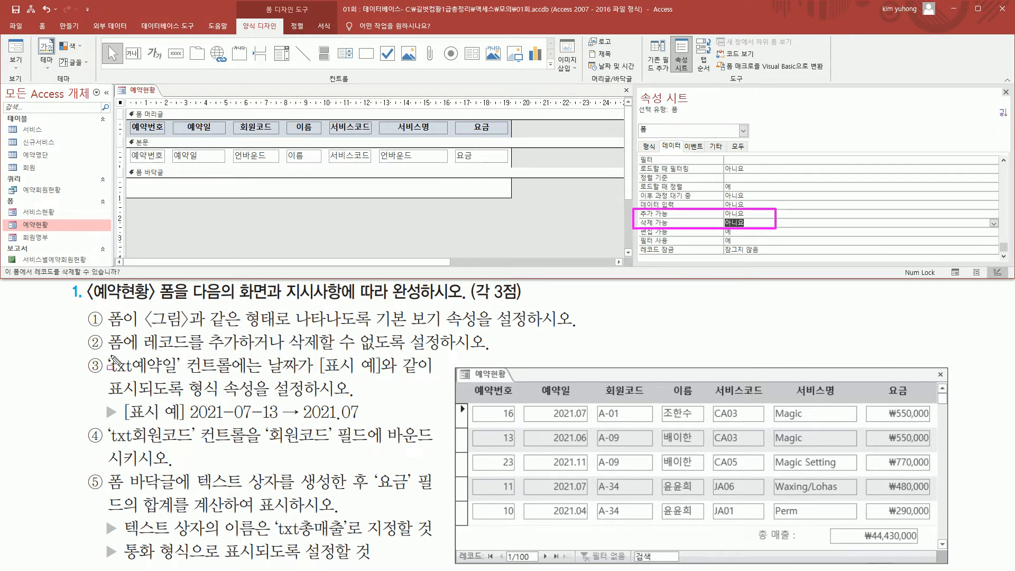
- Select the txt예약일 text box in the detail section to show its properties
{"action": "left_click_drag", "start_coordinate": [104, 353], "coordinate": [180, 376]}
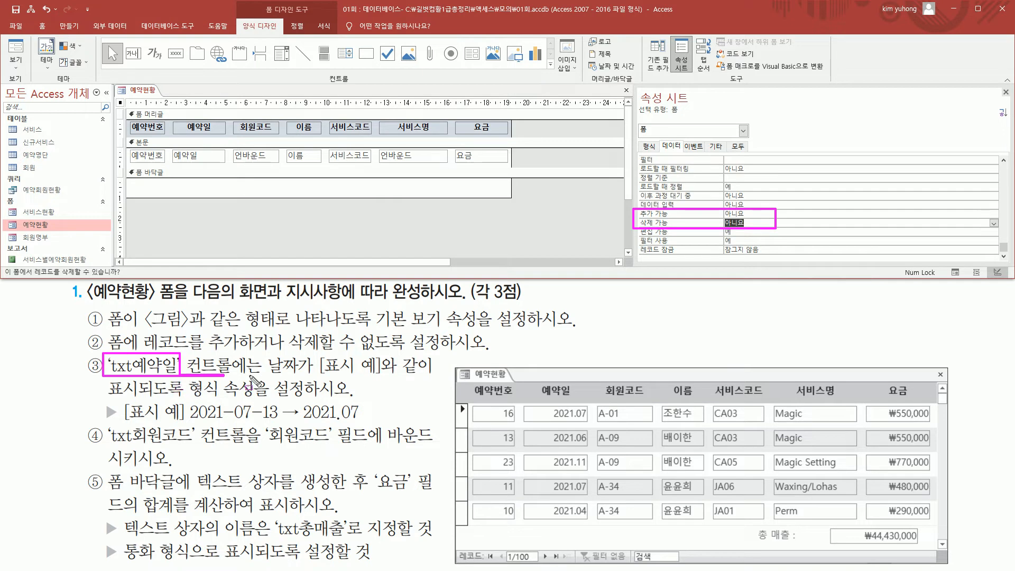
{"action": "mouse_move", "coordinate": [180, 118]}
{"action": "left_mouse_down"}
{"action": "mouse_move", "coordinate": [217, 134]}
{"action": "mouse_move", "coordinate": [212, 161]}
{"action": "mouse_move", "coordinate": [226, 164]}
{"action": "left_mouse_up"}
{"action": "key", "text": "Escape"}
{"action": "left_click", "coordinate": [201, 160]}
{"action": "left_click_drag", "start_coordinate": [105, 374], "coordinate": [184, 375]}
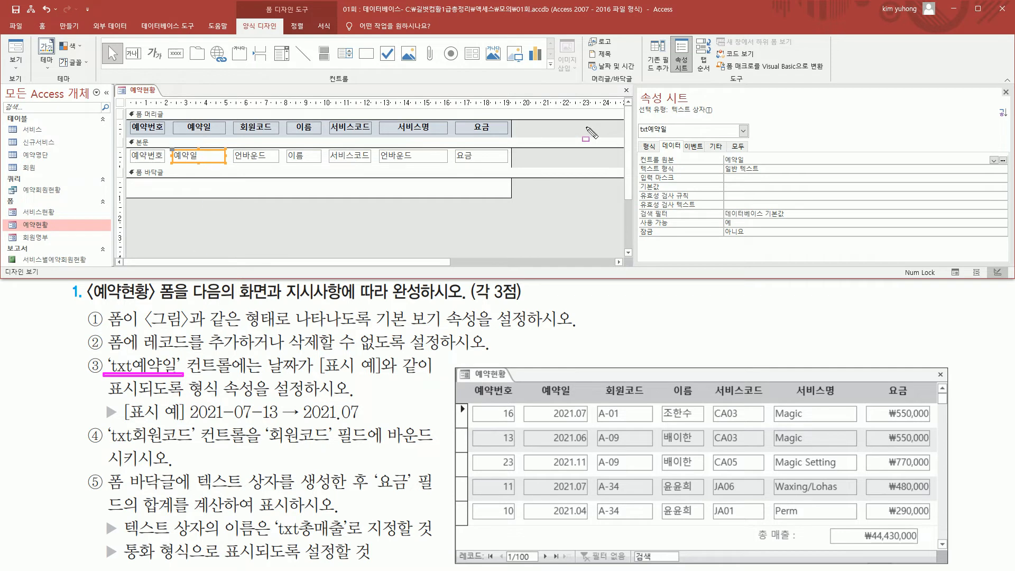
{"action": "left_click_drag", "start_coordinate": [636, 121], "coordinate": [684, 138]}
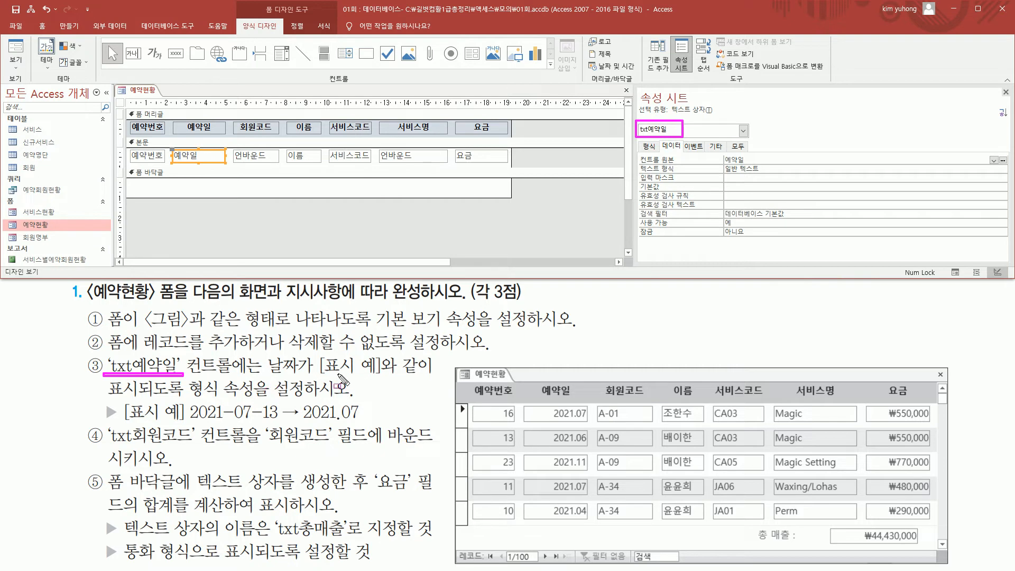
{"action": "left_click_drag", "start_coordinate": [319, 378], "coordinate": [421, 378]}
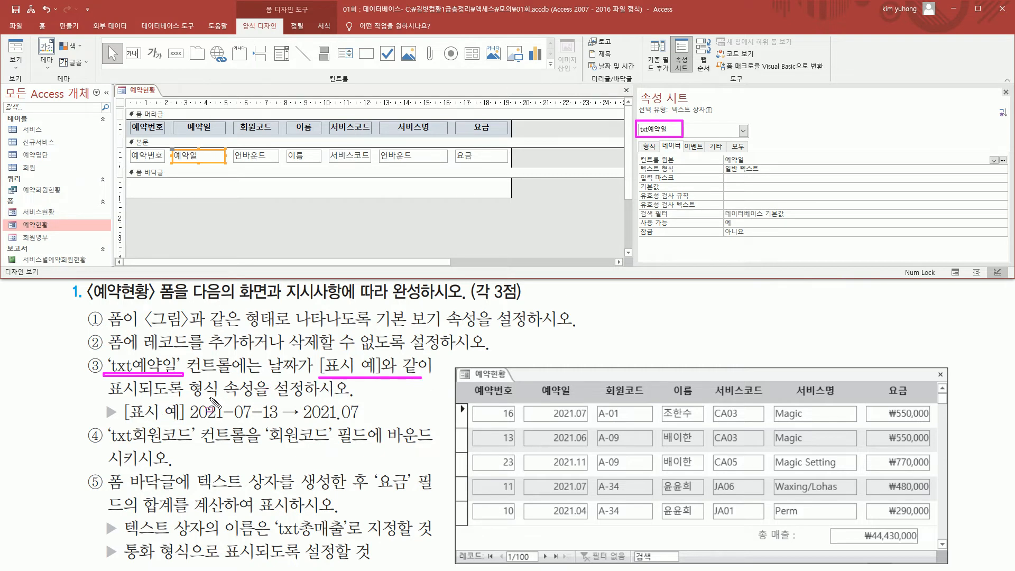
{"action": "mouse_move", "coordinate": [186, 397]}
{"action": "left_mouse_down"}
{"action": "mouse_move", "coordinate": [218, 398]}
{"action": "mouse_move", "coordinate": [219, 376]}
{"action": "left_mouse_up"}
{"action": "key", "text": "Escape"}
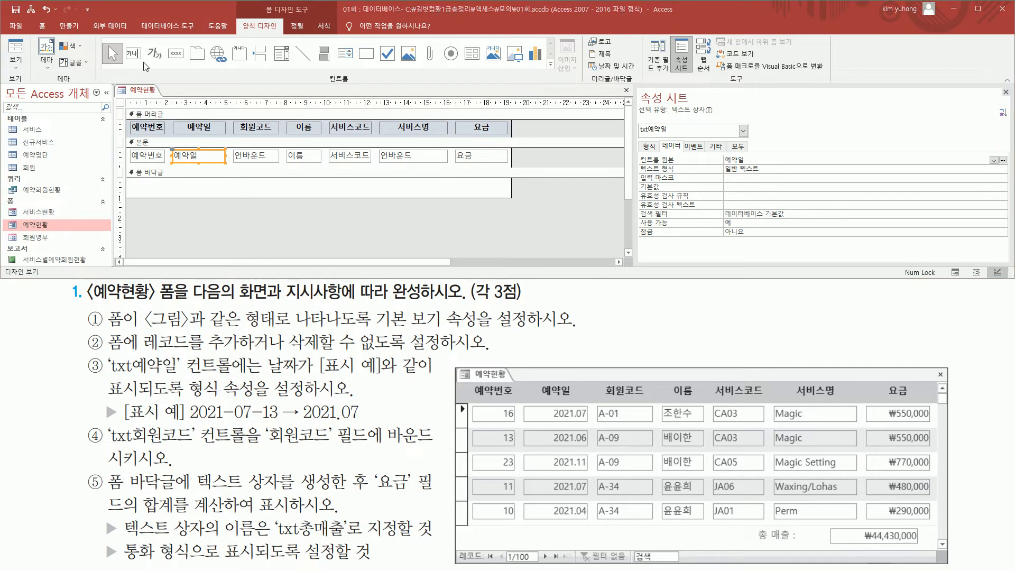
- Examine how the 예약일 dates are displayed in Form View and return to Design View
{"action": "left_click", "coordinate": [22, 55]}
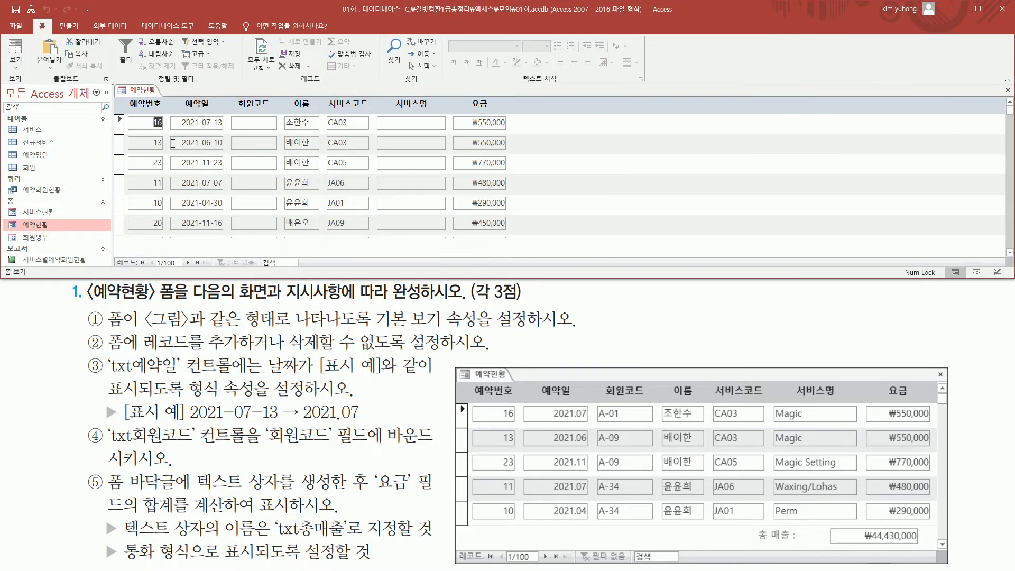
{"action": "mouse_move", "coordinate": [178, 111]}
{"action": "left_mouse_down"}
{"action": "mouse_move", "coordinate": [202, 205]}
{"action": "mouse_move", "coordinate": [229, 233]}
{"action": "left_mouse_up"}
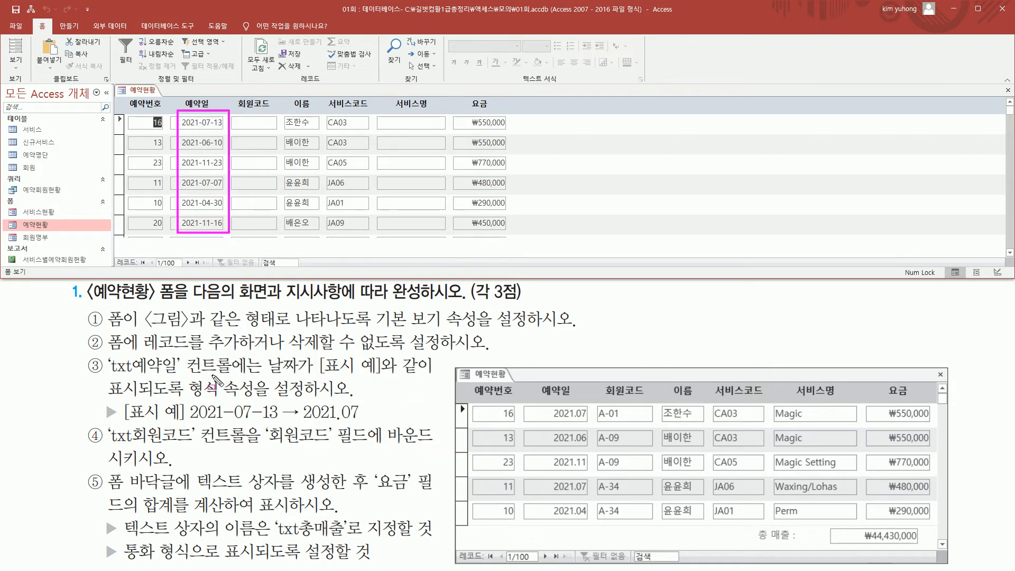
{"action": "left_click_drag", "start_coordinate": [185, 422], "coordinate": [264, 423]}
{"action": "mouse_move", "coordinate": [186, 404]}
{"action": "left_mouse_down"}
{"action": "mouse_move", "coordinate": [284, 423]}
{"action": "mouse_move", "coordinate": [370, 421]}
{"action": "left_mouse_up"}
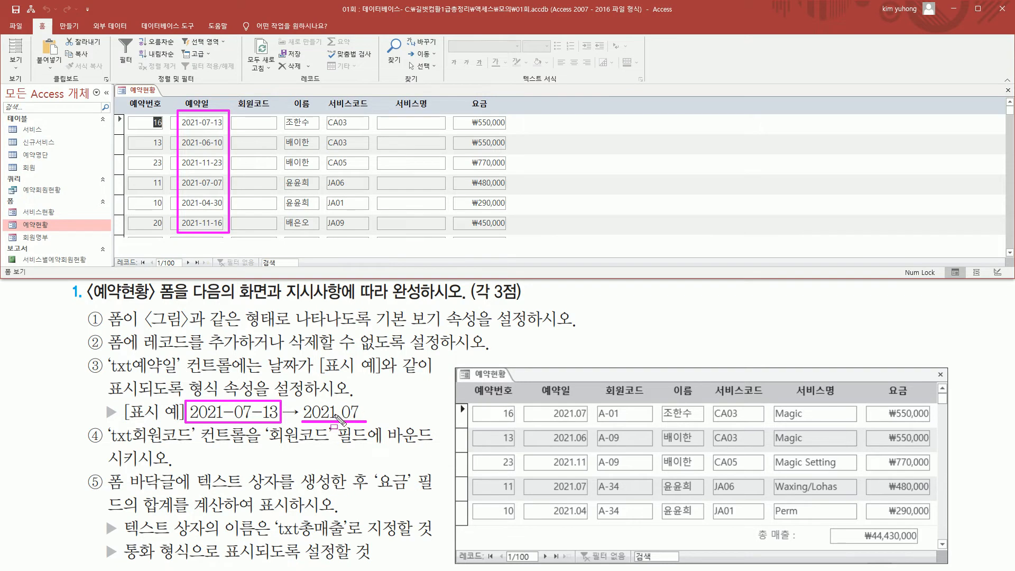
{"action": "left_click_drag", "start_coordinate": [334, 414], "coordinate": [341, 421]}
{"action": "key", "text": "Escape"}
{"action": "left_click", "coordinate": [16, 65]}
{"action": "left_click", "coordinate": [17, 67]}
{"action": "left_click", "coordinate": [48, 138]}
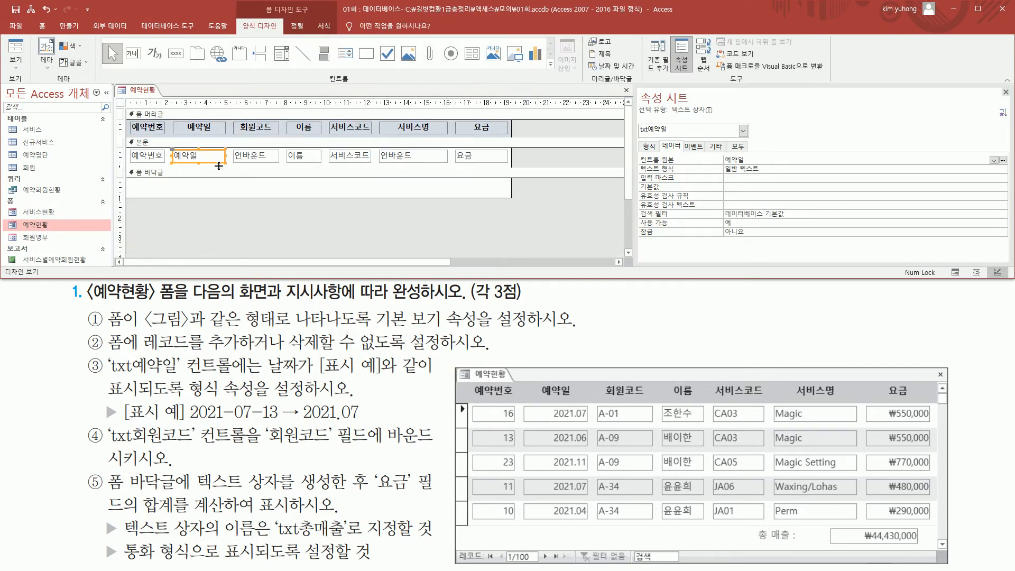
- Set the 형식 (Format) property of the txt예약일 text box to yyyy.mm
{"action": "left_click", "coordinate": [648, 147]}
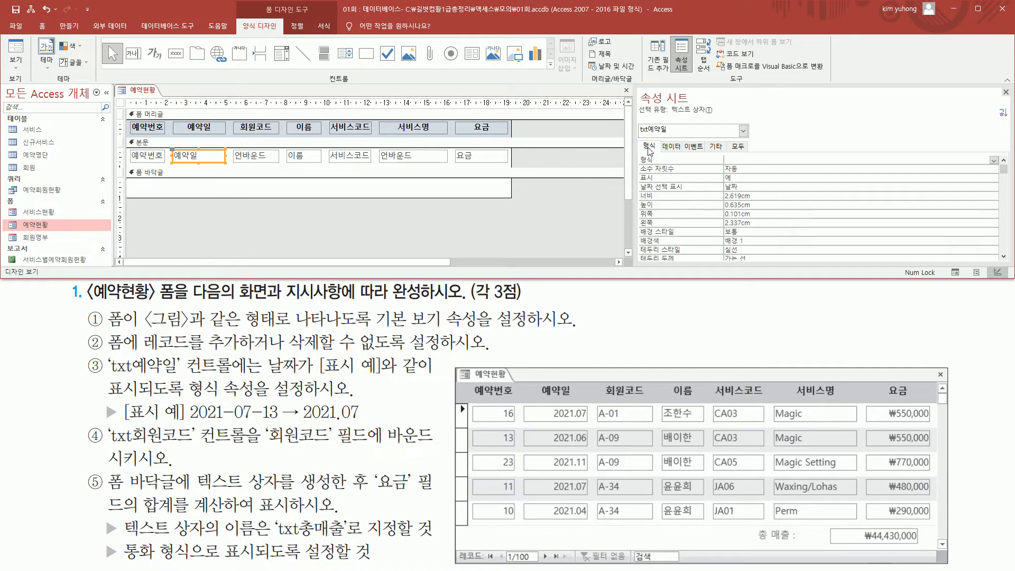
{"action": "mouse_move", "coordinate": [640, 136]}
{"action": "left_mouse_down"}
{"action": "mouse_move", "coordinate": [682, 167]}
{"action": "mouse_move", "coordinate": [1001, 166]}
{"action": "left_mouse_up"}
{"action": "key", "text": "Escape"}
{"action": "left_click", "coordinate": [760, 160]}
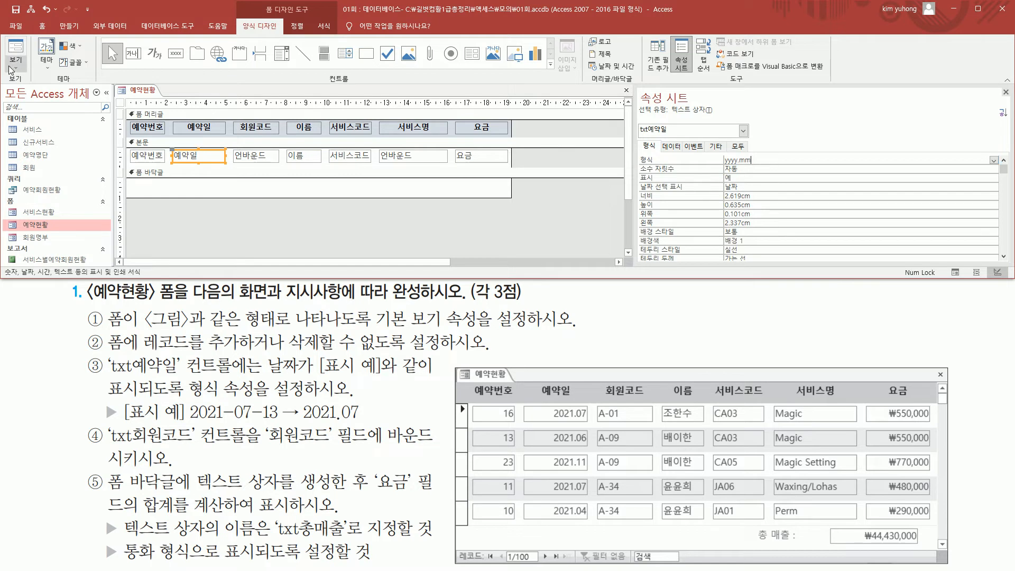
- Check the 예약일 date format and the 회원코드 column in Form View, and return to Design View
{"action": "left_click", "coordinate": [18, 53]}
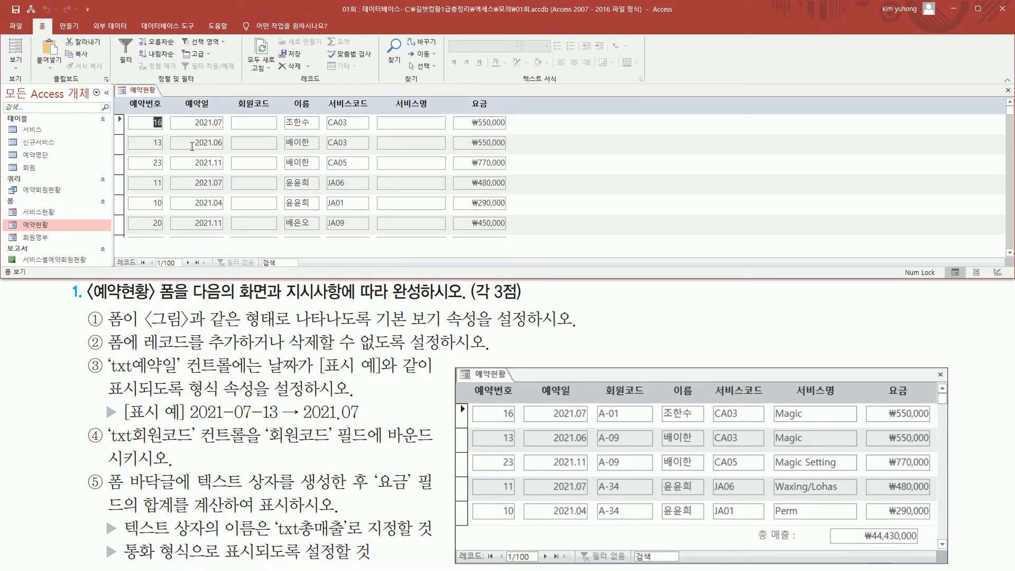
{"action": "left_click_drag", "start_coordinate": [183, 111], "coordinate": [231, 237]}
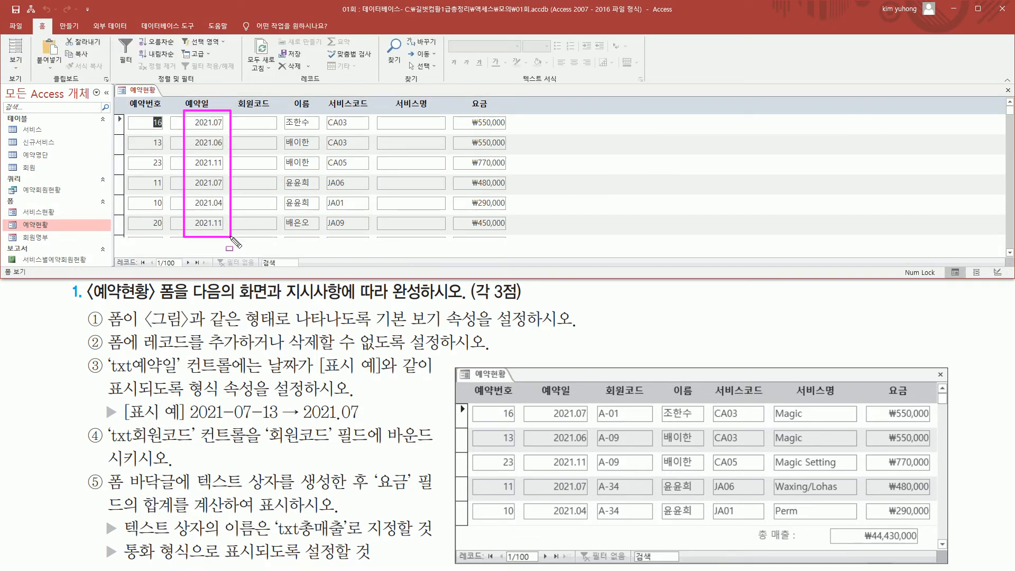
{"action": "left_click_drag", "start_coordinate": [299, 421], "coordinate": [367, 421]}
{"action": "mouse_move", "coordinate": [85, 423]}
{"action": "left_mouse_down"}
{"action": "mouse_move", "coordinate": [107, 448]}
{"action": "mouse_move", "coordinate": [193, 448]}
{"action": "left_mouse_up"}
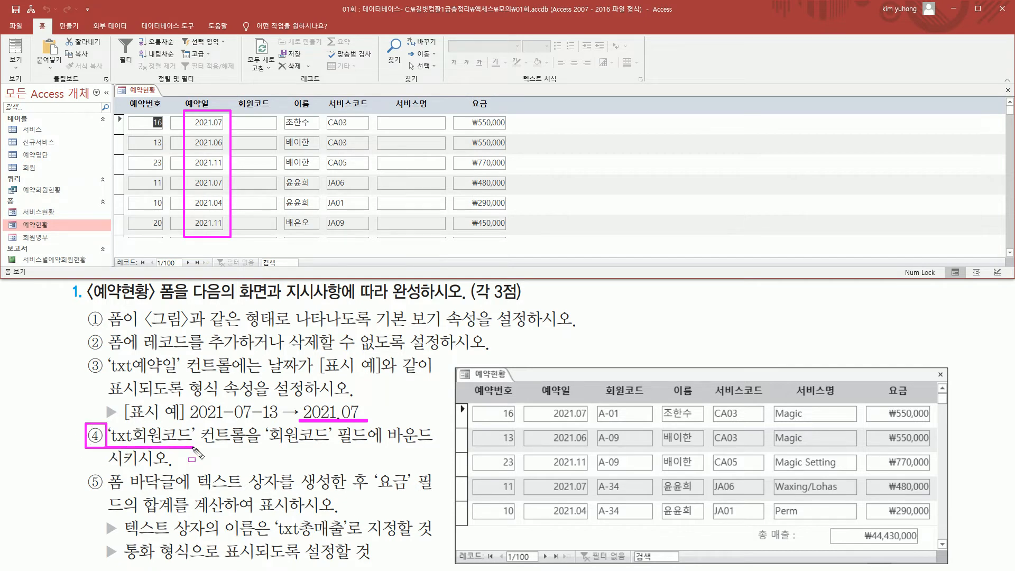
{"action": "left_click_drag", "start_coordinate": [264, 446], "coordinate": [369, 448]}
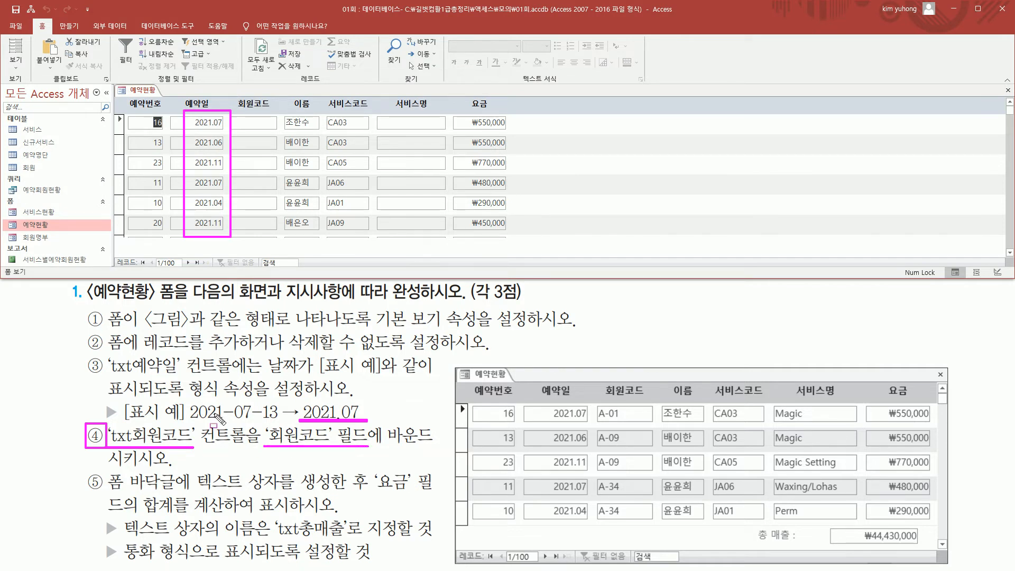
{"action": "left_click_drag", "start_coordinate": [246, 113], "coordinate": [271, 232]}
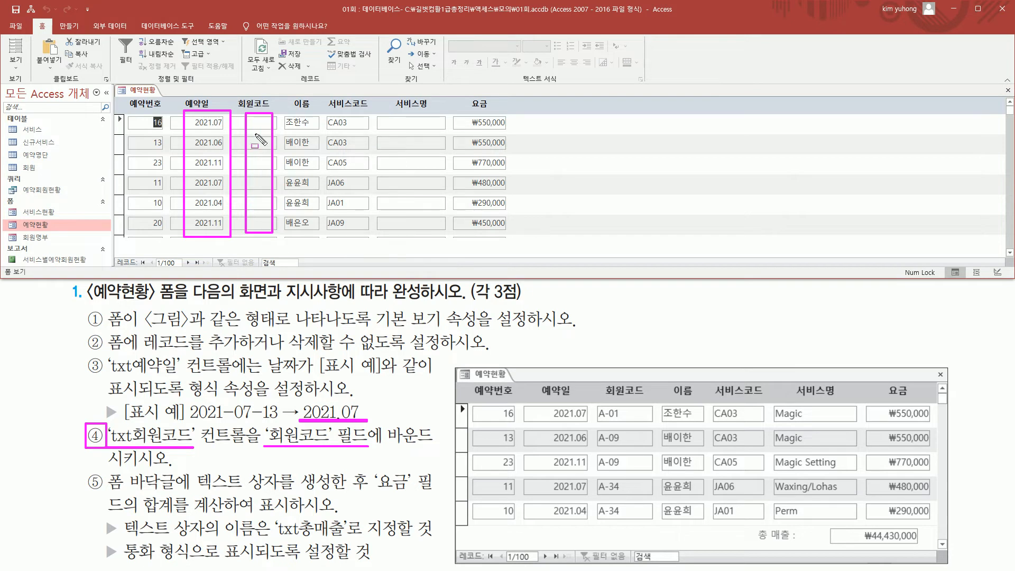
{"action": "key", "text": "Escape"}
{"action": "right_click", "coordinate": [142, 91]}
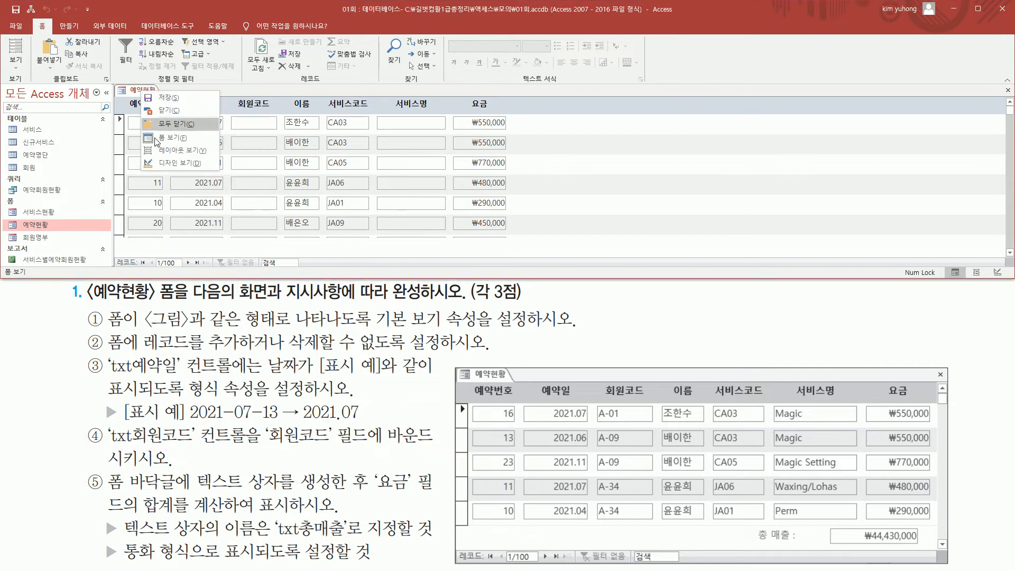
{"action": "left_click", "coordinate": [169, 163]}
- Bind the txt회원코드 text box to the 회원코드 field through its 컨트롤 원본 (Control Source) property
{"action": "left_click", "coordinate": [264, 157]}
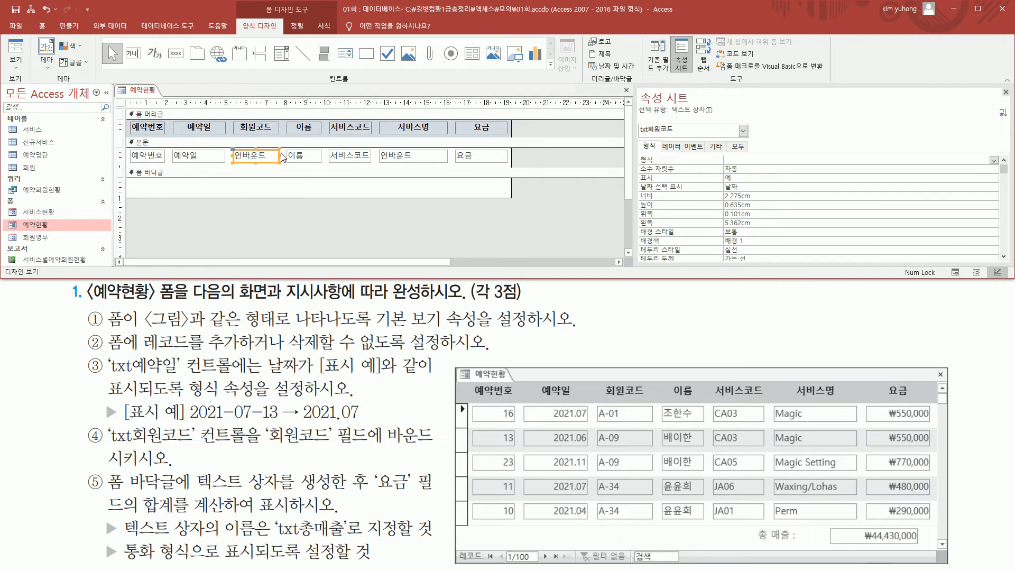
{"action": "left_click", "coordinate": [671, 147]}
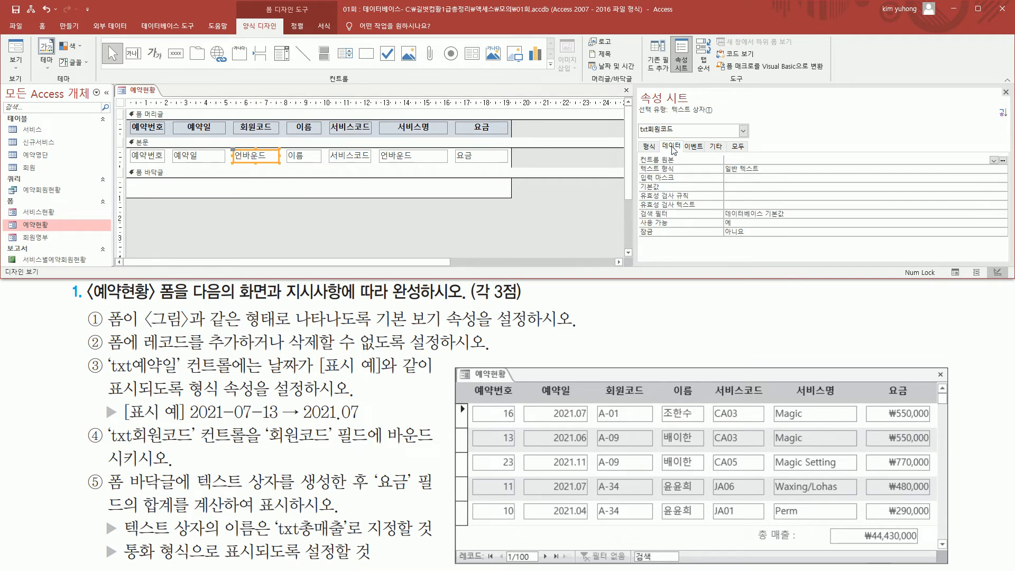
{"action": "left_click", "coordinate": [671, 160]}
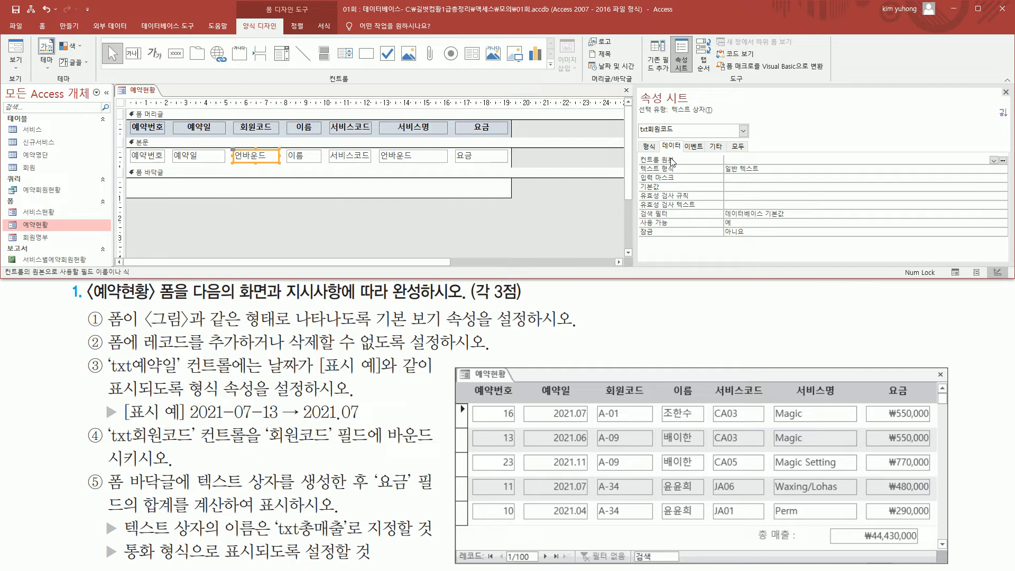
{"action": "left_click", "coordinate": [994, 160]}
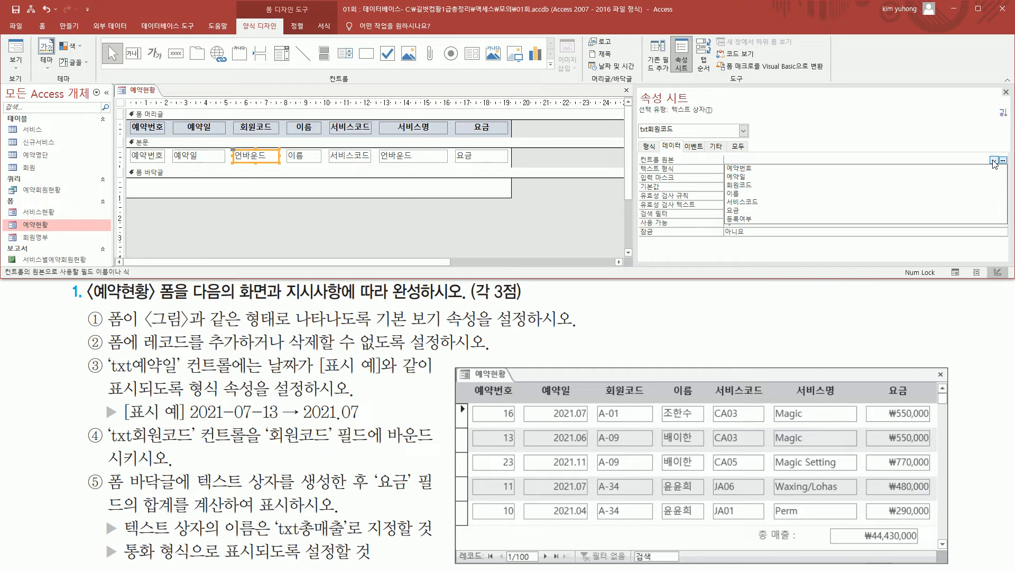
{"action": "left_click", "coordinate": [752, 186]}
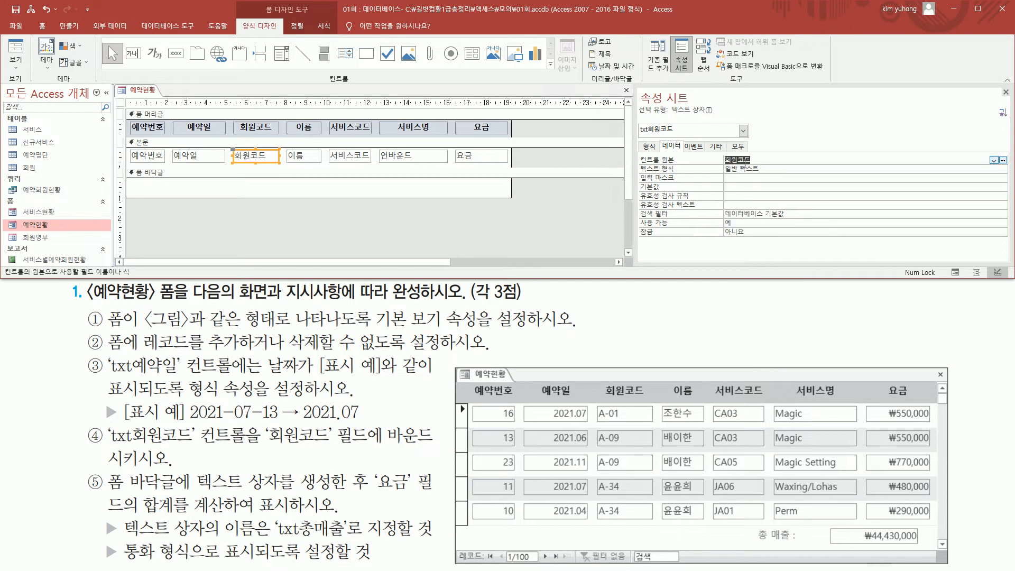
{"action": "left_click", "coordinate": [771, 162]}
- Check the 회원코드 values in Form View against the footer total requirements and return to Design View
{"action": "left_click", "coordinate": [16, 50]}
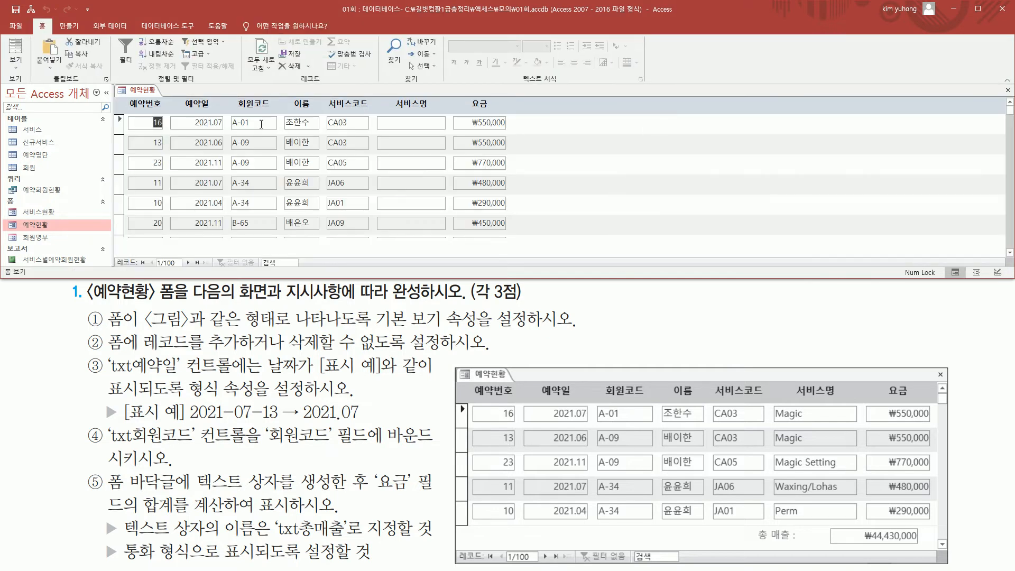
{"action": "mouse_move", "coordinate": [230, 116]}
{"action": "left_mouse_down"}
{"action": "mouse_move", "coordinate": [265, 244]}
{"action": "mouse_move", "coordinate": [256, 237]}
{"action": "left_mouse_up"}
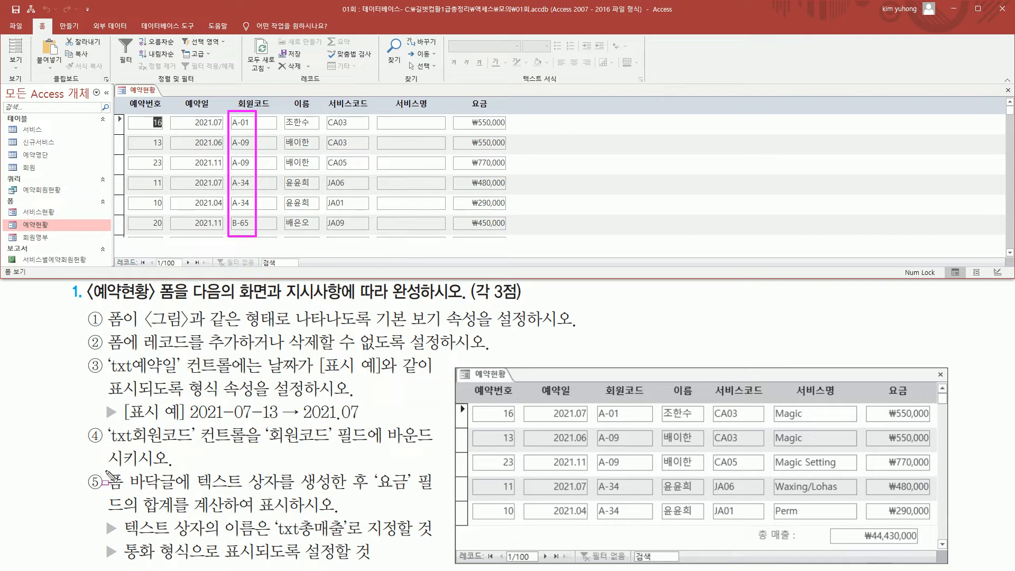
{"action": "mouse_move", "coordinate": [104, 469]}
{"action": "left_mouse_down"}
{"action": "mouse_move", "coordinate": [179, 495]}
{"action": "mouse_move", "coordinate": [429, 491]}
{"action": "left_mouse_up"}
{"action": "left_click_drag", "start_coordinate": [109, 511], "coordinate": [351, 511]}
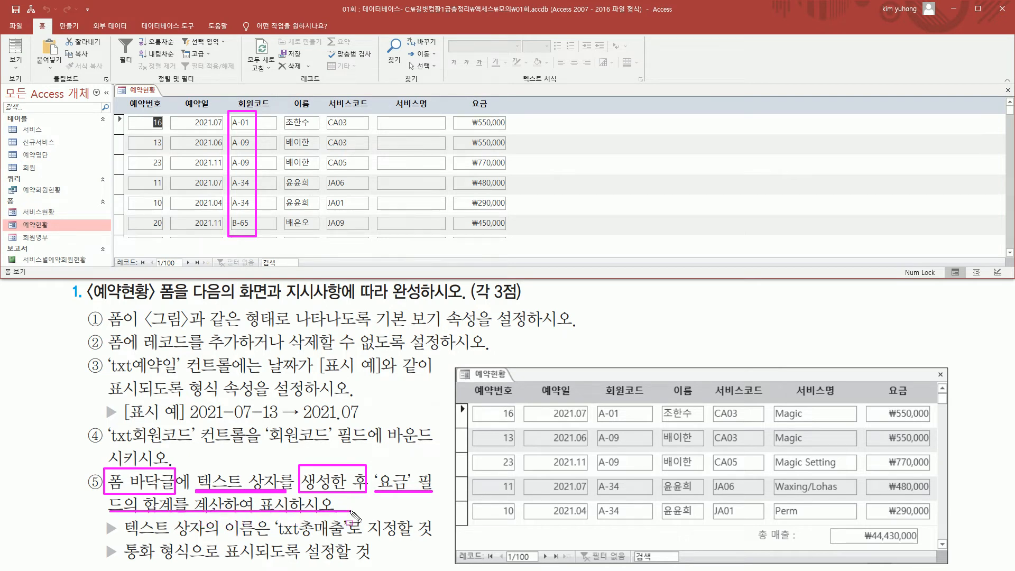
{"action": "mouse_move", "coordinate": [125, 536]}
{"action": "left_mouse_down"}
{"action": "mouse_move", "coordinate": [278, 543]}
{"action": "mouse_move", "coordinate": [347, 529]}
{"action": "mouse_move", "coordinate": [350, 547]}
{"action": "left_mouse_up"}
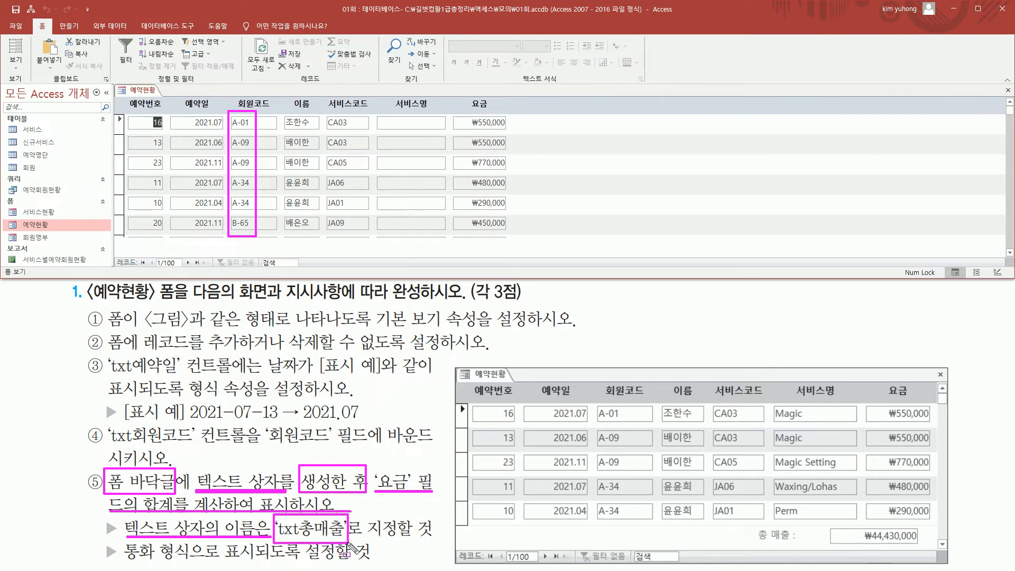
{"action": "left_click_drag", "start_coordinate": [120, 560], "coordinate": [366, 561]}
{"action": "mouse_move", "coordinate": [748, 525]}
{"action": "left_mouse_down"}
{"action": "mouse_move", "coordinate": [773, 550]}
{"action": "mouse_move", "coordinate": [933, 547]}
{"action": "left_mouse_up"}
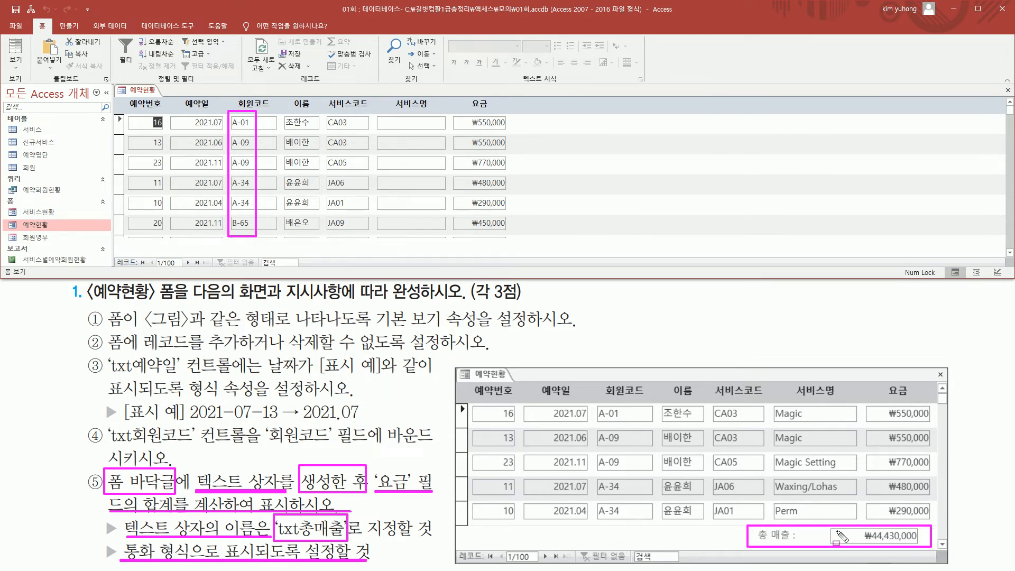
{"action": "key", "text": "Escape"}
{"action": "left_click", "coordinate": [17, 65]}
{"action": "left_click", "coordinate": [16, 64]}
{"action": "left_click", "coordinate": [43, 133]}
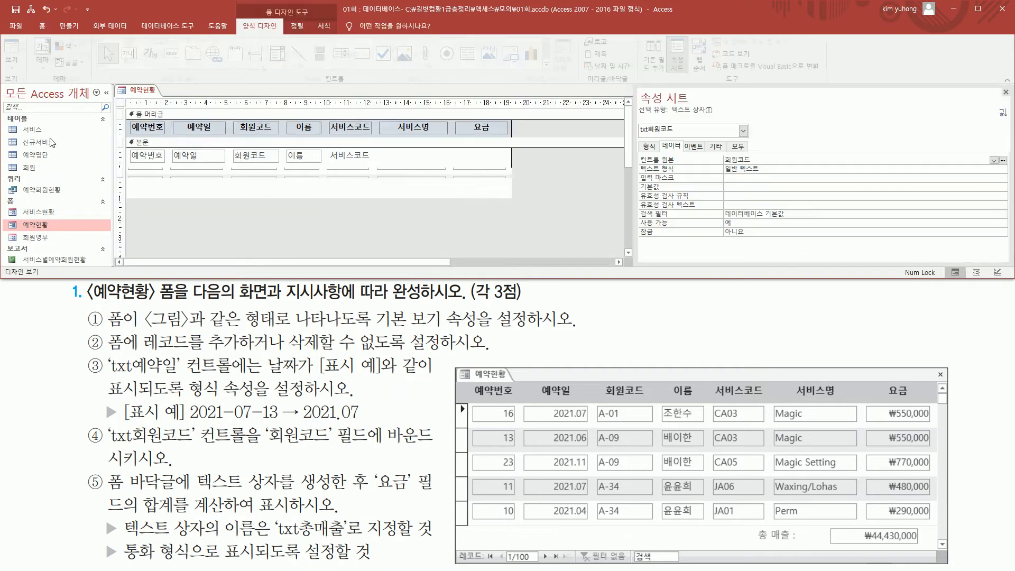
{"action": "left_click_drag", "start_coordinate": [131, 180], "coordinate": [509, 198]}
{"action": "key", "text": "Escape"}
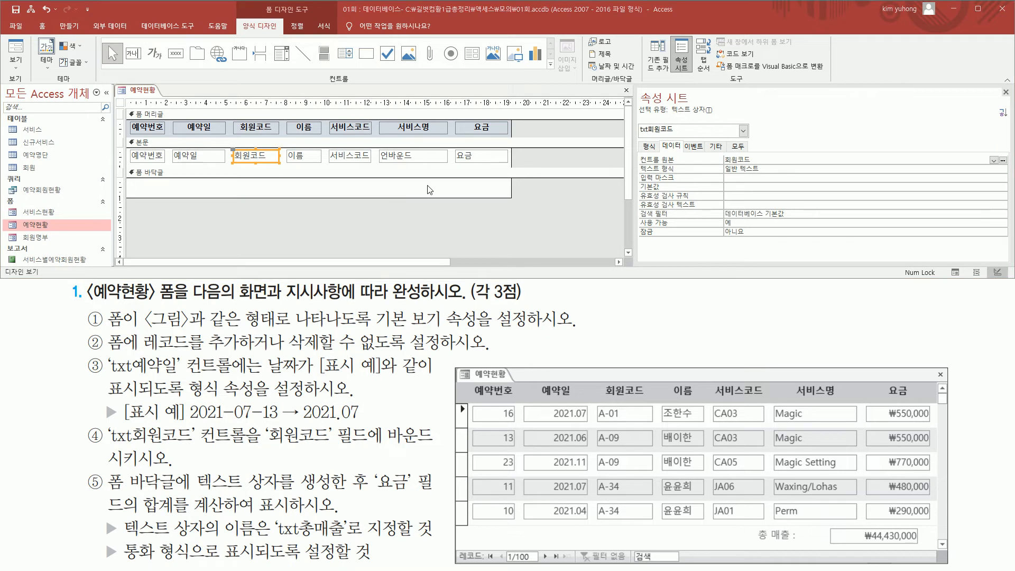
{"action": "mouse_move", "coordinate": [382, 183]}
{"action": "left_mouse_down"}
{"action": "mouse_move", "coordinate": [526, 205]}
{"action": "mouse_move", "coordinate": [502, 200]}
{"action": "left_mouse_up"}
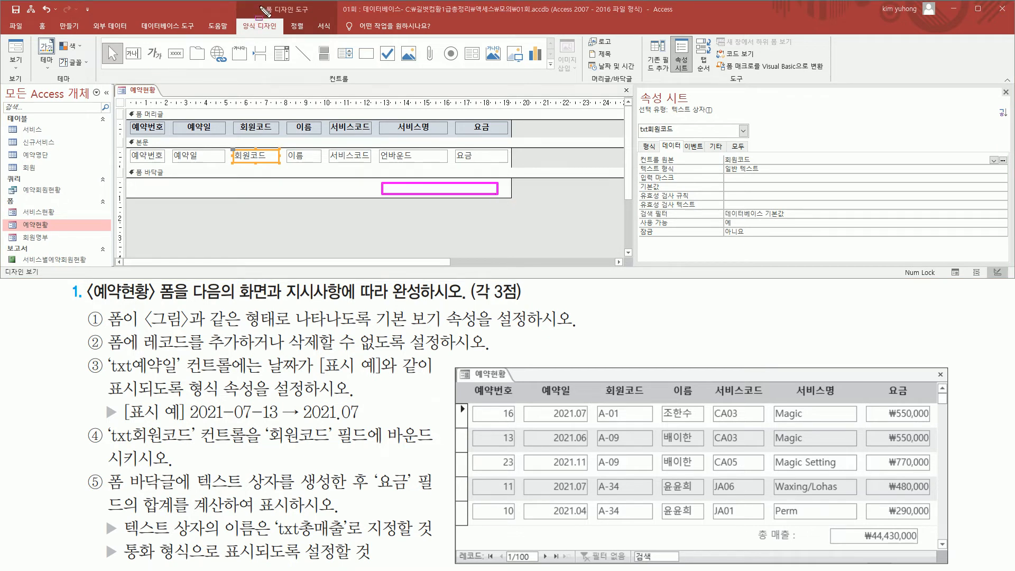
{"action": "mouse_move", "coordinate": [259, 2]}
{"action": "left_mouse_down"}
{"action": "mouse_move", "coordinate": [324, 16]}
{"action": "mouse_move", "coordinate": [316, 15]}
{"action": "left_mouse_up"}
{"action": "left_click_drag", "start_coordinate": [236, 18], "coordinate": [283, 36]}
{"action": "mouse_move", "coordinate": [324, 69]}
{"action": "left_mouse_down"}
{"action": "mouse_move", "coordinate": [341, 87]}
{"action": "mouse_move", "coordinate": [362, 89]}
{"action": "left_mouse_up"}
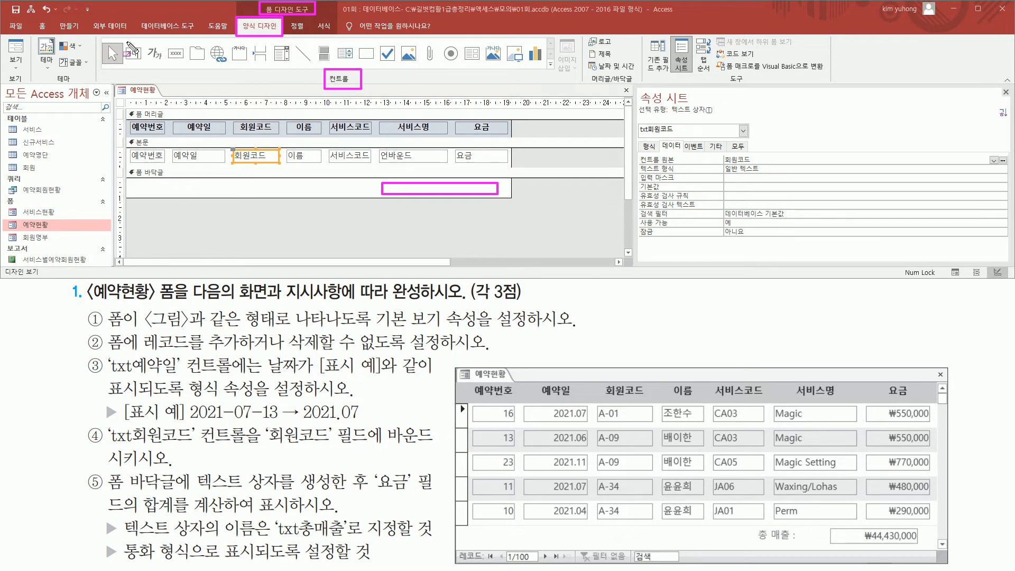
{"action": "left_click_drag", "start_coordinate": [127, 41], "coordinate": [145, 68]}
{"action": "key", "text": "Escape"}
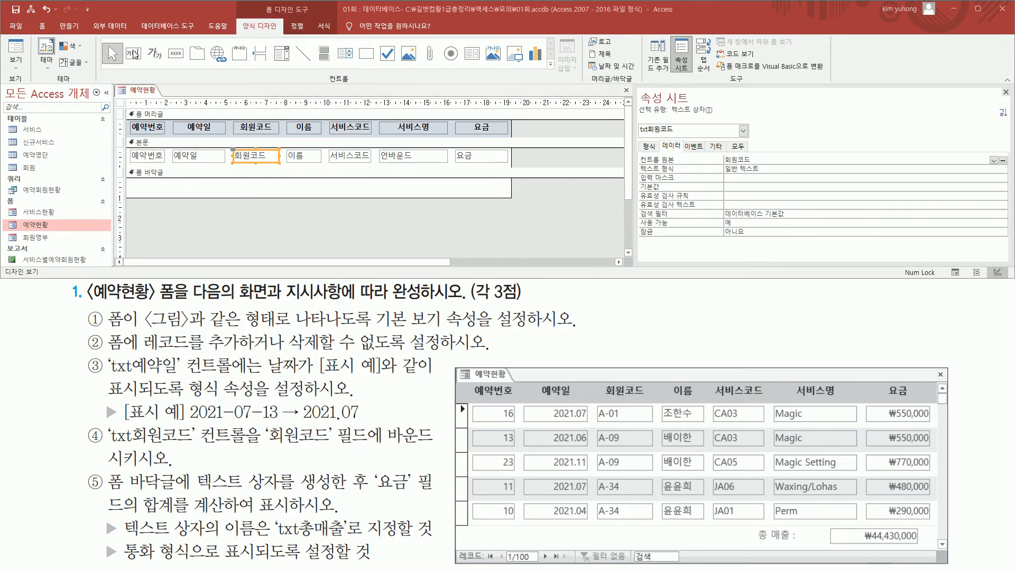
- Draw a text box about 4 cm wide in the form footer below 서비스명 and 요금, dismissing the Text Box Wizard
{"action": "left_click", "coordinate": [134, 53]}
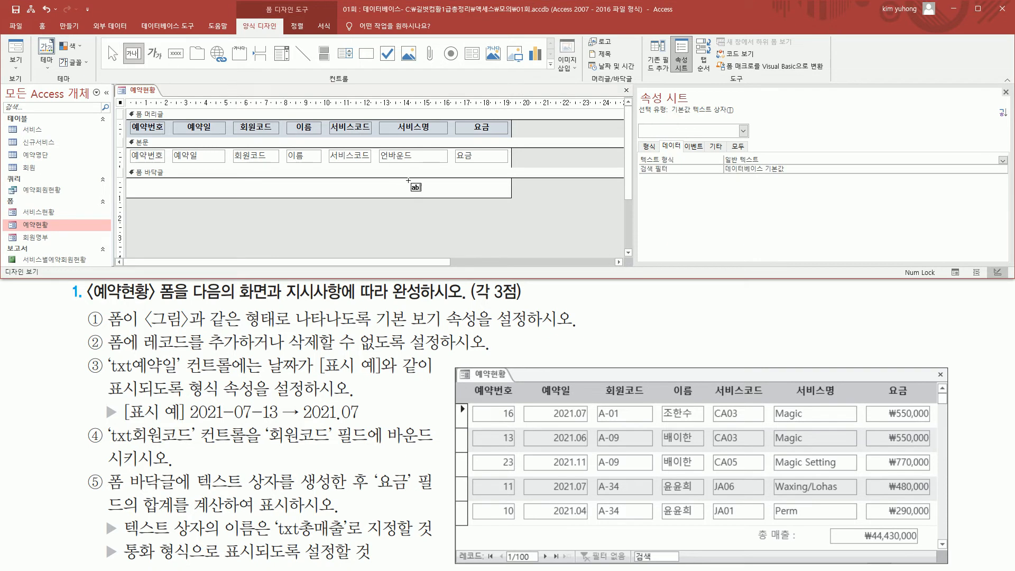
{"action": "left_click_drag", "start_coordinate": [406, 182], "coordinate": [484, 191]}
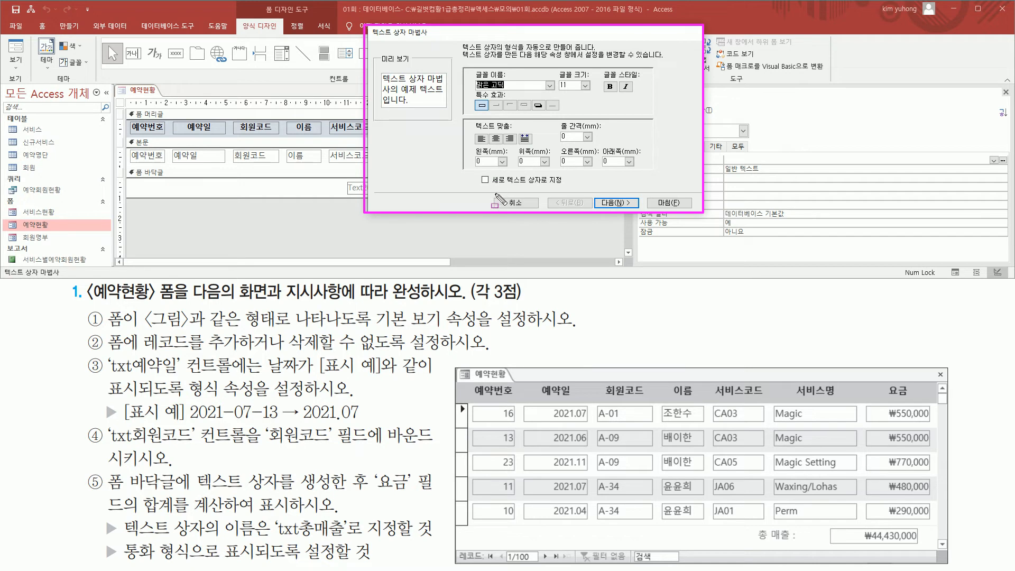
{"action": "left_click", "coordinate": [517, 203]}
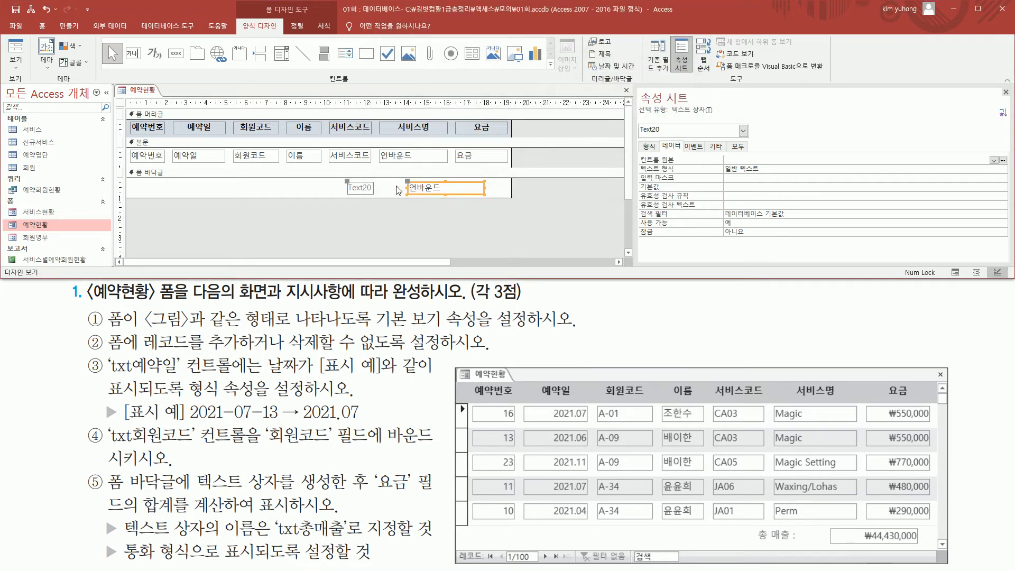
- Narrow the form footer text box from its left edge to about 3.3 cm wide
{"action": "left_click_drag", "start_coordinate": [408, 188], "coordinate": [418, 188]}
{"action": "left_click_drag", "start_coordinate": [339, 170], "coordinate": [383, 203]}
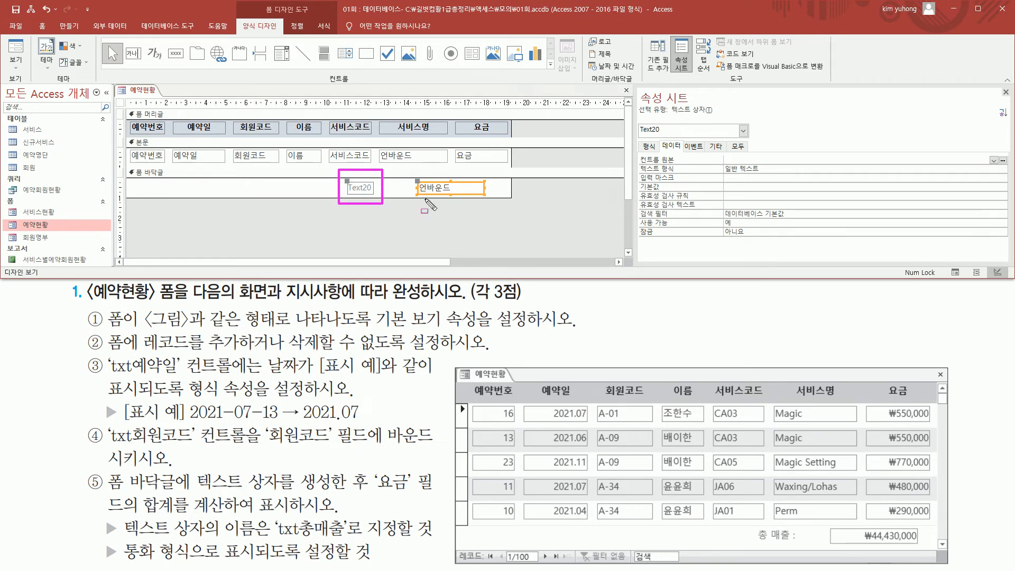
{"action": "left_click_drag", "start_coordinate": [376, 491], "coordinate": [437, 491]}
{"action": "left_click_drag", "start_coordinate": [101, 512], "coordinate": [233, 513]}
{"action": "key", "text": "Escape"}
- Set the footer text box's 컨트롤 원본 (Control Source) to =Sum([요금])
{"action": "left_click_drag", "start_coordinate": [640, 153], "coordinate": [690, 166]}
{"action": "key", "text": "Escape"}
{"action": "left_click", "coordinate": [769, 160]}
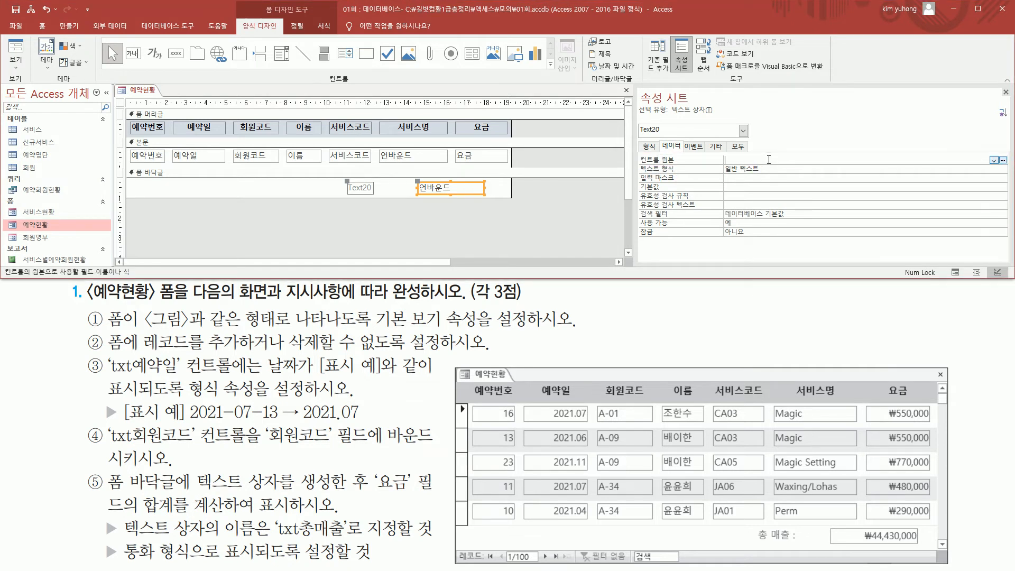
{"action": "type", "text": "=sum("}
{"action": "type", "text": "[요금])"}
{"action": "key", "text": "Return"}
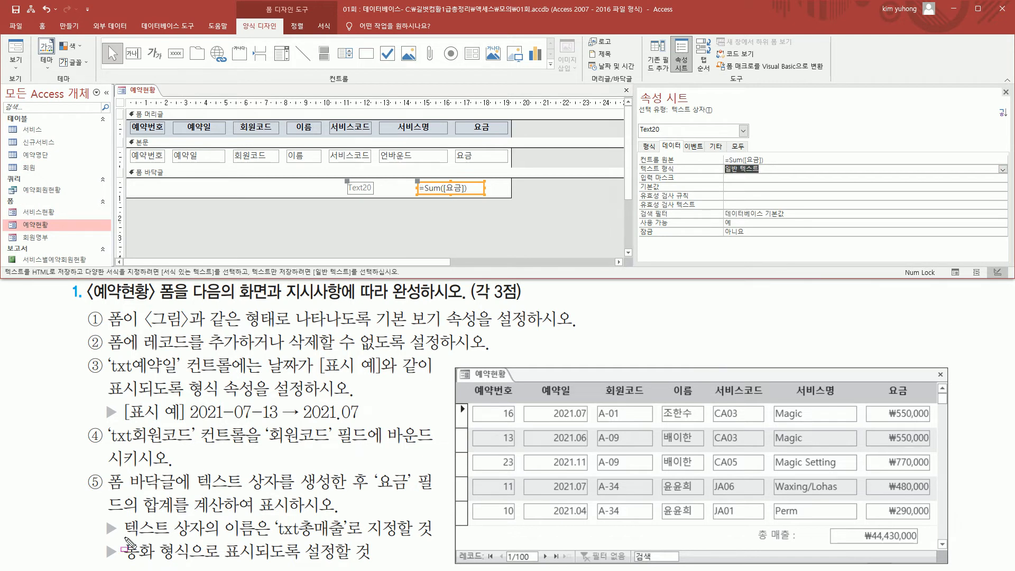
- Name the footer total text box txt총매출 through its 이름 property
{"action": "mouse_move", "coordinate": [121, 539]}
{"action": "left_mouse_down"}
{"action": "mouse_move", "coordinate": [259, 540]}
{"action": "mouse_move", "coordinate": [346, 556]}
{"action": "mouse_move", "coordinate": [348, 540]}
{"action": "left_mouse_up"}
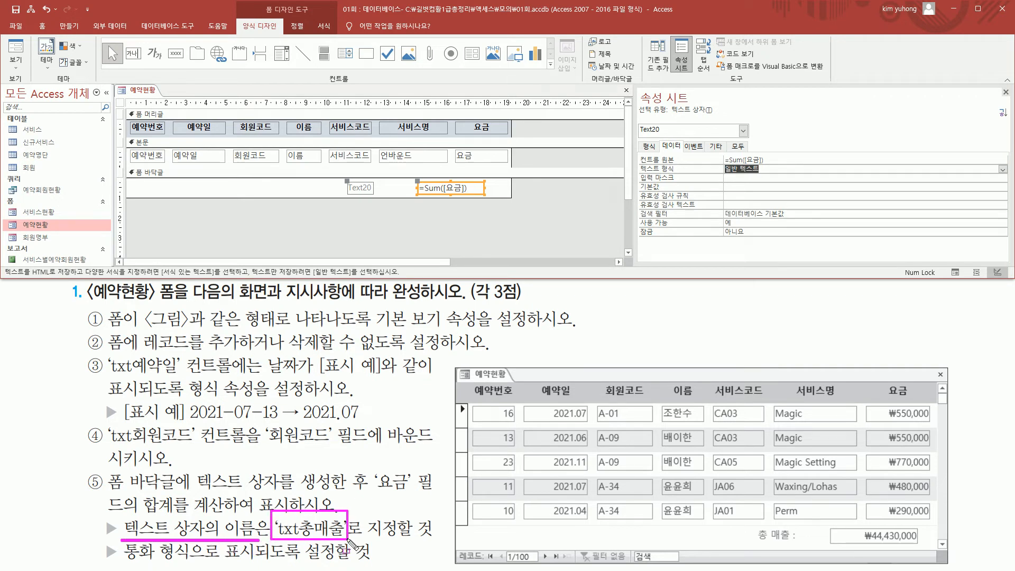
{"action": "left_click_drag", "start_coordinate": [705, 137], "coordinate": [728, 152]}
{"action": "key", "text": "Escape"}
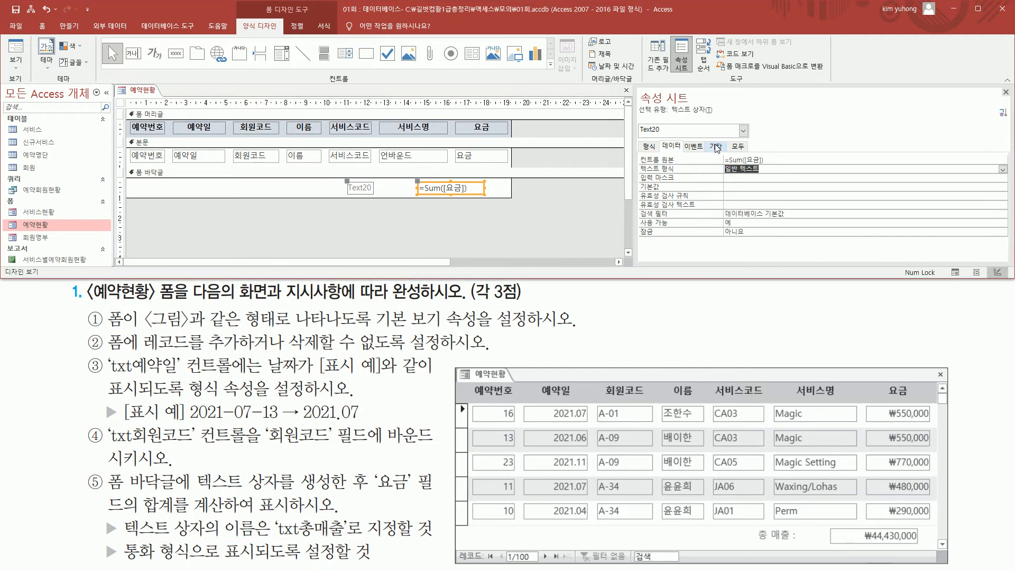
{"action": "left_click", "coordinate": [717, 148]}
{"action": "left_click", "coordinate": [752, 160]}
{"action": "double_click", "coordinate": [769, 157]}
{"action": "type", "text": "t"}
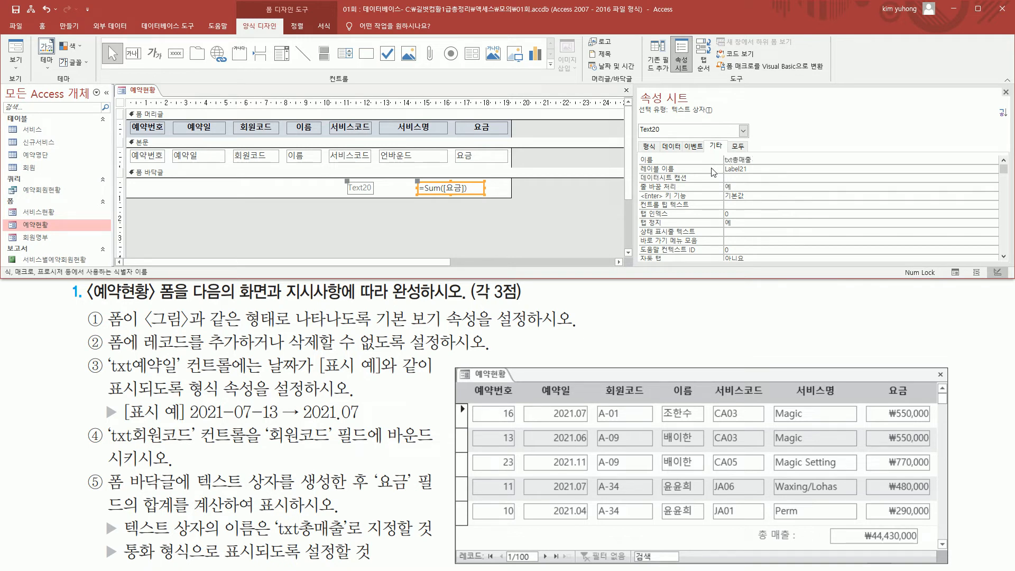
{"action": "type", "text": "xt총매출"}
{"action": "key", "text": "Return"}
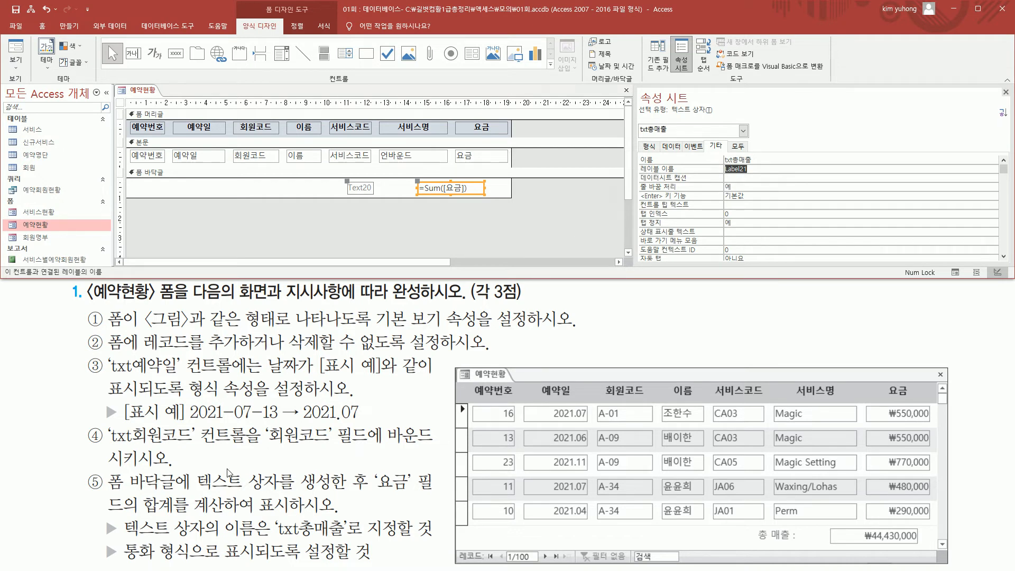
- Set the 형식 (Format) property of txt총매출 to 통화 (Currency)
{"action": "mouse_move", "coordinate": [119, 537]}
{"action": "left_mouse_down"}
{"action": "mouse_move", "coordinate": [248, 562]}
{"action": "mouse_move", "coordinate": [401, 564]}
{"action": "left_mouse_up"}
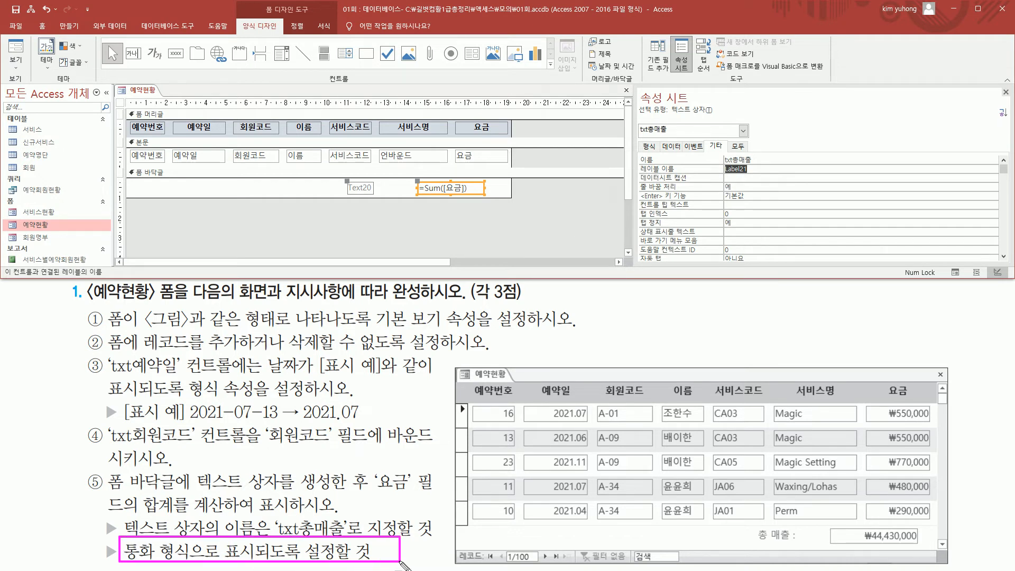
{"action": "key", "text": "Escape"}
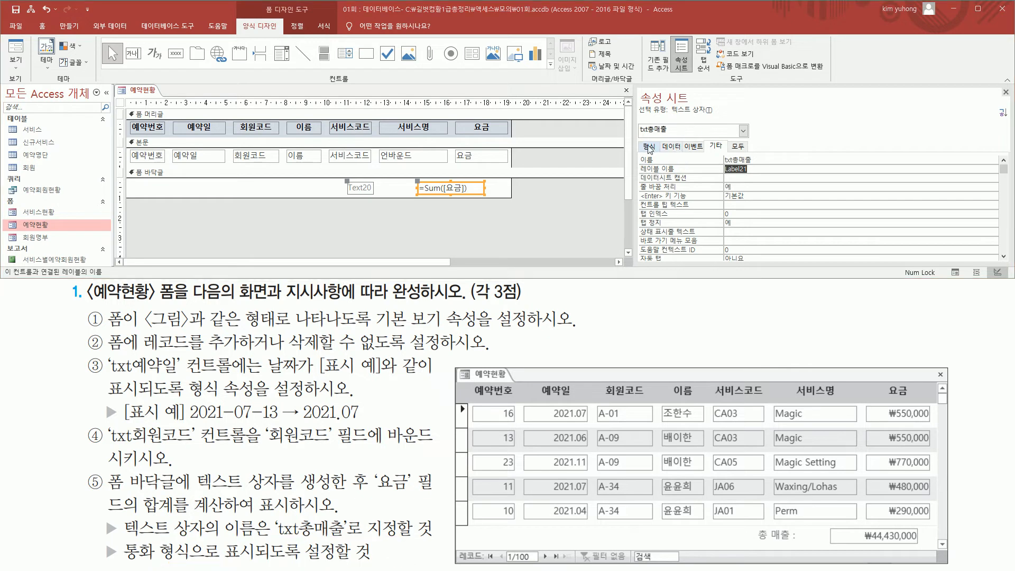
{"action": "left_click", "coordinate": [650, 147]}
{"action": "left_click", "coordinate": [675, 159]}
{"action": "key", "text": "ctrl+2"}
{"action": "left_click_drag", "start_coordinate": [637, 165], "coordinate": [758, 165]}
{"action": "key", "text": "Escape"}
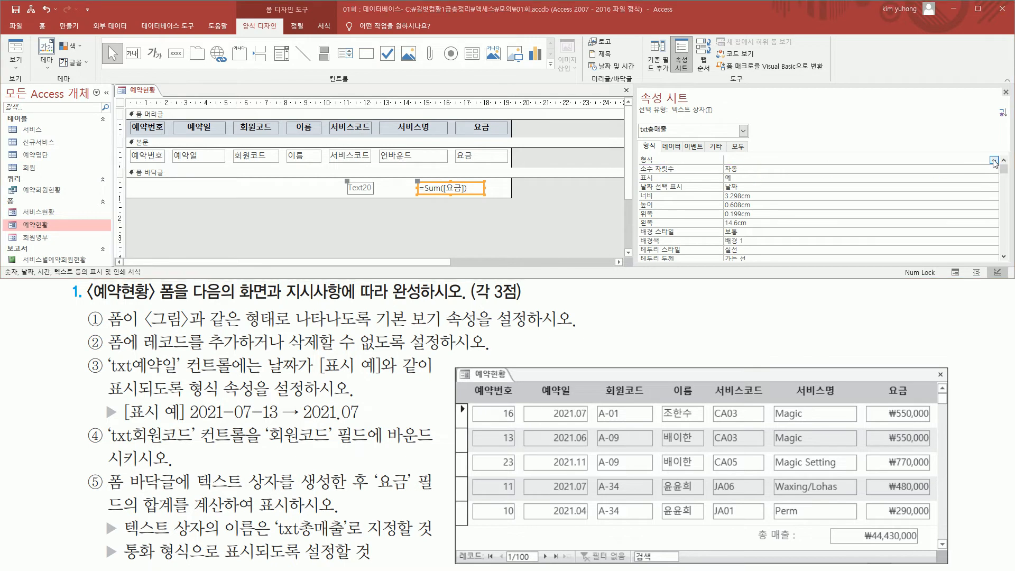
{"action": "left_click", "coordinate": [994, 161]}
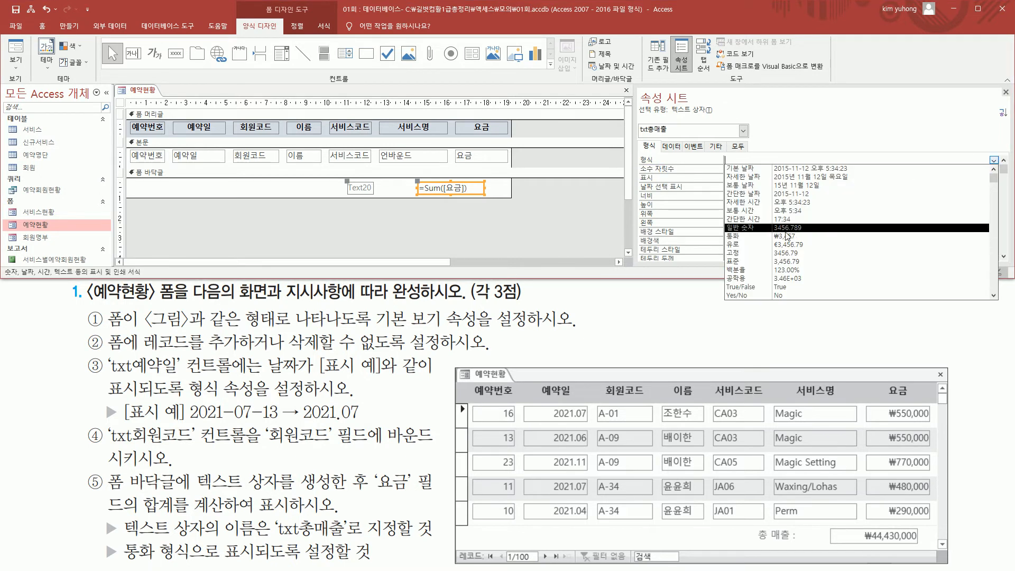
{"action": "left_click", "coordinate": [782, 237]}
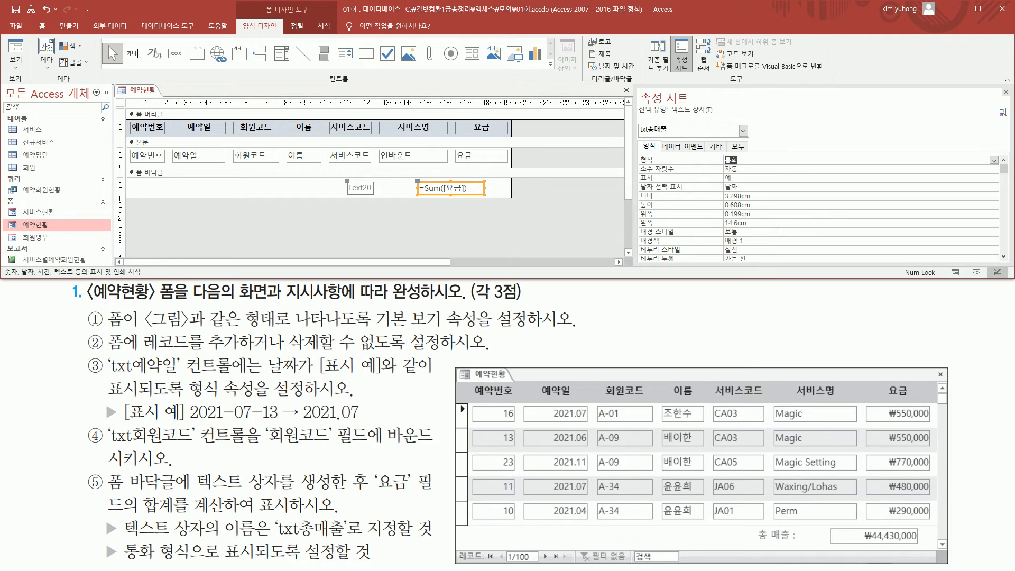
- Compare the footer total and its label with the example picture in Form View, and return to Design View
{"action": "left_click", "coordinate": [16, 53]}
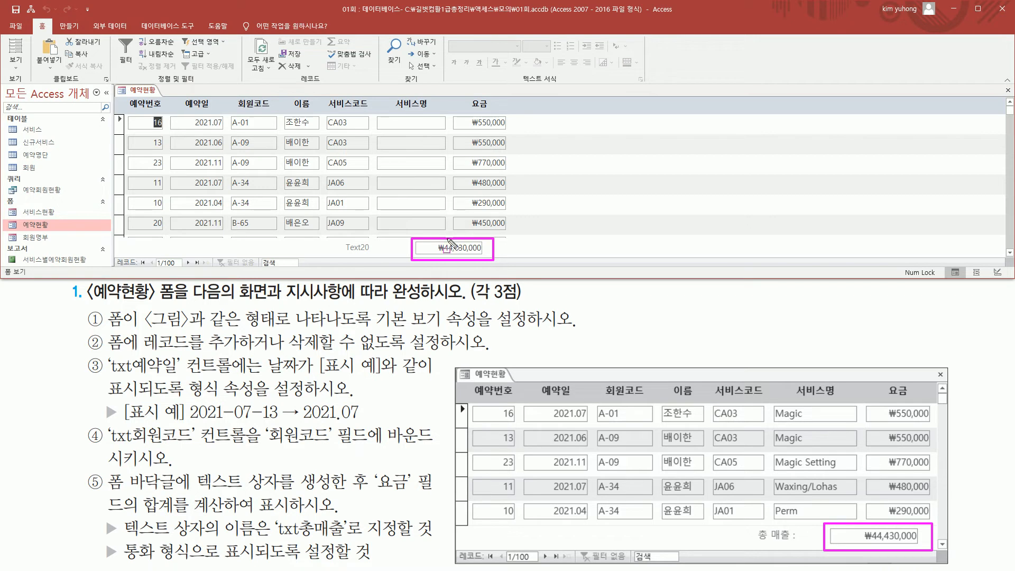
{"action": "mouse_move", "coordinate": [753, 545]}
{"action": "left_mouse_down"}
{"action": "mouse_move", "coordinate": [802, 544]}
{"action": "mouse_move", "coordinate": [803, 529]}
{"action": "left_mouse_up"}
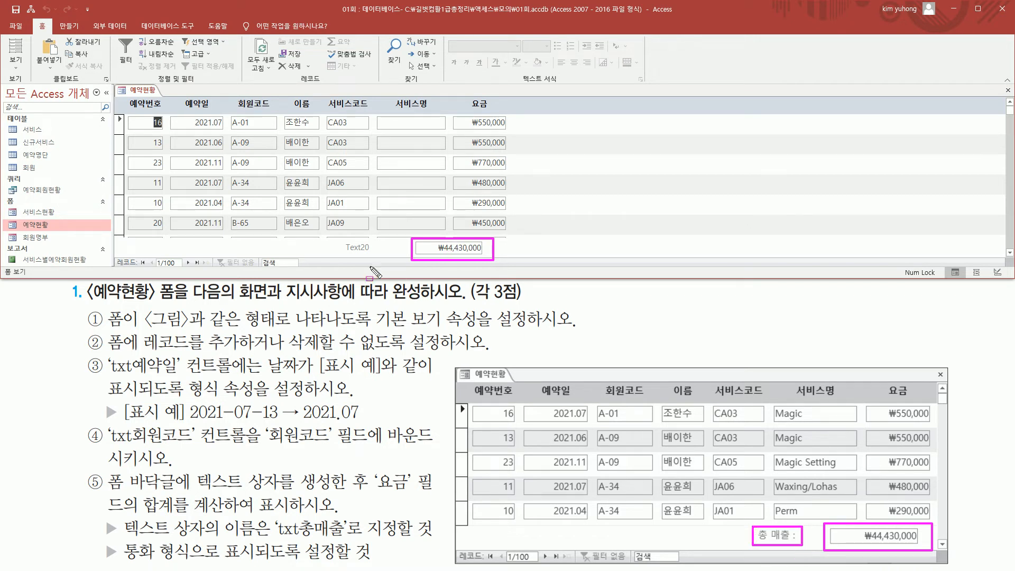
{"action": "mouse_move", "coordinate": [344, 239]}
{"action": "left_mouse_down"}
{"action": "mouse_move", "coordinate": [383, 259]}
{"action": "mouse_move", "coordinate": [374, 253]}
{"action": "left_mouse_up"}
{"action": "key", "text": "Escape"}
{"action": "left_click", "coordinate": [16, 64]}
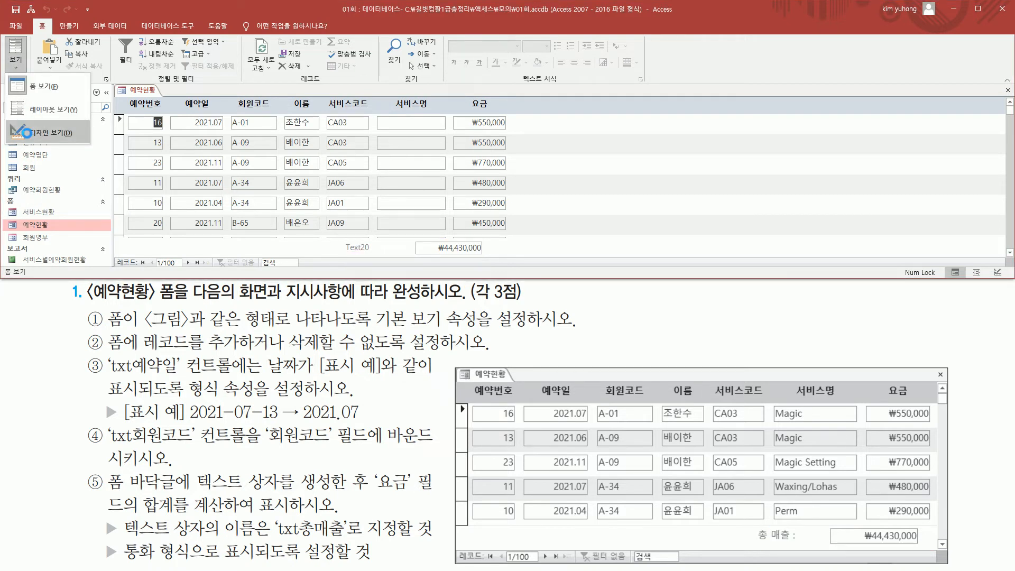
{"action": "left_click", "coordinate": [32, 136]}
- Change the caption of the label attached to the footer total text box to "총 매출 :"
{"action": "left_click", "coordinate": [365, 187]}
{"action": "left_click", "coordinate": [364, 188]}
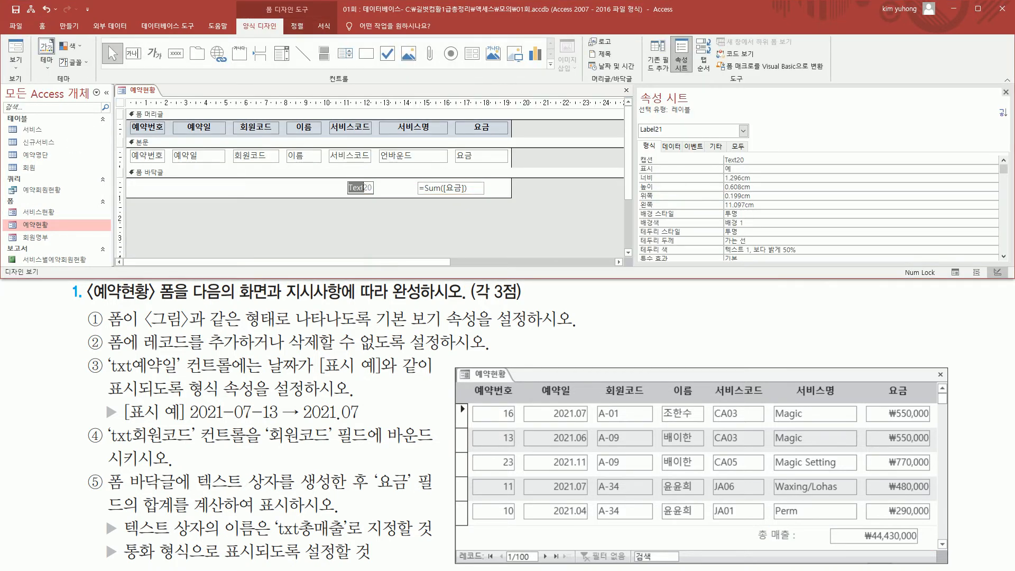
{"action": "key", "text": "BackSpace"}
{"action": "type", "text": "총 매출 :"}
{"action": "left_click", "coordinate": [364, 220]}
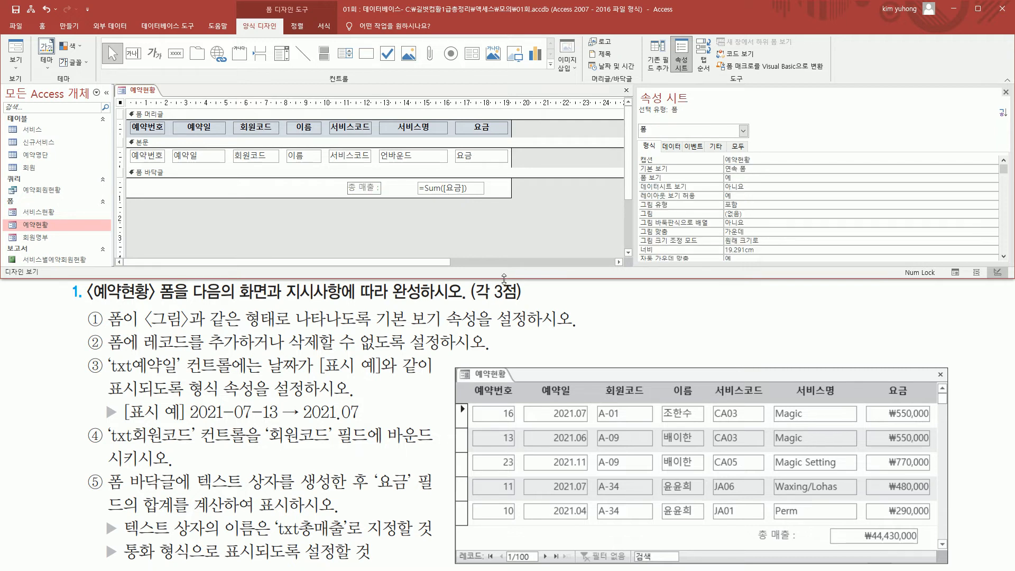
- Move only the 총 매출 label about 1 cm to the right, leaving the total text box in place, to match the example picture
{"action": "mouse_move", "coordinate": [759, 525]}
{"action": "left_mouse_down"}
{"action": "mouse_move", "coordinate": [798, 543]}
{"action": "mouse_move", "coordinate": [758, 404]}
{"action": "left_mouse_up"}
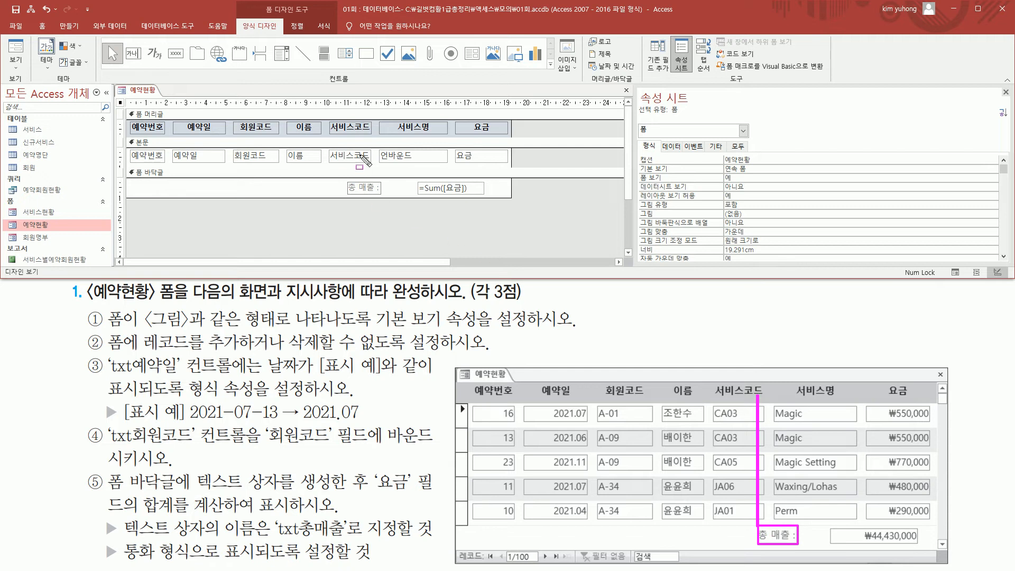
{"action": "left_click_drag", "start_coordinate": [366, 128], "coordinate": [366, 180]}
{"action": "key", "text": "Escape"}
{"action": "left_click", "coordinate": [363, 187]}
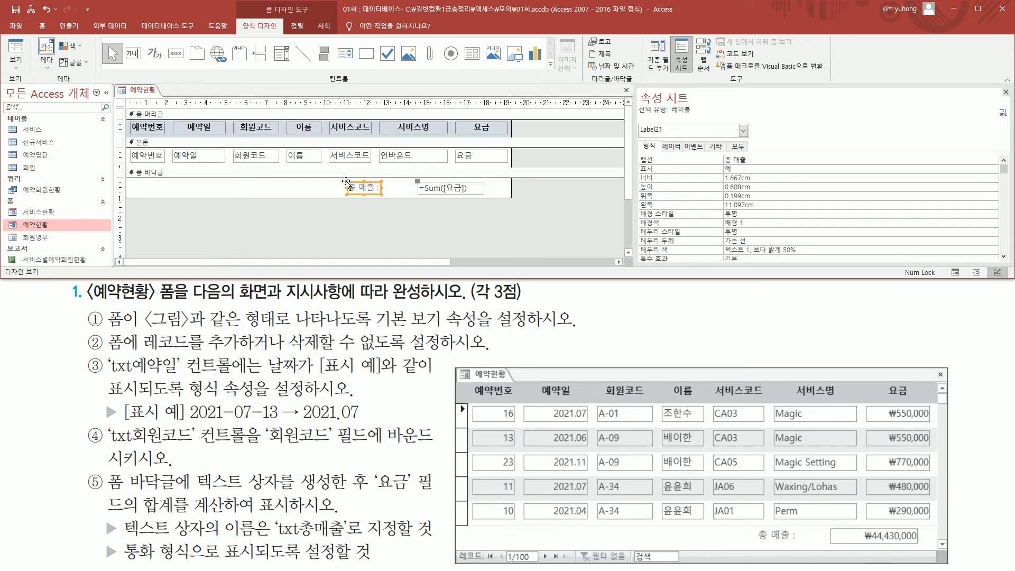
{"action": "key", "text": "ctrl+2"}
{"action": "left_click_drag", "start_coordinate": [341, 175], "coordinate": [354, 186]}
{"action": "key", "text": "Escape"}
{"action": "left_click", "coordinate": [347, 181]}
{"action": "left_click_drag", "start_coordinate": [347, 181], "coordinate": [366, 184]}
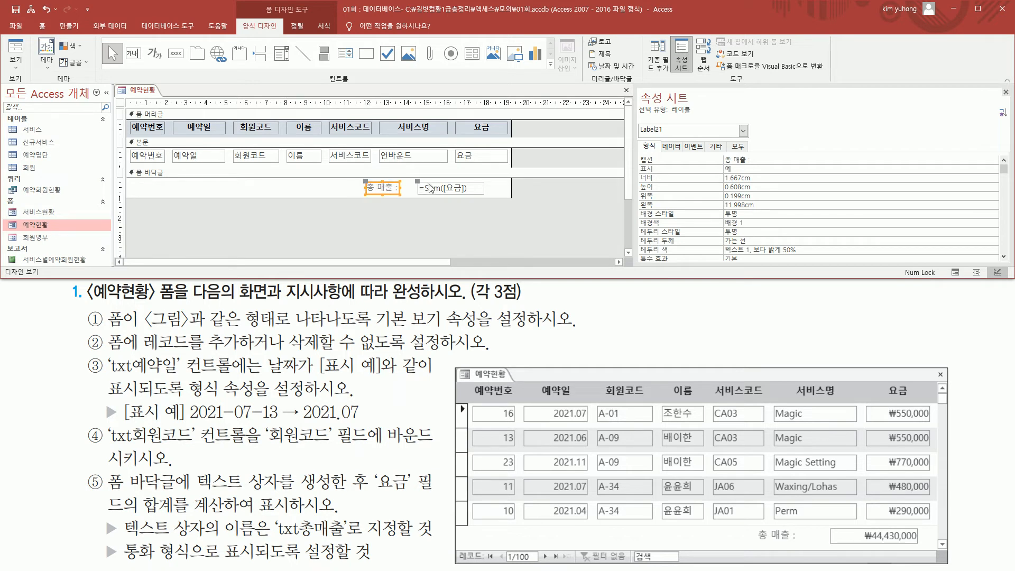
{"action": "left_click", "coordinate": [315, 194]}
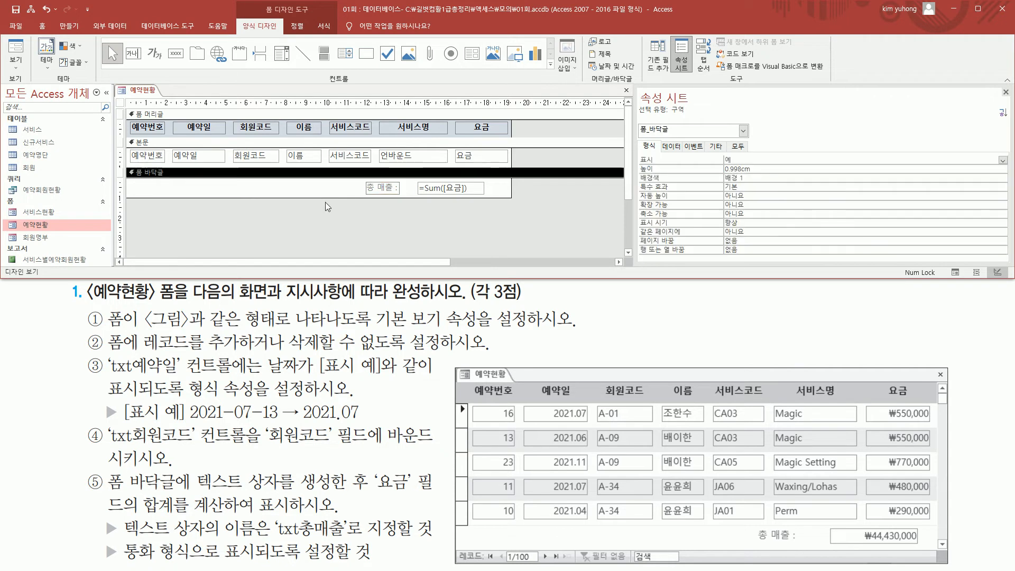
- Check the finished footer in Form View and close the 예약현황 form, saving its design changes
{"action": "left_click", "coordinate": [10, 50]}
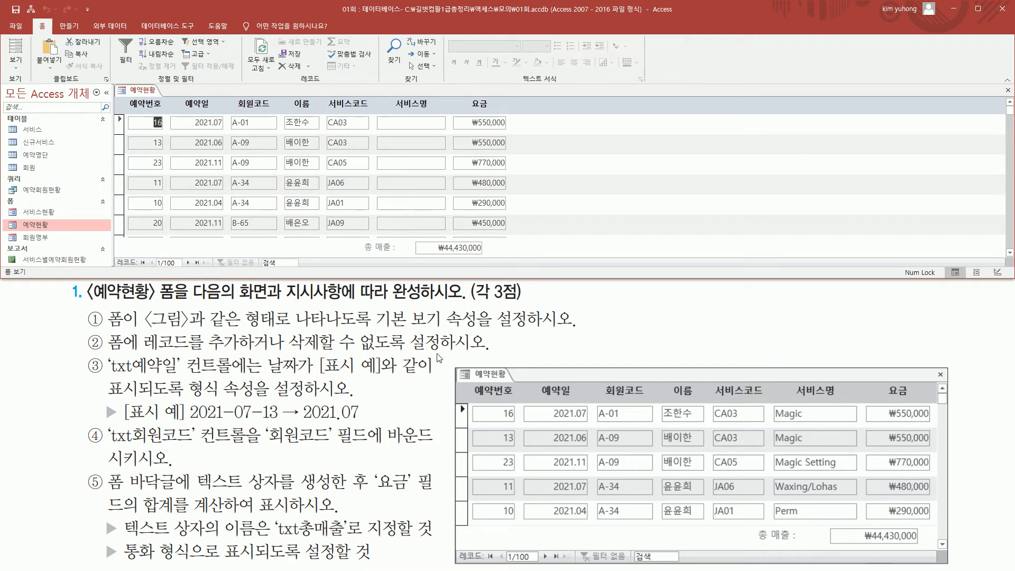
{"action": "left_click", "coordinate": [1009, 90]}
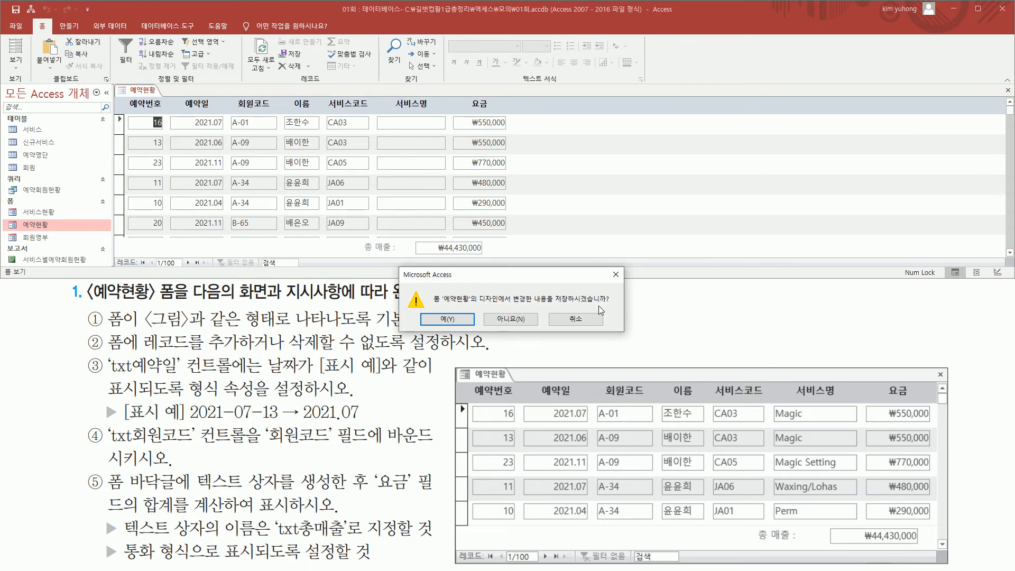
{"action": "left_click", "coordinate": [448, 319]}
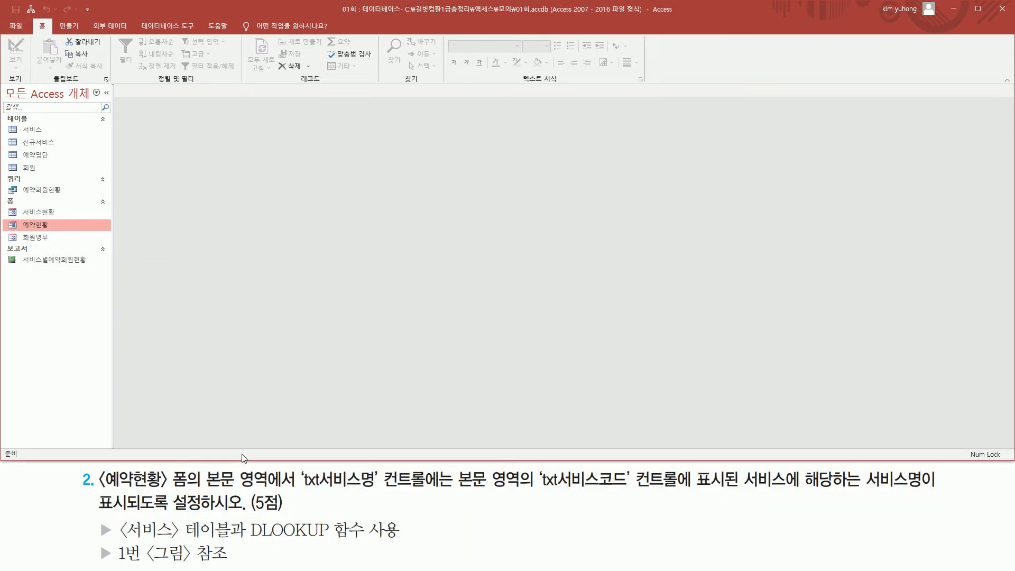
- Review the second task's requirement that txt서비스명 show the service name matching the code in txt서비스코드
{"action": "mouse_move", "coordinate": [101, 465]}
{"action": "left_mouse_down"}
{"action": "mouse_move", "coordinate": [101, 478]}
{"action": "mouse_move", "coordinate": [157, 502]}
{"action": "mouse_move", "coordinate": [189, 494]}
{"action": "left_mouse_up"}
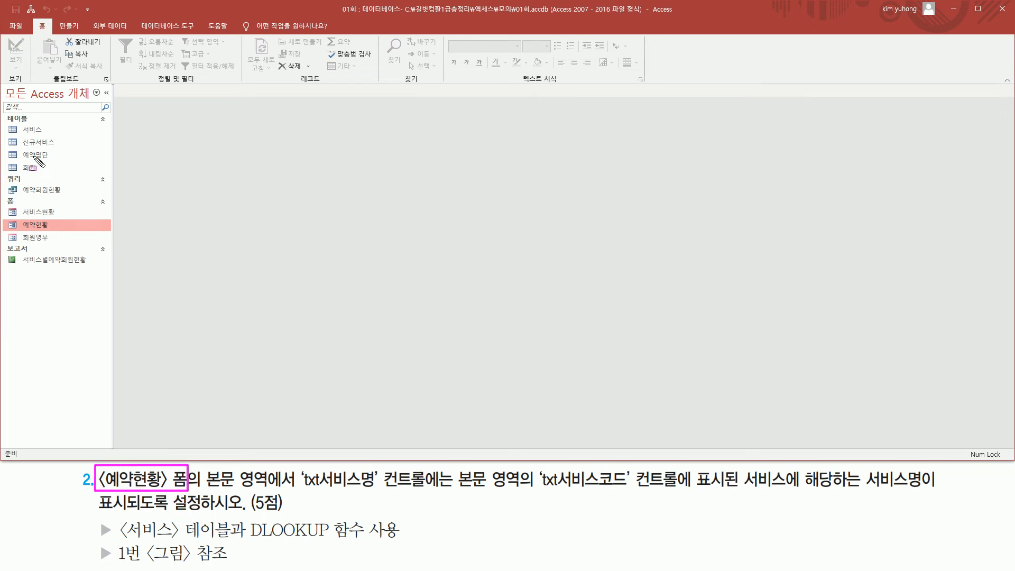
{"action": "left_click_drag", "start_coordinate": [12, 216], "coordinate": [59, 235]}
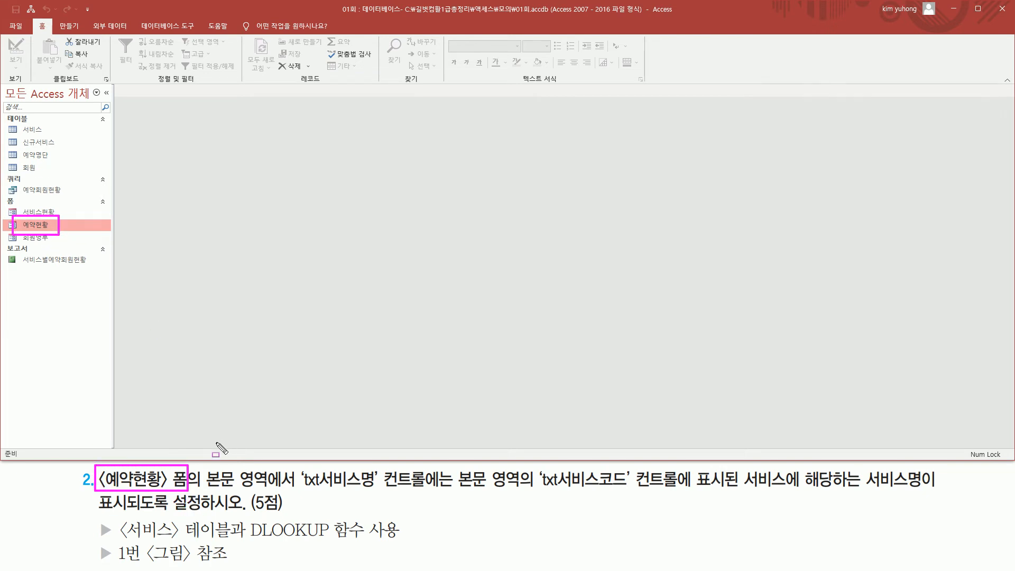
{"action": "mouse_move", "coordinate": [204, 486]}
{"action": "left_mouse_down"}
{"action": "mouse_move", "coordinate": [441, 490]}
{"action": "mouse_move", "coordinate": [443, 469]}
{"action": "left_mouse_up"}
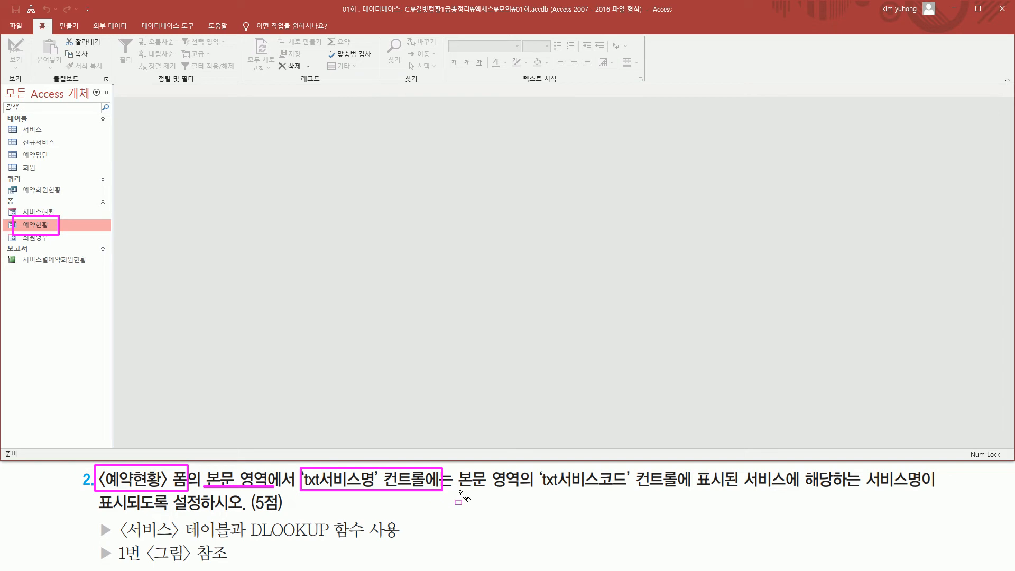
{"action": "left_click_drag", "start_coordinate": [542, 489], "coordinate": [787, 490]}
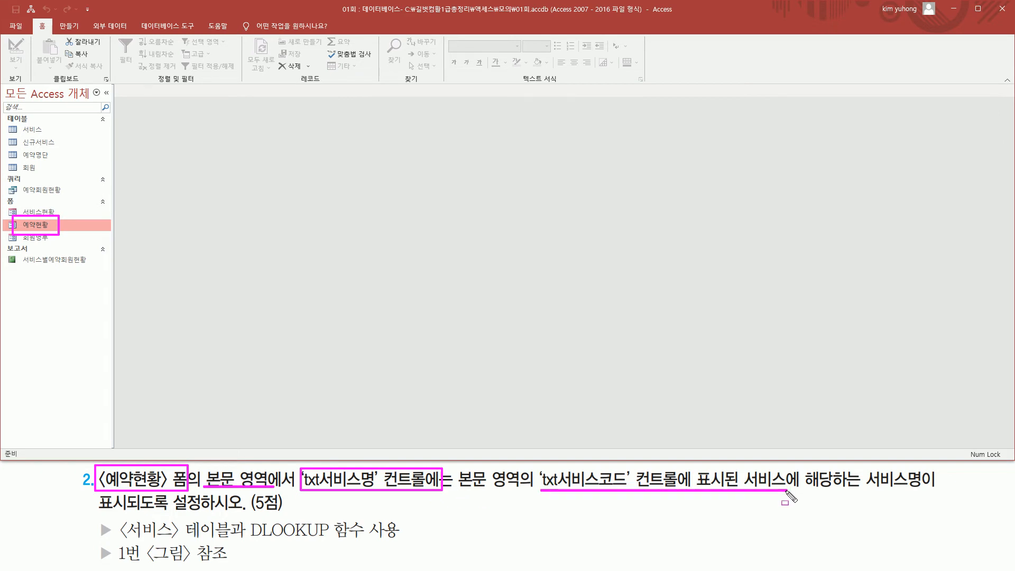
{"action": "mouse_move", "coordinate": [743, 464]}
{"action": "left_mouse_down"}
{"action": "mouse_move", "coordinate": [800, 490]}
{"action": "mouse_move", "coordinate": [924, 488]}
{"action": "left_mouse_up"}
{"action": "left_click_drag", "start_coordinate": [106, 510], "coordinate": [239, 510]}
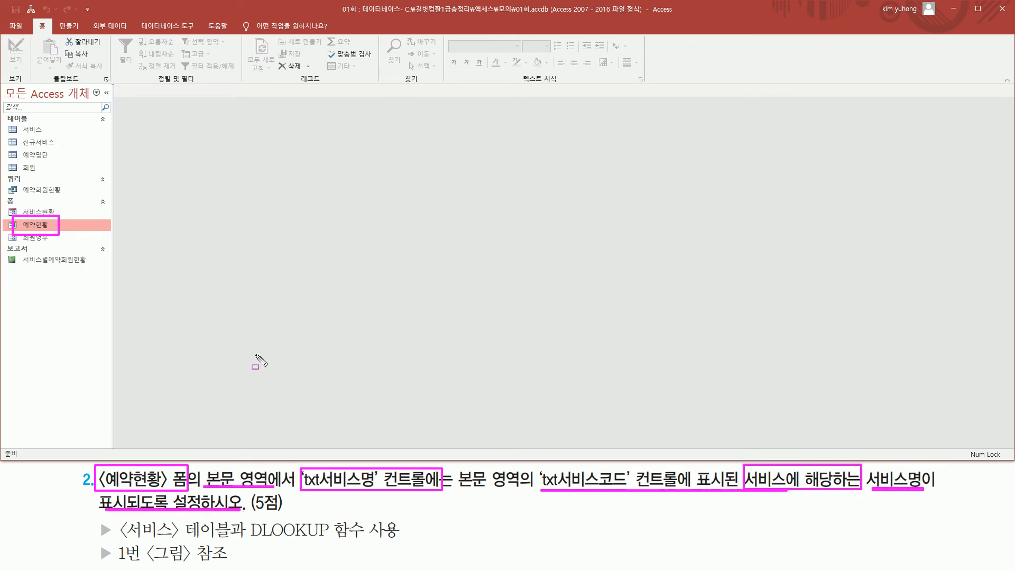
{"action": "key", "text": "Escape"}
- Open the 예약현황 form in Form View and examine its 서비스명 and 서비스코드 columns against the second task
{"action": "right_click", "coordinate": [36, 226]}
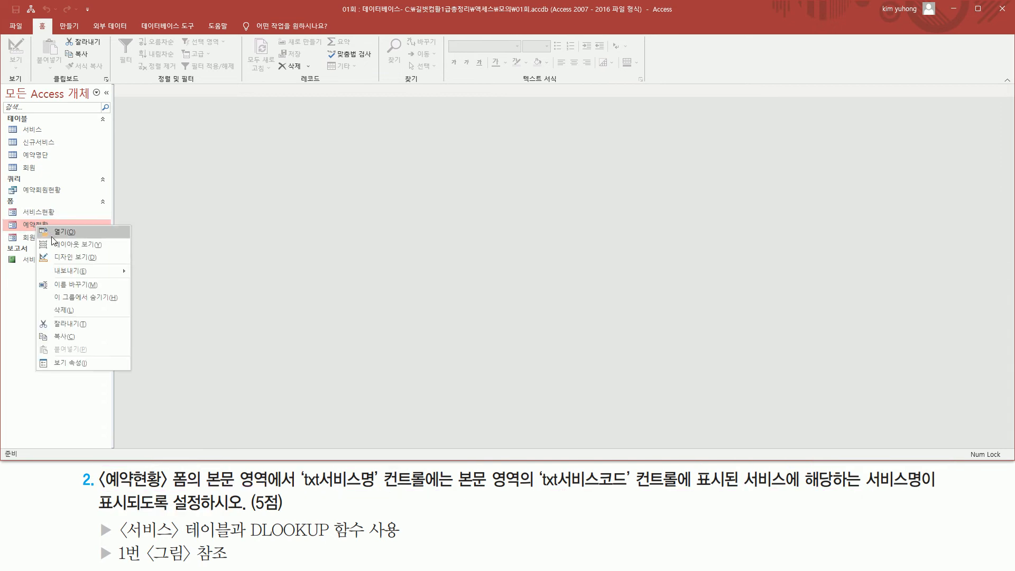
{"action": "left_click", "coordinate": [11, 227]}
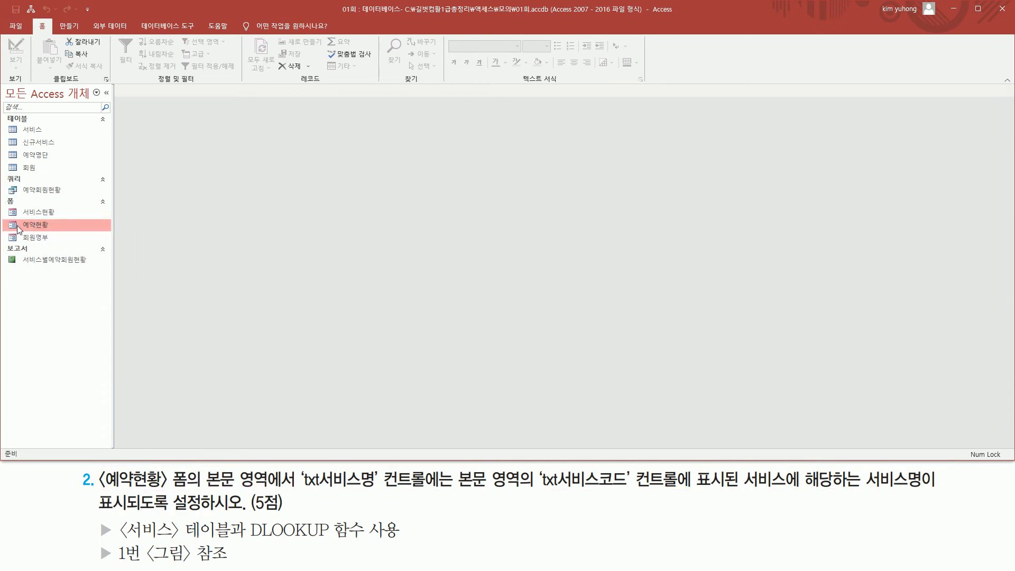
{"action": "double_click", "coordinate": [19, 229]}
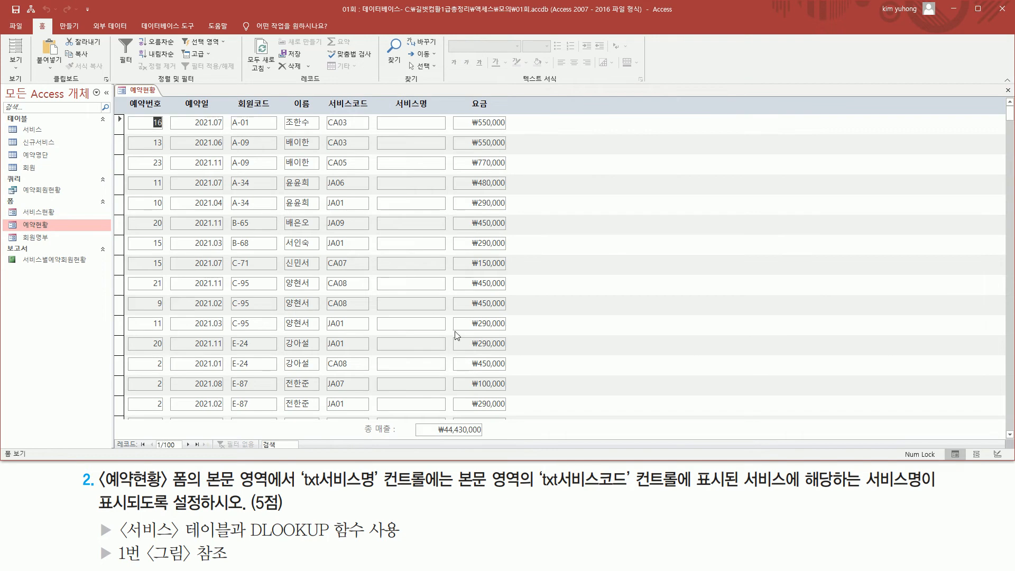
{"action": "mouse_move", "coordinate": [389, 112]}
{"action": "left_mouse_down"}
{"action": "mouse_move", "coordinate": [431, 417]}
{"action": "mouse_move", "coordinate": [445, 411]}
{"action": "mouse_move", "coordinate": [436, 410]}
{"action": "left_mouse_up"}
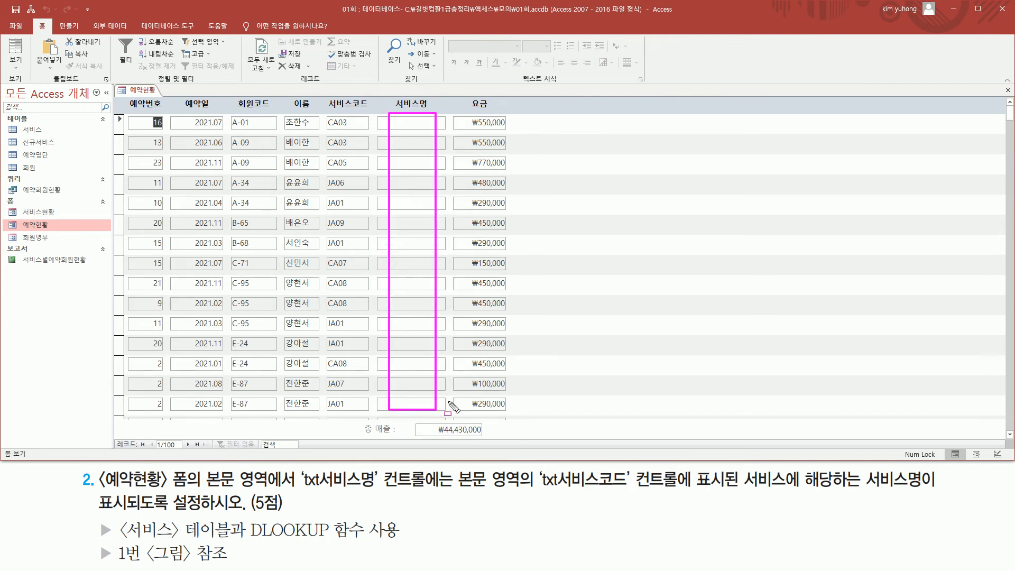
{"action": "mouse_move", "coordinate": [451, 465]}
{"action": "left_mouse_down"}
{"action": "mouse_move", "coordinate": [477, 494]}
{"action": "mouse_move", "coordinate": [636, 490]}
{"action": "left_mouse_up"}
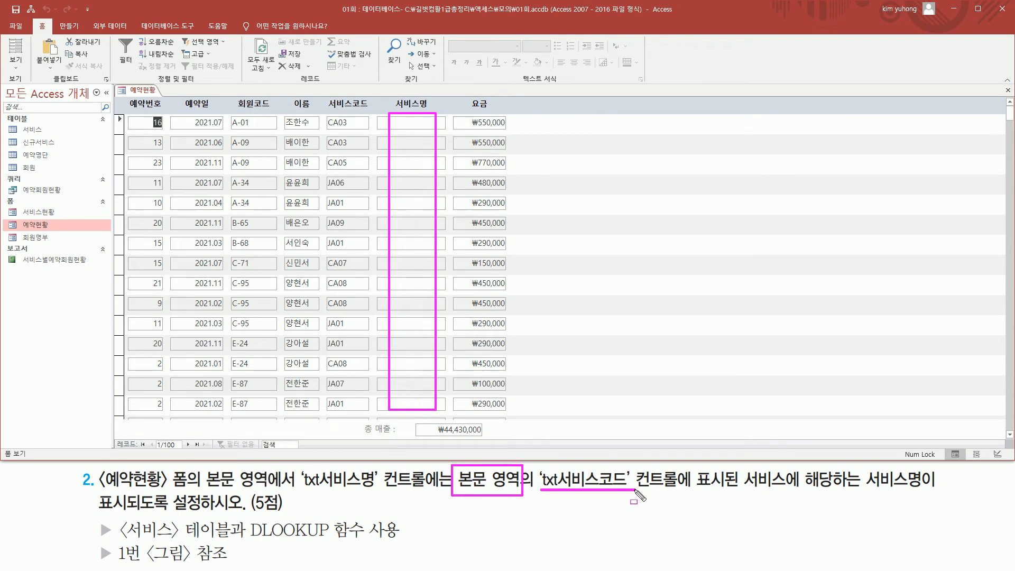
{"action": "mouse_move", "coordinate": [326, 114]}
{"action": "left_mouse_down"}
{"action": "mouse_move", "coordinate": [341, 141]}
{"action": "mouse_move", "coordinate": [370, 141]}
{"action": "mouse_move", "coordinate": [373, 243]}
{"action": "mouse_move", "coordinate": [352, 413]}
{"action": "left_mouse_up"}
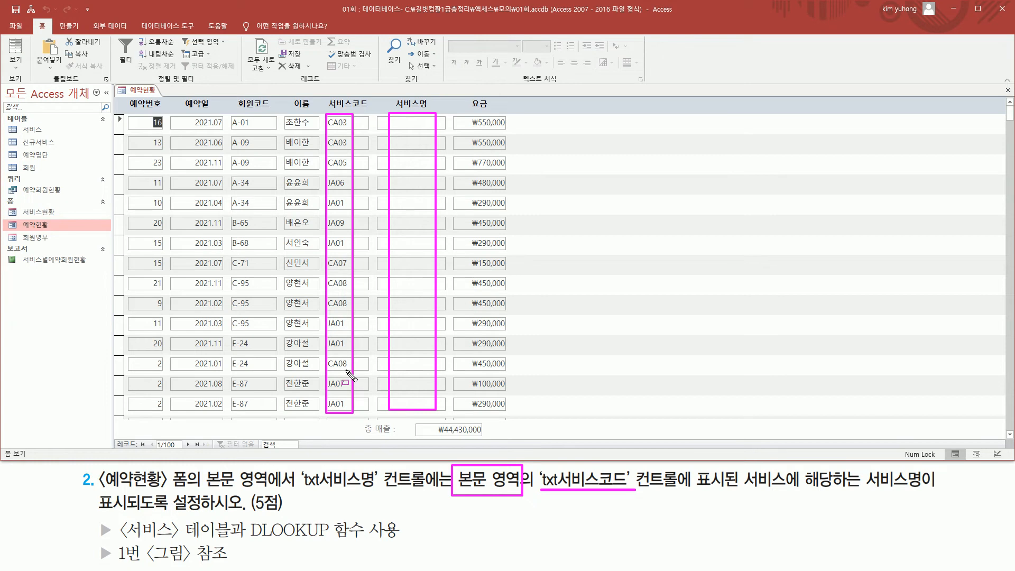
- Review the second task's requirement to fill the 서비스명 column using the 서비스 table and the DLOOKUP function
{"action": "mouse_move", "coordinate": [402, 117]}
{"action": "left_mouse_down"}
{"action": "mouse_move", "coordinate": [410, 374]}
{"action": "mouse_move", "coordinate": [423, 405]}
{"action": "left_mouse_up"}
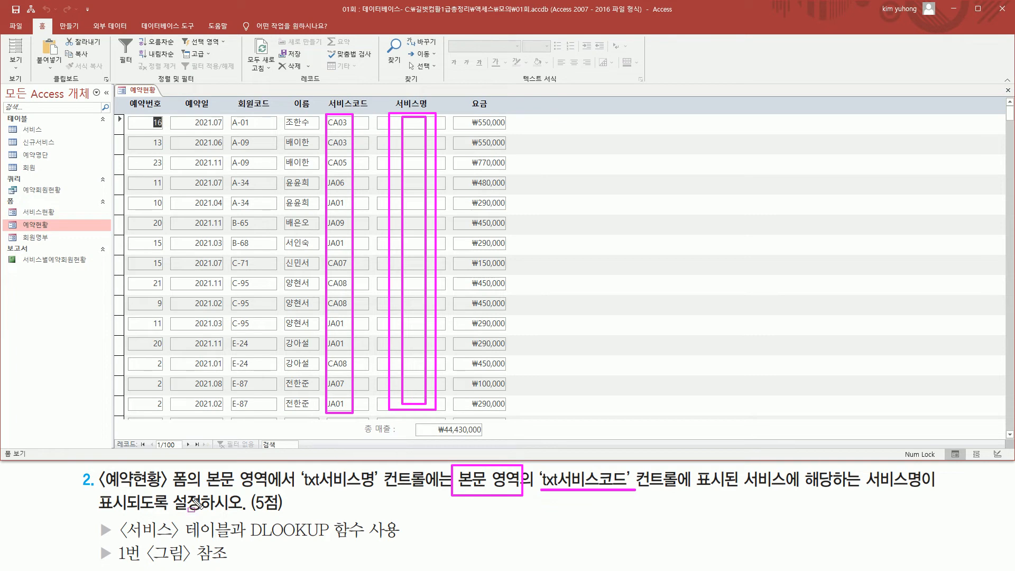
{"action": "mouse_move", "coordinate": [116, 541]}
{"action": "left_mouse_down"}
{"action": "mouse_move", "coordinate": [379, 541]}
{"action": "mouse_move", "coordinate": [373, 521]}
{"action": "mouse_move", "coordinate": [407, 525]}
{"action": "left_mouse_up"}
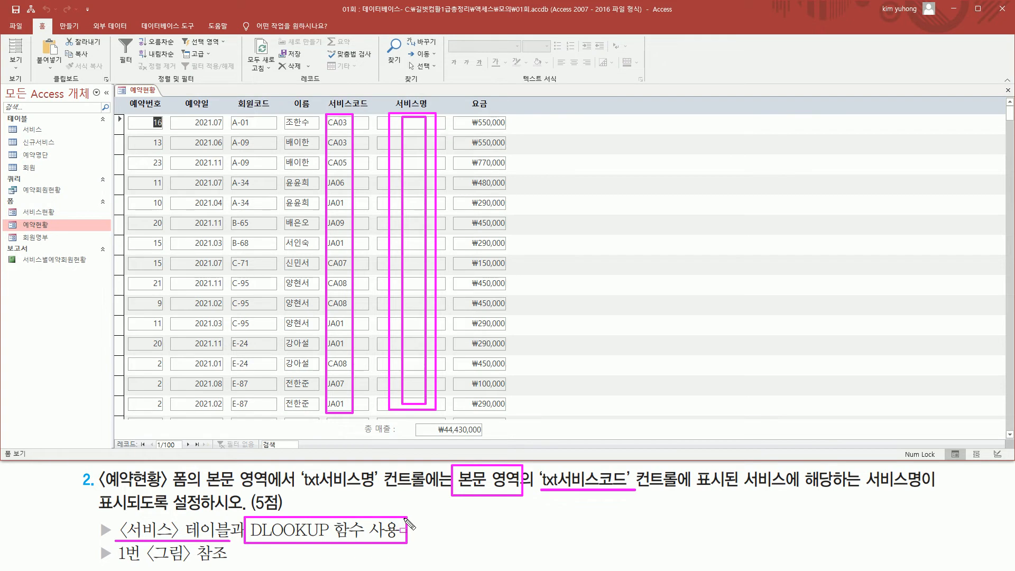
{"action": "key", "text": "Escape"}
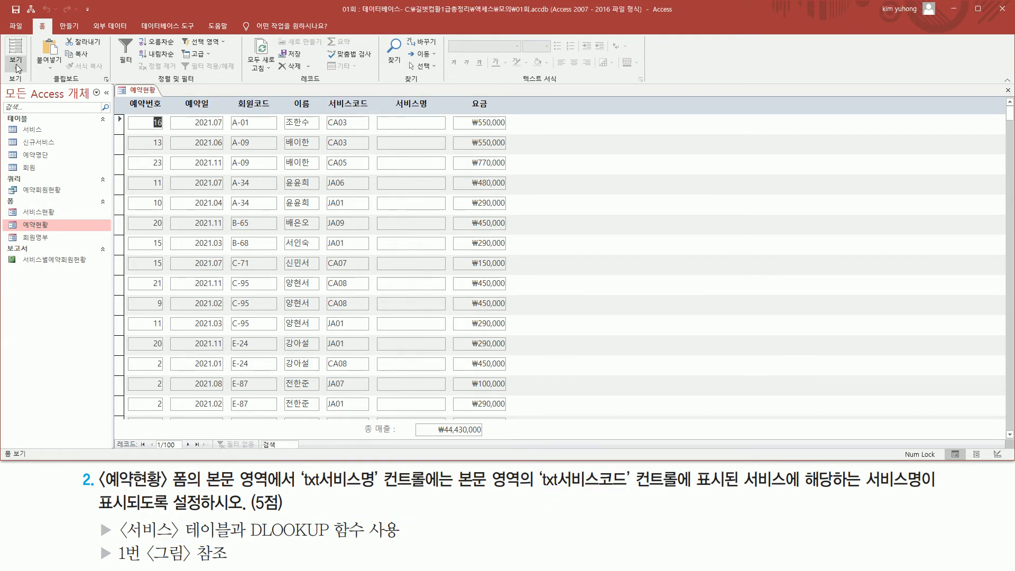
- Switch the 예약현황 form to Design View and select the unbound txt서비스명 text box in the detail section
{"action": "left_click", "coordinate": [16, 63]}
{"action": "left_click", "coordinate": [43, 134]}
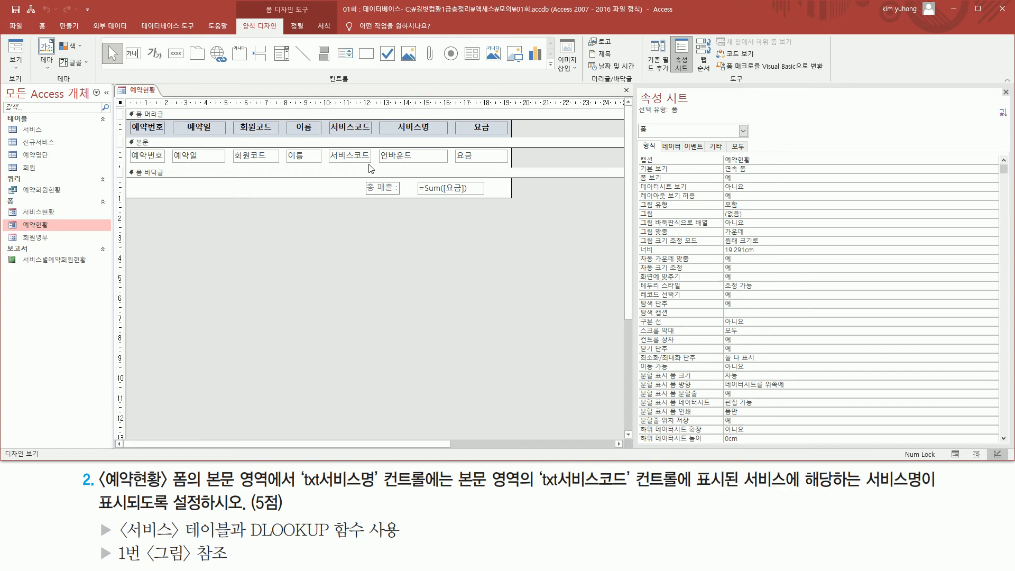
{"action": "left_click", "coordinate": [398, 159]}
{"action": "mouse_move", "coordinate": [377, 147]}
{"action": "left_mouse_down"}
{"action": "mouse_move", "coordinate": [413, 168]}
{"action": "mouse_move", "coordinate": [453, 168]}
{"action": "left_mouse_up"}
{"action": "left_click_drag", "start_coordinate": [660, 140], "coordinate": [685, 157]}
{"action": "key", "text": "Escape"}
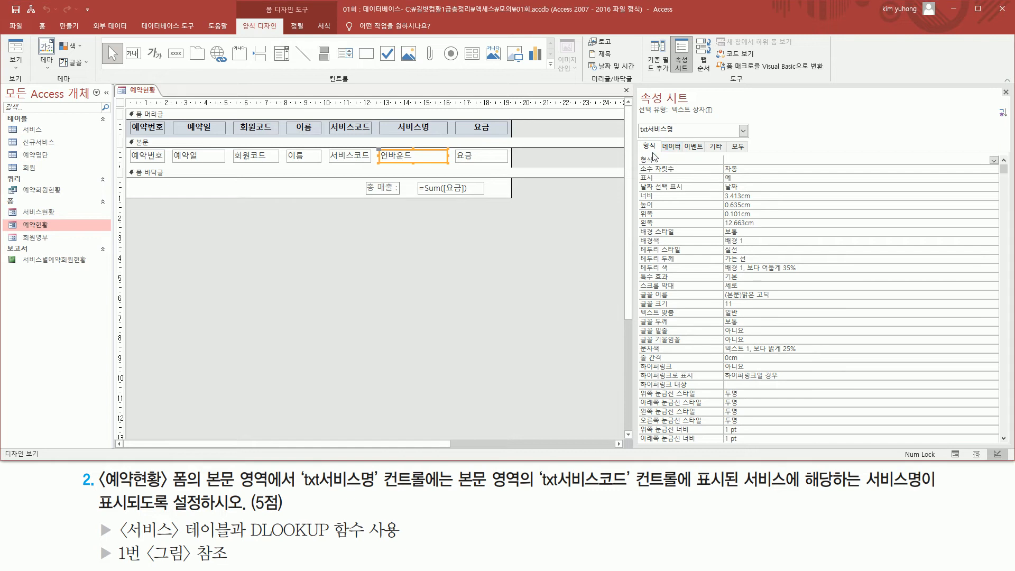
- Begin the control source of txt서비스명 with =DLookUp("서비스명","서비스","서비스코드= as its field, table and criteria start
{"action": "left_click", "coordinate": [670, 147]}
{"action": "left_click", "coordinate": [741, 159]}
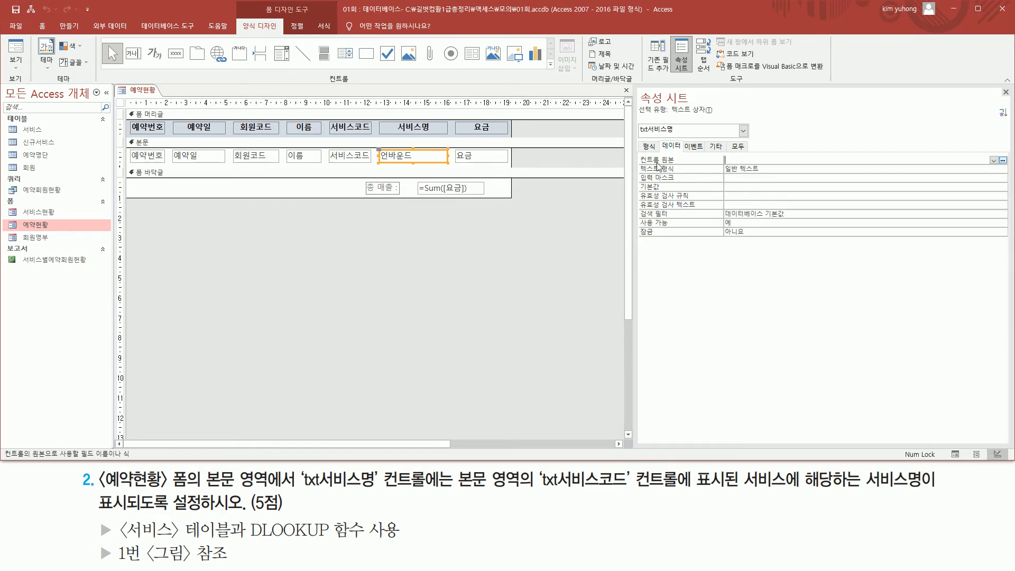
{"action": "left_click_drag", "start_coordinate": [635, 148], "coordinate": [861, 164]}
{"action": "key", "text": "Escape"}
{"action": "left_click", "coordinate": [795, 158]}
{"action": "type", "text": "=dlook"}
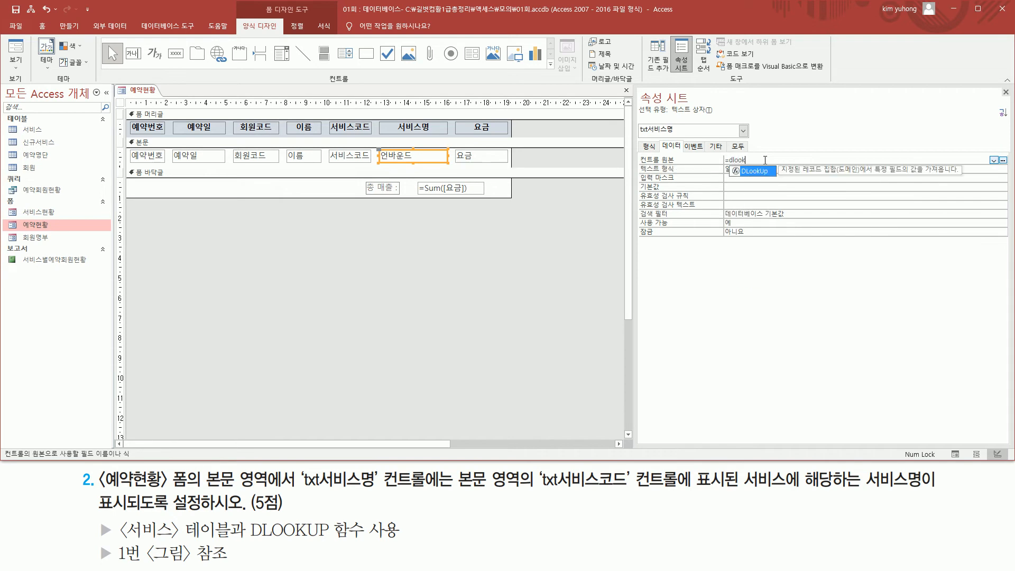
{"action": "key", "text": "Tab"}
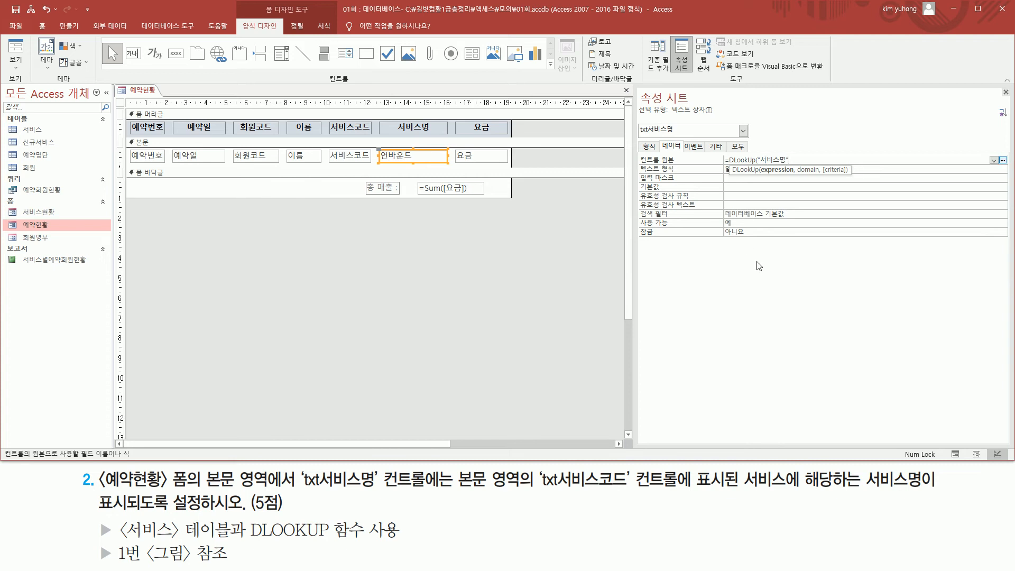
{"action": "type", "text": ","}
{"action": "type", "text": "서비스"}
{"action": "type", "text": "\",\"서비스코드="}
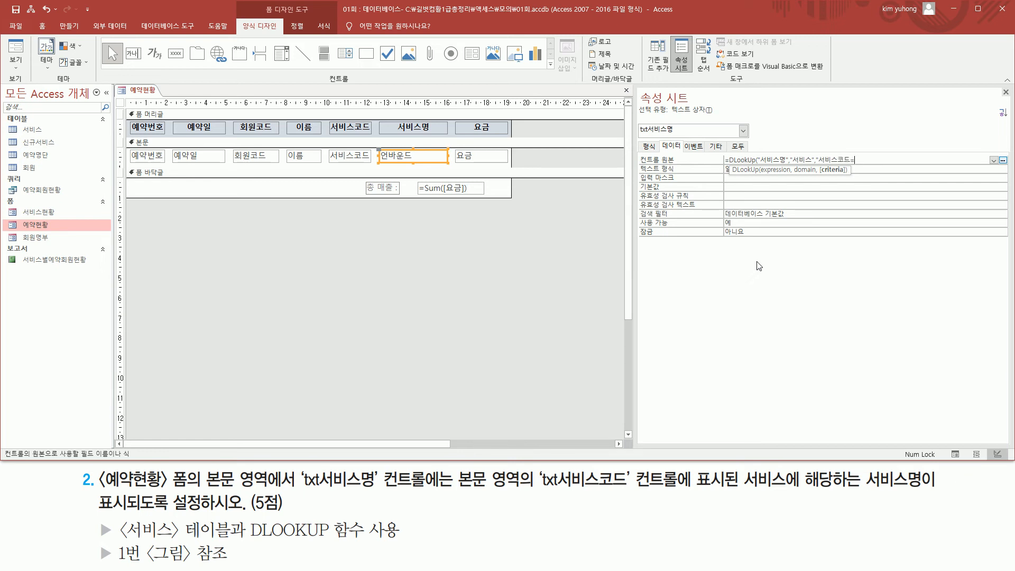
- Complete the DLookUp criteria with the control name txt서비스코드, giving =DLookUp("서비스명","서비스","서비스코드=txt서비스코드")
{"action": "left_click_drag", "start_coordinate": [537, 491], "coordinate": [634, 491]}
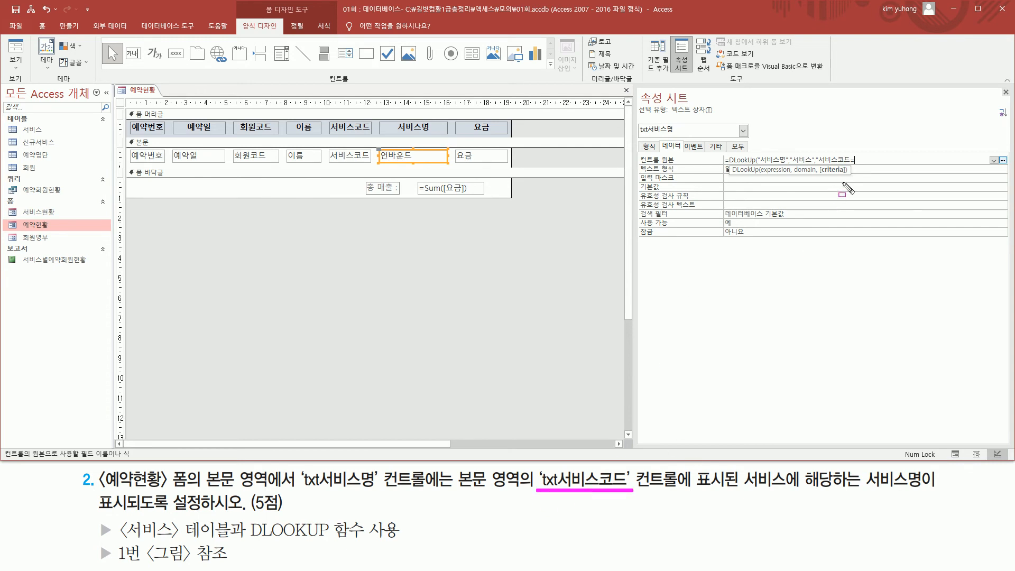
{"action": "key", "text": "Escape"}
{"action": "left_click", "coordinate": [872, 158]}
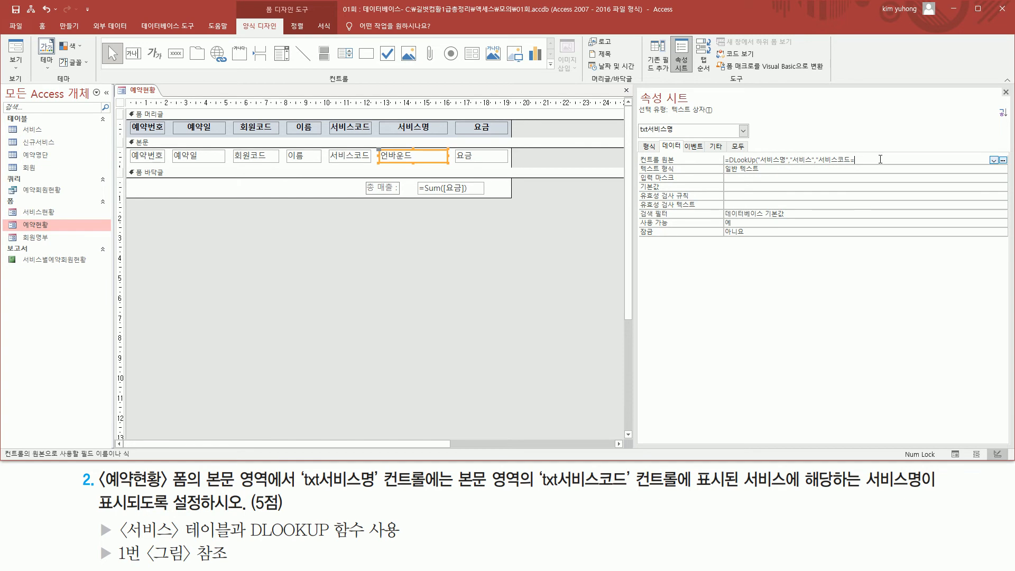
{"action": "key", "text": "ctrl+2"}
{"action": "left_click_drag", "start_coordinate": [541, 490], "coordinate": [627, 491]}
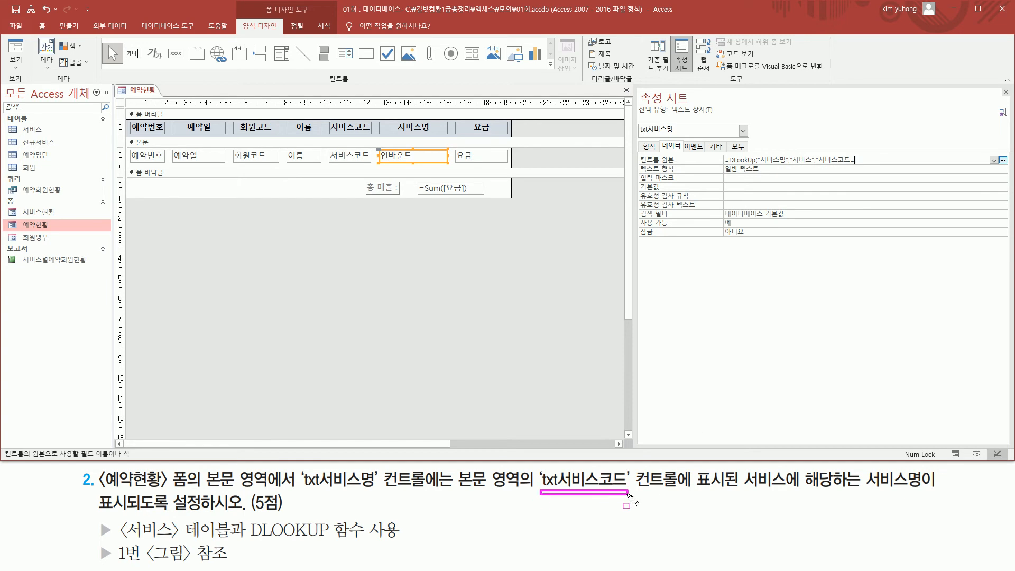
{"action": "key", "text": "Escape"}
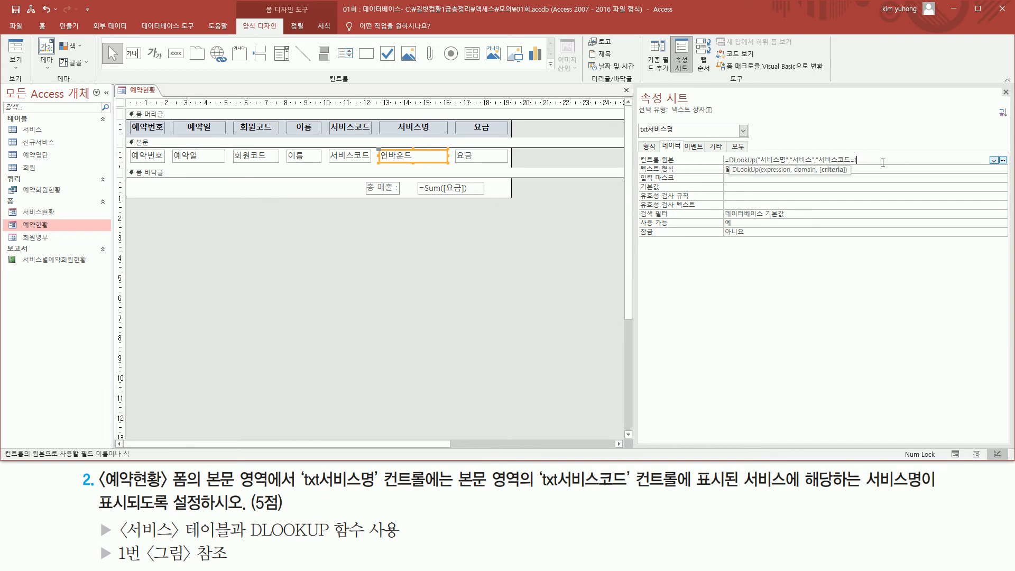
{"action": "type", "text": "서비스코드\")"}
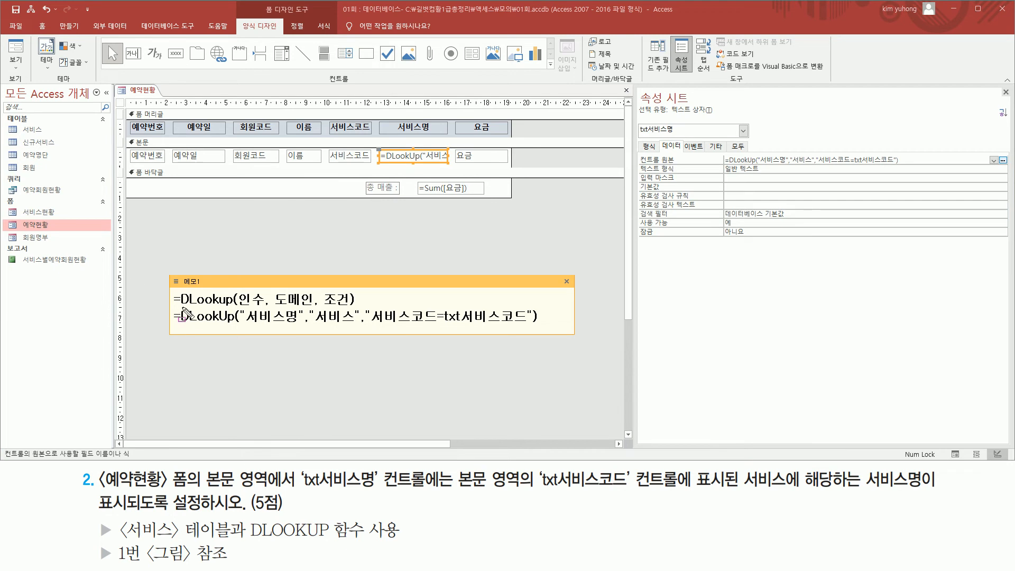
- Review the DLookUp arguments in the memo and compare its criteria with the DSum example's quoted text criterion
{"action": "left_click_drag", "start_coordinate": [240, 306], "coordinate": [353, 305]}
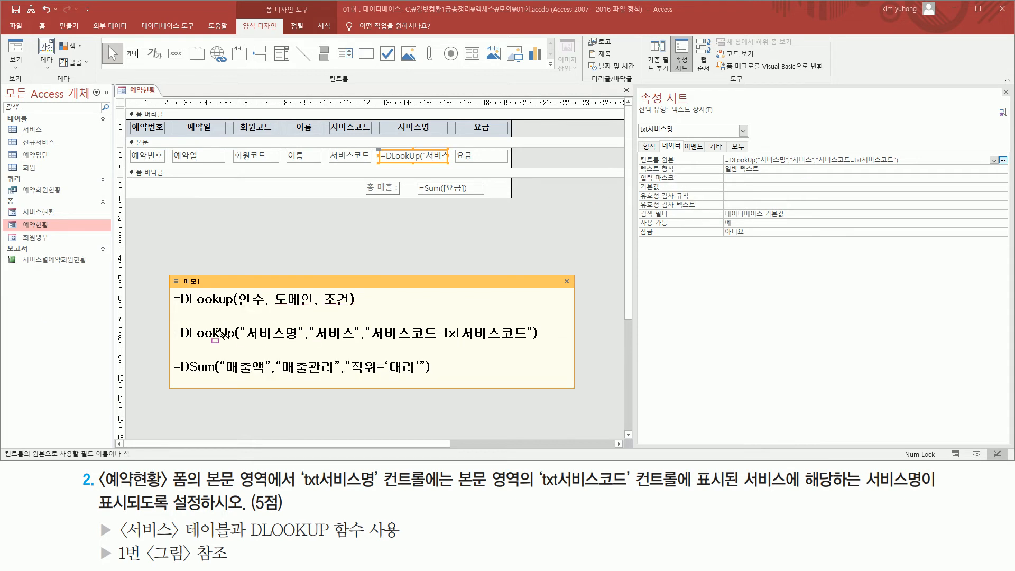
{"action": "mouse_move", "coordinate": [170, 319]}
{"action": "left_mouse_down"}
{"action": "mouse_move", "coordinate": [564, 353]}
{"action": "mouse_move", "coordinate": [560, 362]}
{"action": "mouse_move", "coordinate": [561, 350]}
{"action": "left_mouse_up"}
{"action": "left_click_drag", "start_coordinate": [239, 308], "coordinate": [348, 307]}
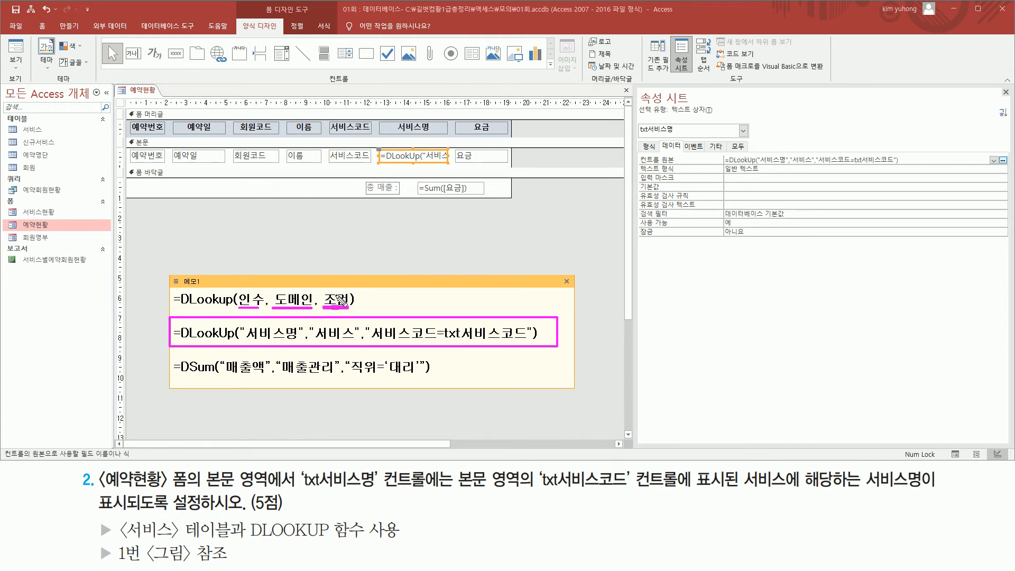
{"action": "key", "text": "Escape"}
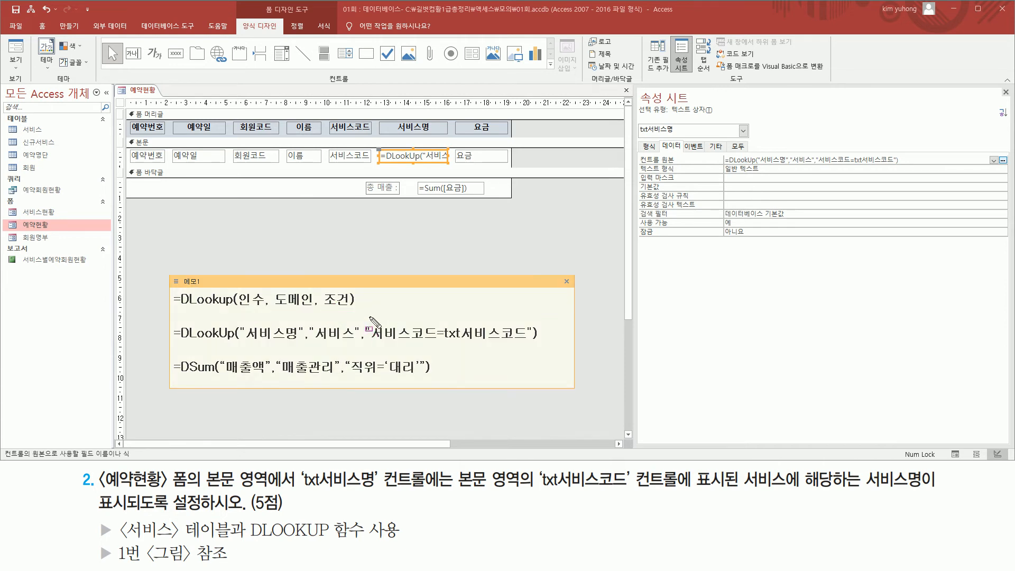
{"action": "mouse_move", "coordinate": [363, 316]}
{"action": "left_mouse_down"}
{"action": "mouse_move", "coordinate": [413, 341]}
{"action": "mouse_move", "coordinate": [543, 345]}
{"action": "left_mouse_up"}
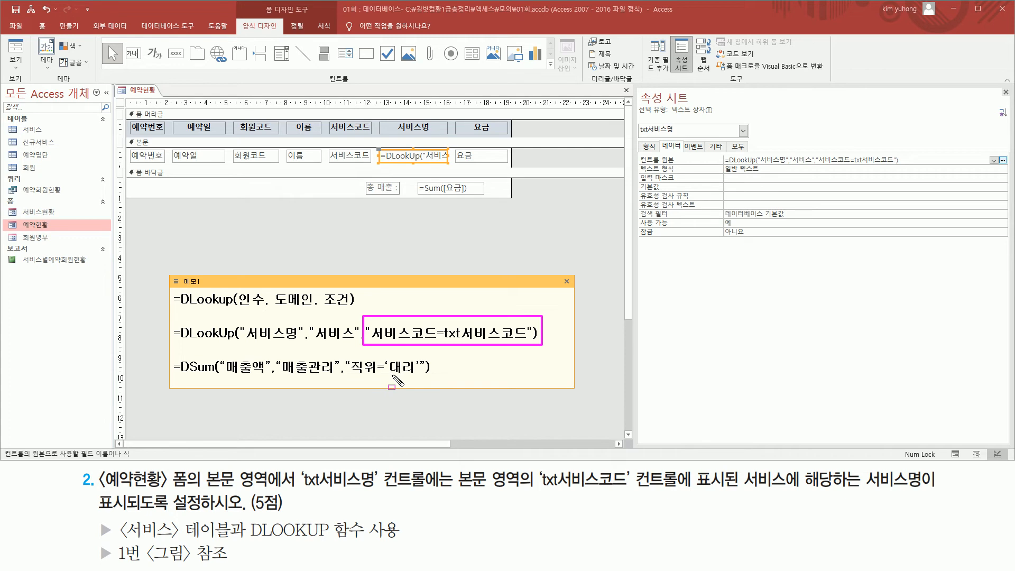
{"action": "left_click_drag", "start_coordinate": [388, 374], "coordinate": [412, 374]}
{"action": "mouse_move", "coordinate": [344, 352]}
{"action": "left_mouse_down"}
{"action": "mouse_move", "coordinate": [352, 365]}
{"action": "mouse_move", "coordinate": [440, 386]}
{"action": "left_mouse_up"}
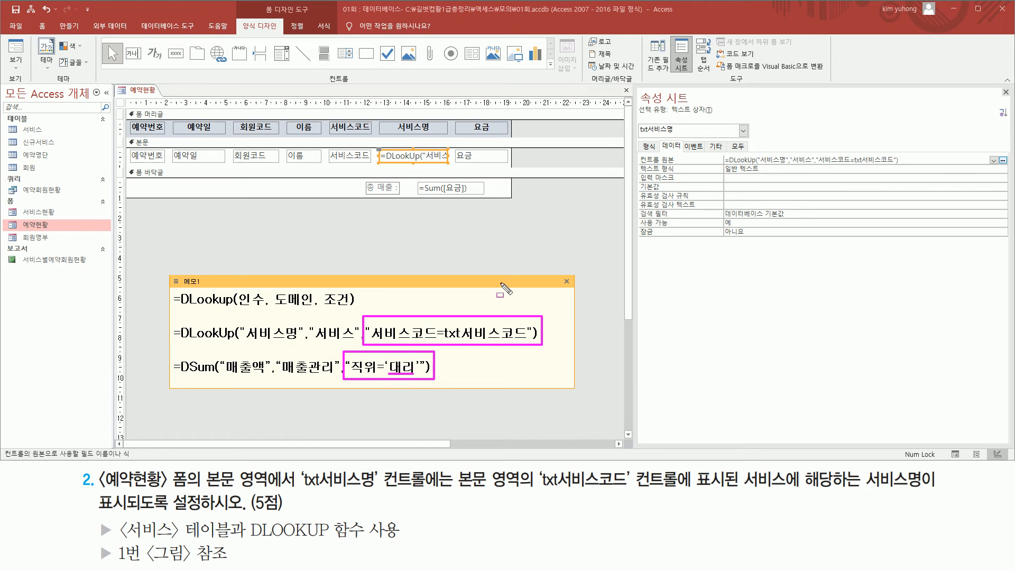
- Check the 서비스명 column in Form View and close the 예약현황 form, saving its design changes
{"action": "left_click", "coordinate": [239, 224]}
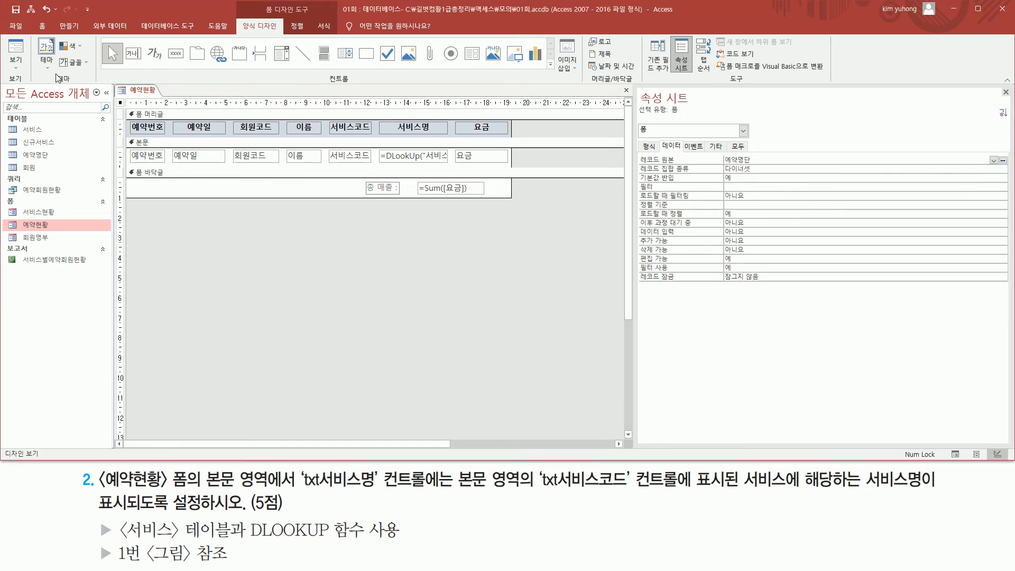
{"action": "left_click", "coordinate": [20, 52]}
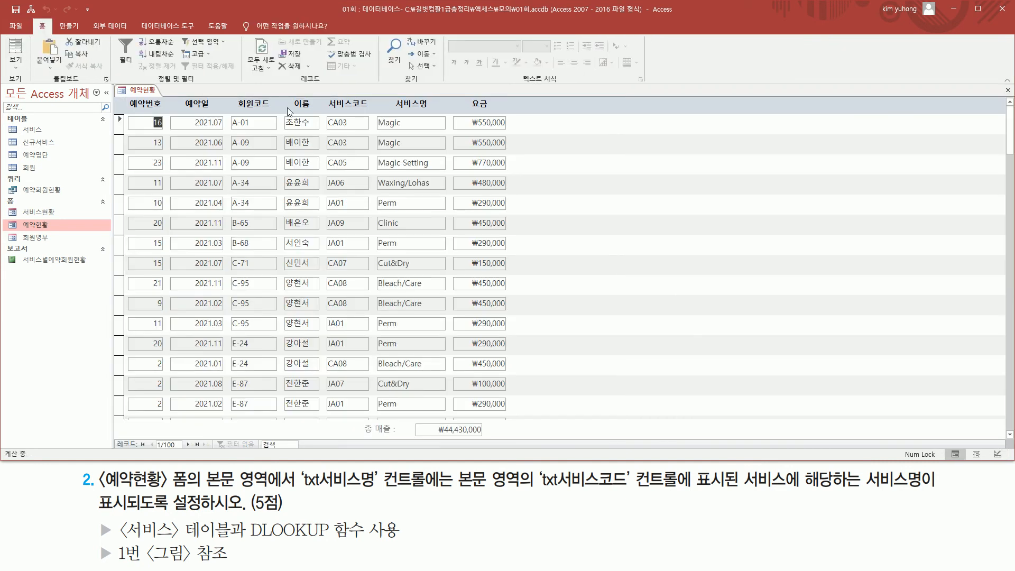
{"action": "mouse_move", "coordinate": [374, 111]}
{"action": "left_mouse_down"}
{"action": "mouse_move", "coordinate": [418, 412]}
{"action": "mouse_move", "coordinate": [439, 412]}
{"action": "left_mouse_up"}
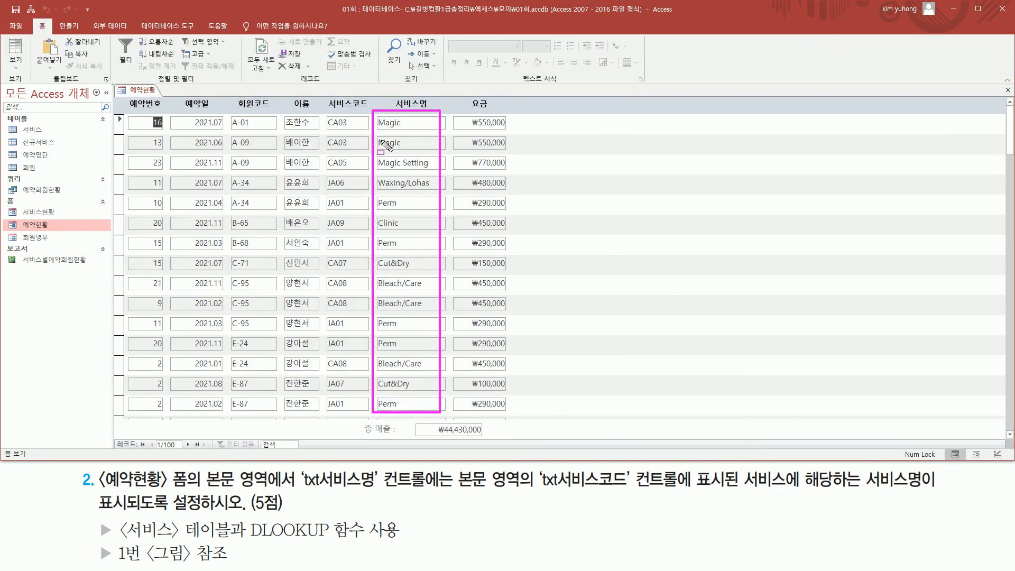
{"action": "mouse_move", "coordinate": [116, 539]}
{"action": "left_mouse_down"}
{"action": "mouse_move", "coordinate": [254, 570]}
{"action": "mouse_move", "coordinate": [244, 566]}
{"action": "left_mouse_up"}
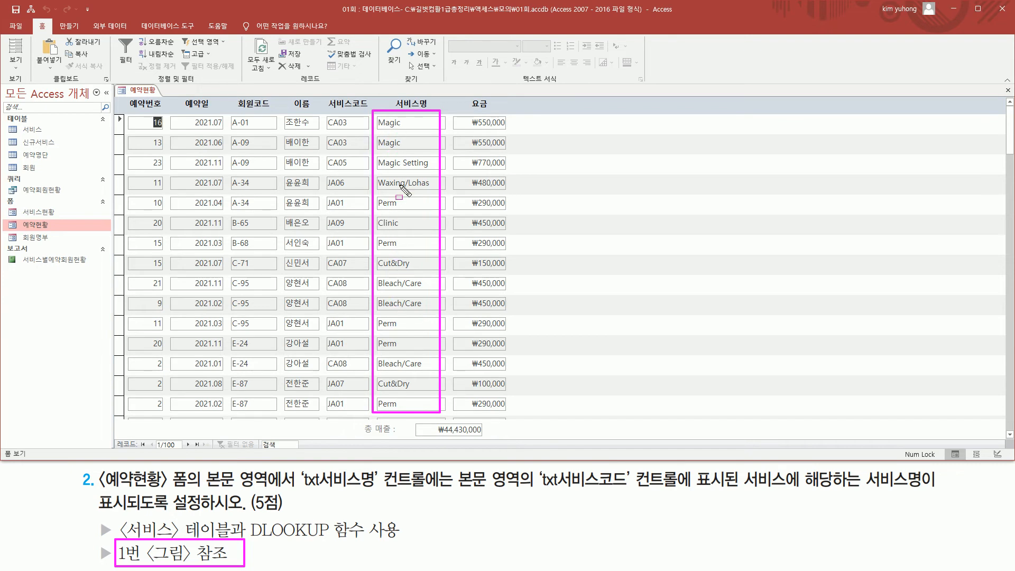
{"action": "key", "text": "Escape"}
{"action": "left_click", "coordinate": [1008, 91]}
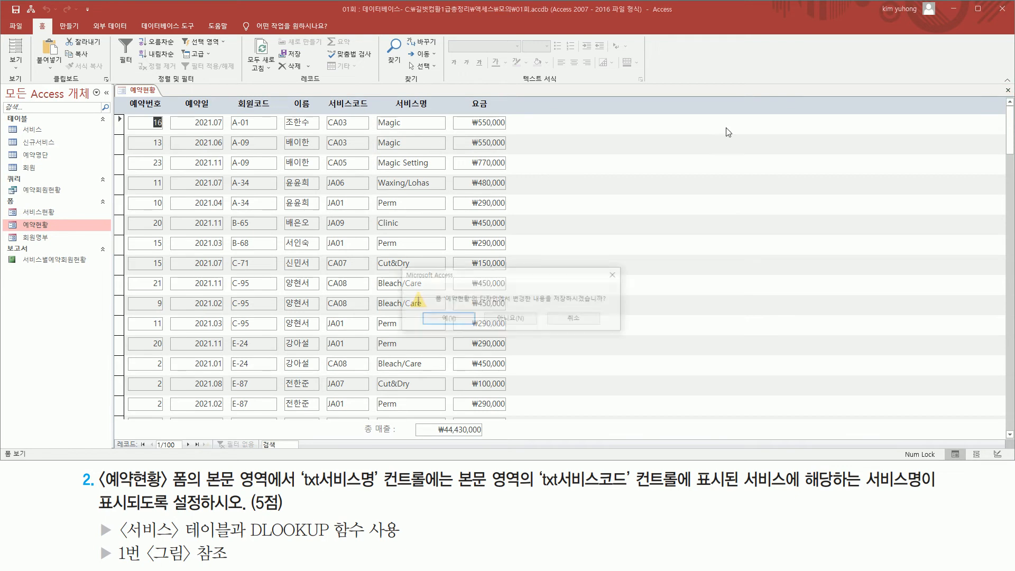
{"action": "left_click", "coordinate": [452, 321]}
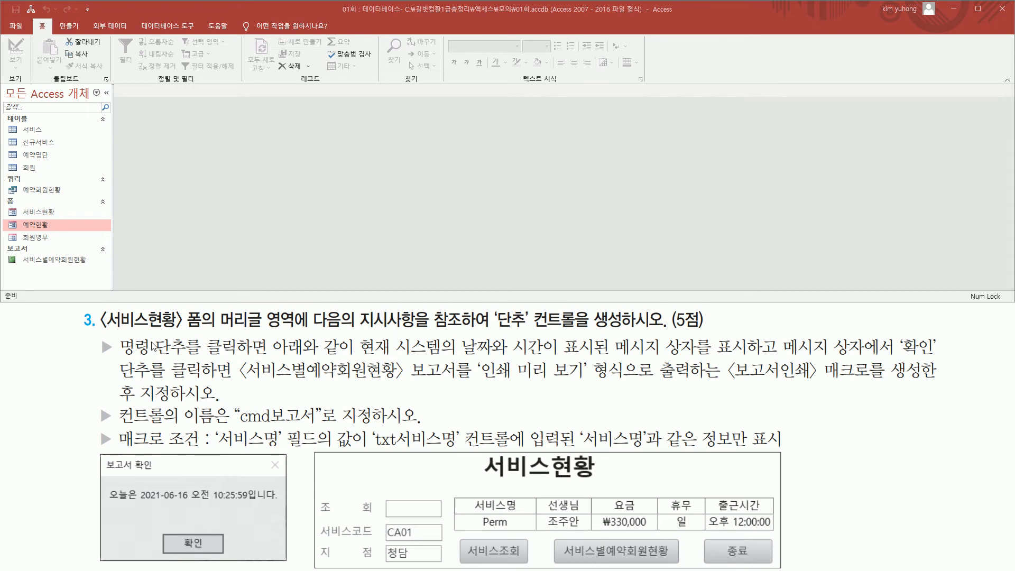
- Open the 서비스현황 form named in the third task in Form View
{"action": "mouse_move", "coordinate": [104, 332]}
{"action": "left_mouse_down"}
{"action": "mouse_move", "coordinate": [187, 344]}
{"action": "mouse_move", "coordinate": [204, 311]}
{"action": "left_mouse_up"}
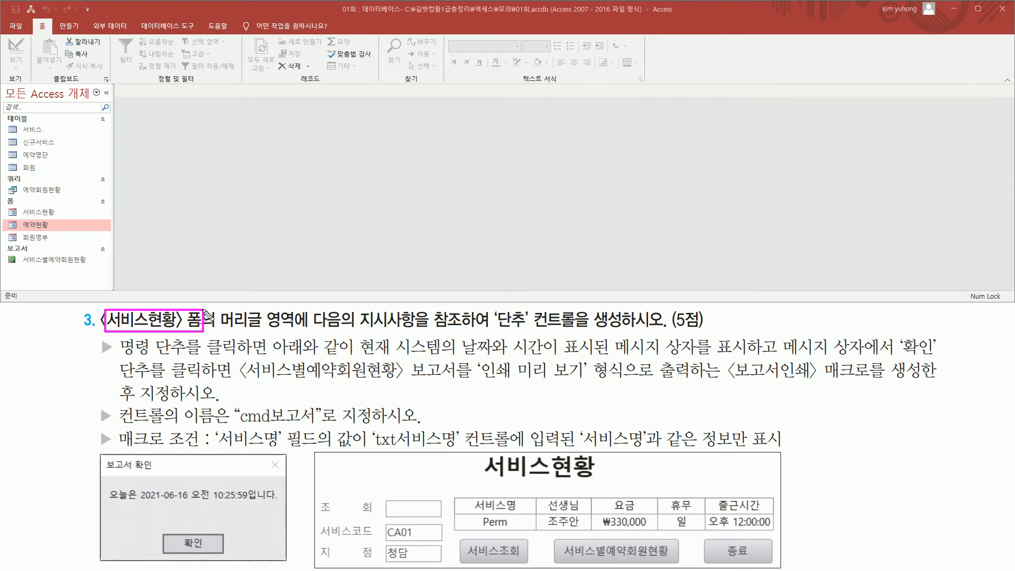
{"action": "left_click_drag", "start_coordinate": [18, 204], "coordinate": [62, 217]}
{"action": "key", "text": "Escape"}
{"action": "double_click", "coordinate": [43, 212]}
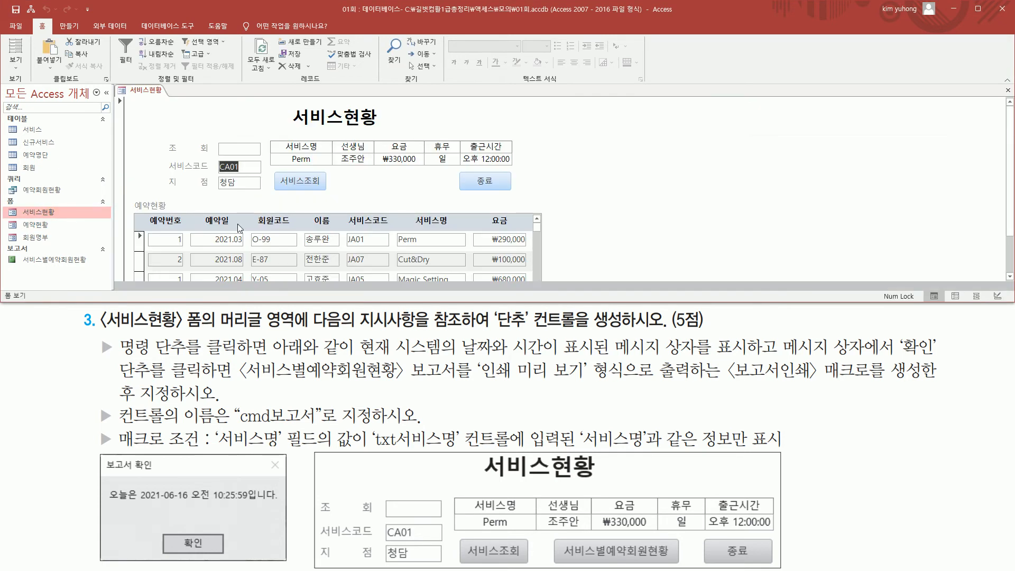
{"action": "scroll", "coordinate": [657, 210], "scroll_direction": "down", "scroll_amount": 3}
{"action": "scroll", "coordinate": [657, 210], "scroll_direction": "up", "scroll_amount": 3}
- Examine task 3's requirements for the 서비스현황 header button: its message box, the 보고서인쇄 macro previewing 서비스별예약회원현황, and the control name
{"action": "left_click_drag", "start_coordinate": [215, 328], "coordinate": [297, 316]}
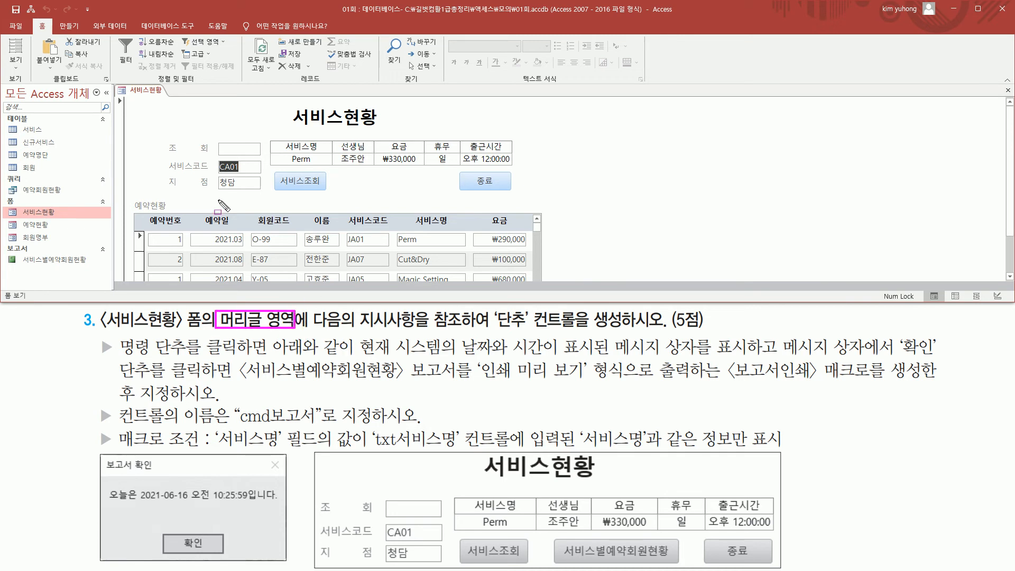
{"action": "left_click_drag", "start_coordinate": [138, 135], "coordinate": [532, 198]}
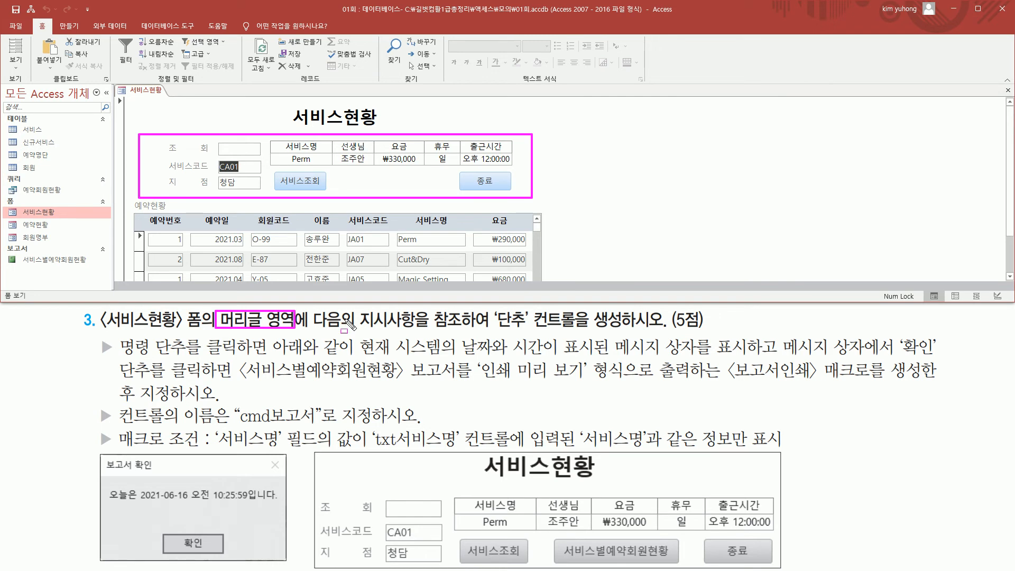
{"action": "mouse_move", "coordinate": [490, 305]}
{"action": "left_mouse_down"}
{"action": "mouse_move", "coordinate": [545, 337]}
{"action": "mouse_move", "coordinate": [634, 328]}
{"action": "left_mouse_up"}
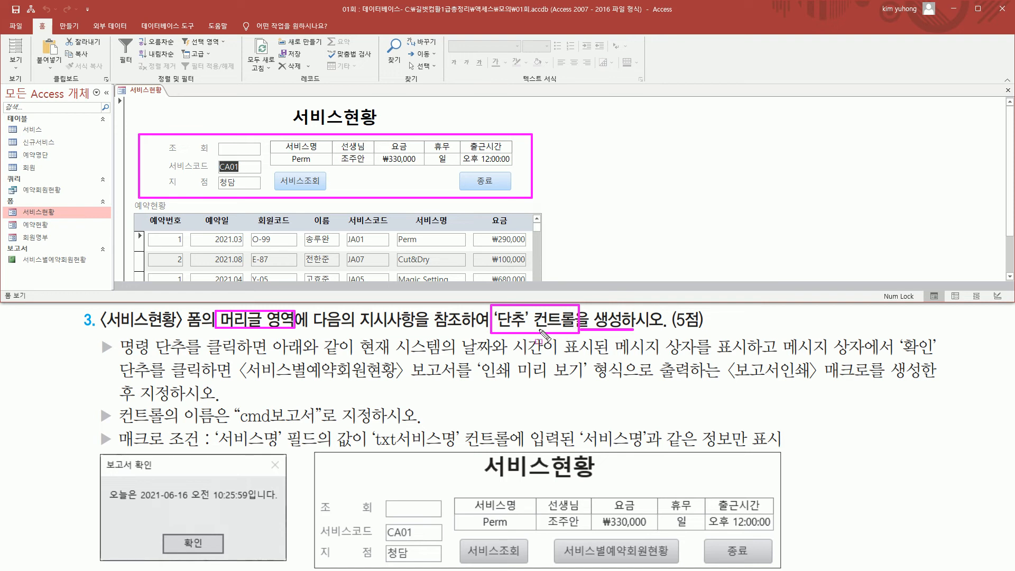
{"action": "mouse_move", "coordinate": [120, 356]}
{"action": "left_mouse_down"}
{"action": "mouse_move", "coordinate": [269, 359]}
{"action": "mouse_move", "coordinate": [269, 339]}
{"action": "mouse_move", "coordinate": [347, 358]}
{"action": "mouse_move", "coordinate": [755, 357]}
{"action": "left_mouse_up"}
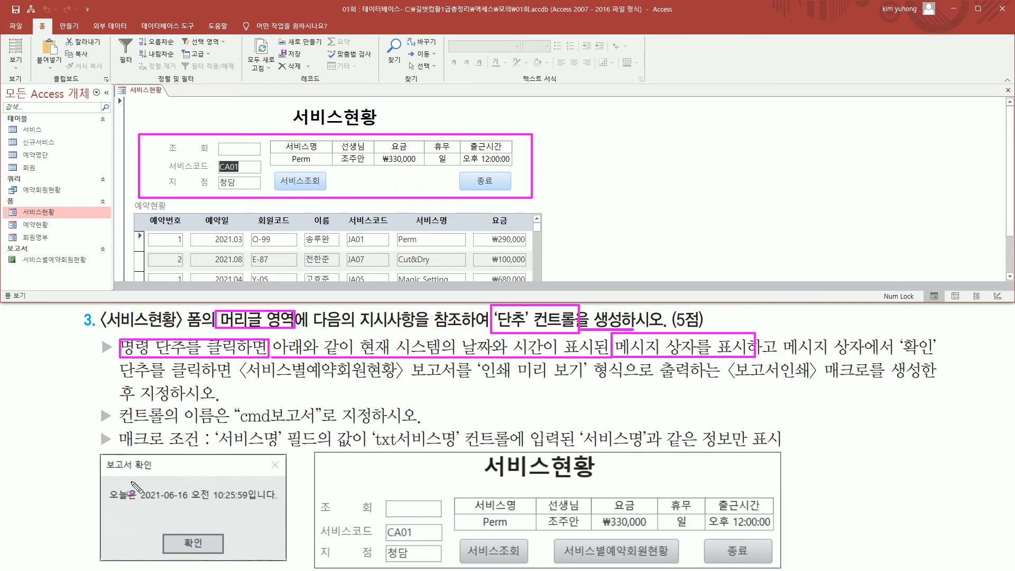
{"action": "left_click_drag", "start_coordinate": [98, 452], "coordinate": [287, 561]}
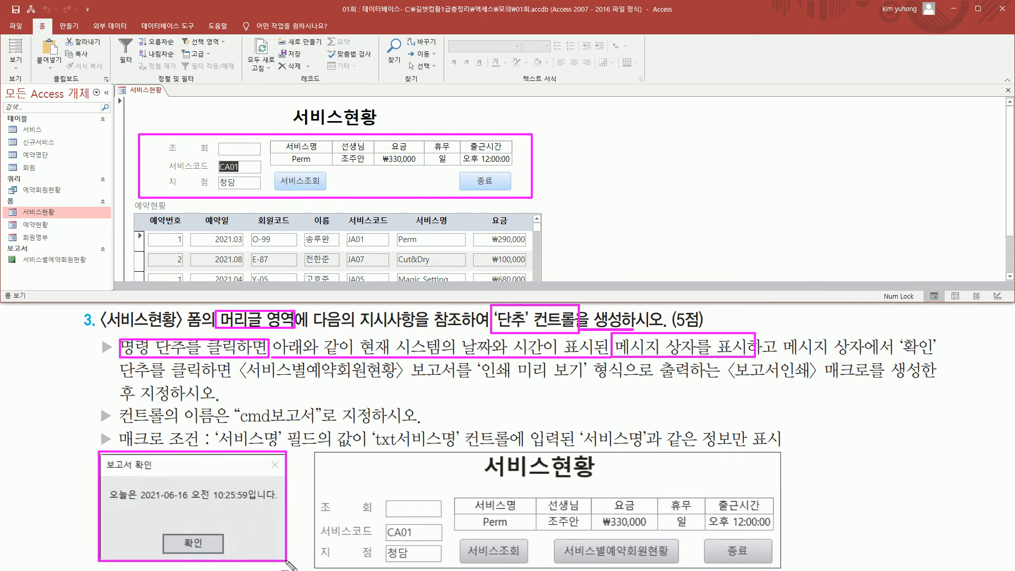
{"action": "left_click_drag", "start_coordinate": [899, 355], "coordinate": [933, 354]}
{"action": "left_click_drag", "start_coordinate": [116, 378], "coordinate": [230, 378]}
{"action": "mouse_move", "coordinate": [166, 532]}
{"action": "left_mouse_down"}
{"action": "mouse_move", "coordinate": [178, 548]}
{"action": "mouse_move", "coordinate": [219, 555]}
{"action": "left_mouse_up"}
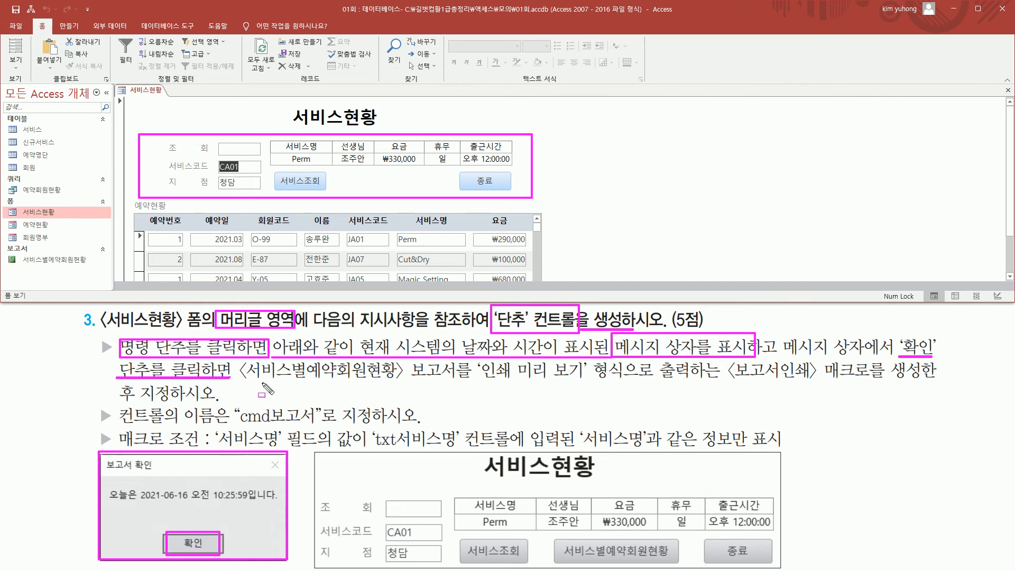
{"action": "mouse_move", "coordinate": [243, 378]}
{"action": "left_mouse_down"}
{"action": "mouse_move", "coordinate": [873, 381]}
{"action": "mouse_move", "coordinate": [935, 365]}
{"action": "left_mouse_up"}
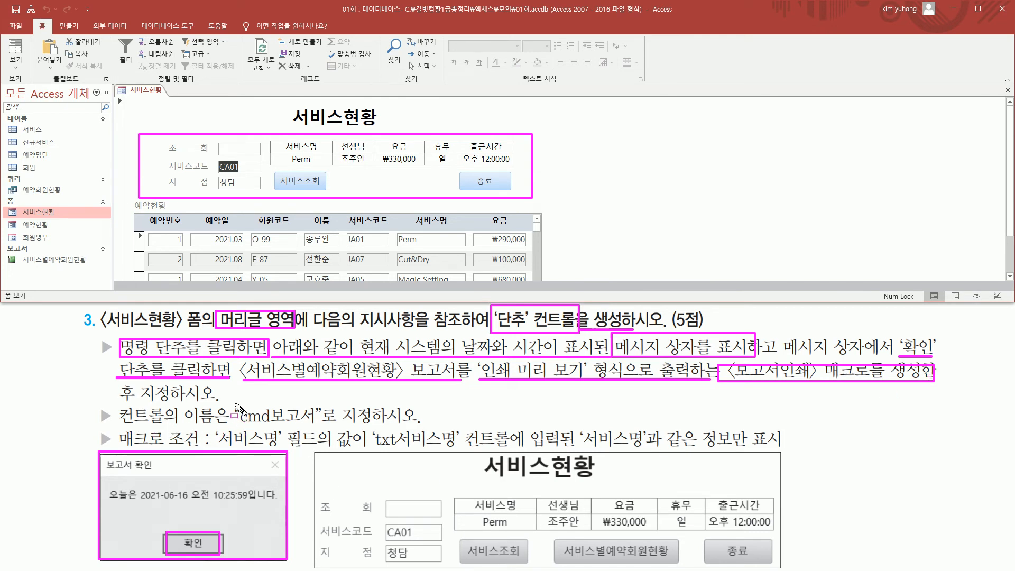
{"action": "left_click_drag", "start_coordinate": [231, 403], "coordinate": [321, 425]}
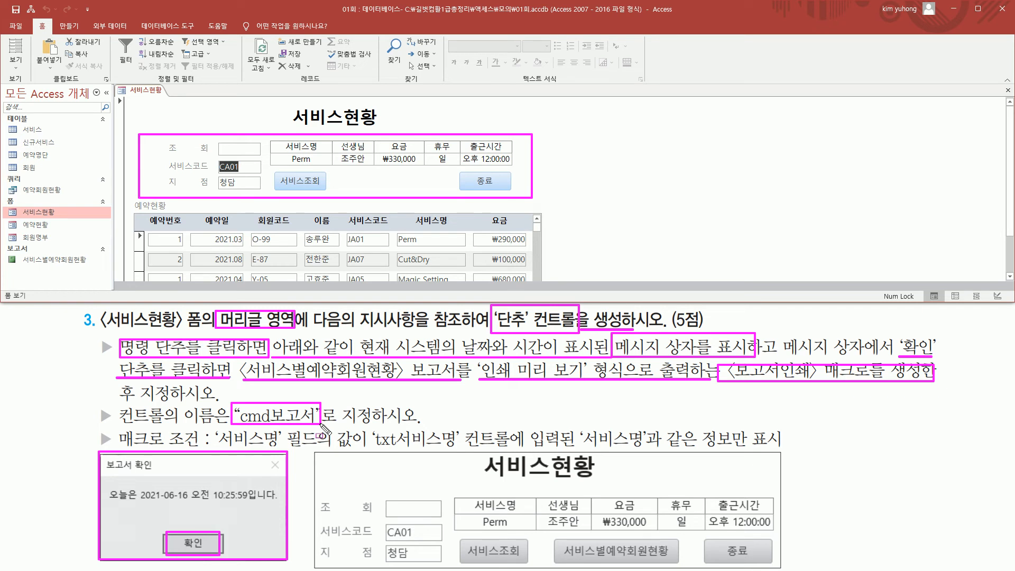
{"action": "key", "text": "Escape"}
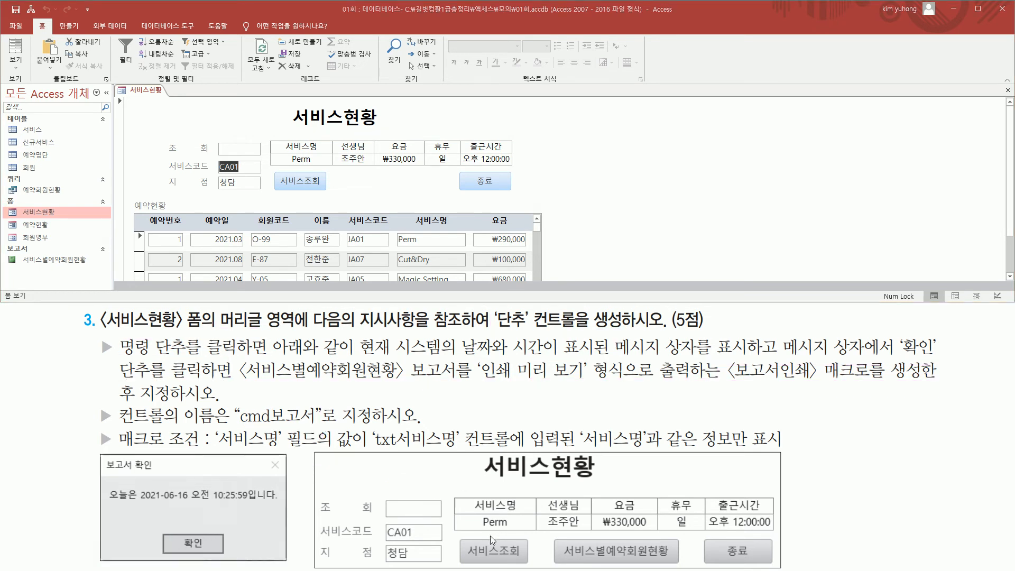
- Compare the sample layout's three buttons with the 서비스현황 form to locate where the 서비스별예약회원현황 button belongs
{"action": "left_click_drag", "start_coordinate": [458, 536], "coordinate": [476, 560]}
{"action": "mouse_move", "coordinate": [556, 535]}
{"action": "left_mouse_down"}
{"action": "mouse_move", "coordinate": [575, 569]}
{"action": "mouse_move", "coordinate": [683, 569]}
{"action": "left_mouse_up"}
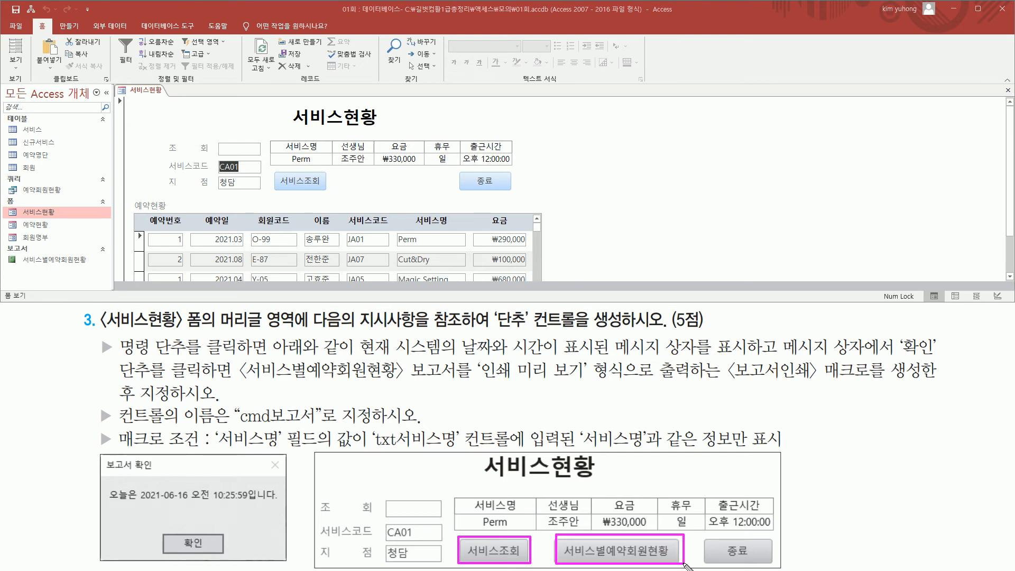
{"action": "left_click_drag", "start_coordinate": [704, 536], "coordinate": [778, 567]}
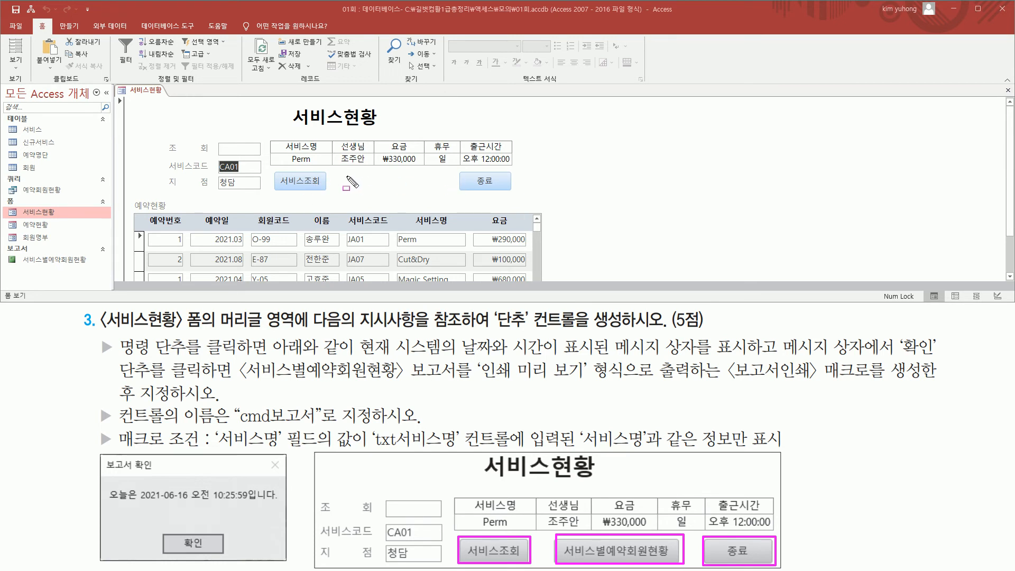
{"action": "left_click_drag", "start_coordinate": [345, 172], "coordinate": [447, 191]}
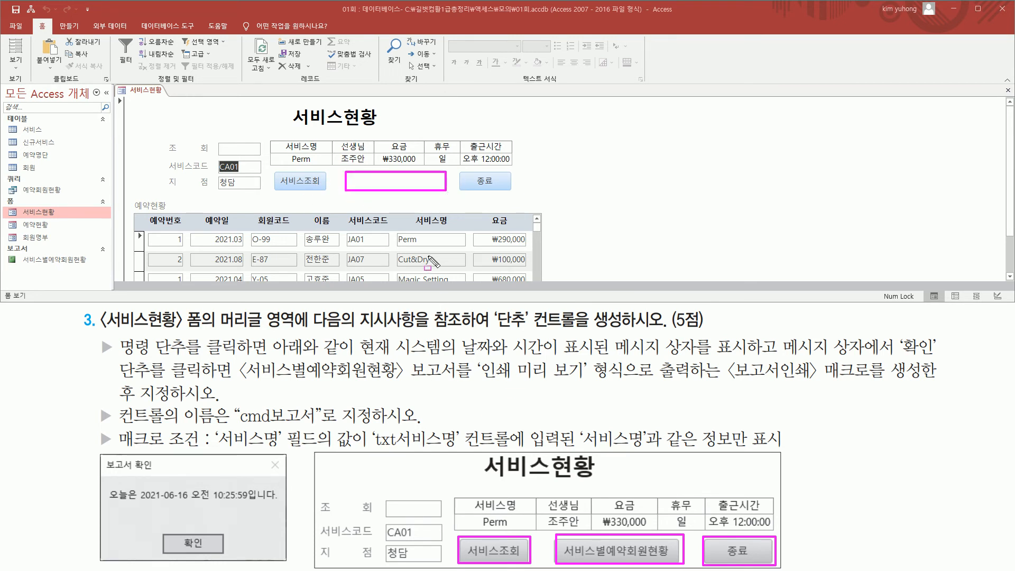
{"action": "left_click_drag", "start_coordinate": [492, 305], "coordinate": [632, 333]}
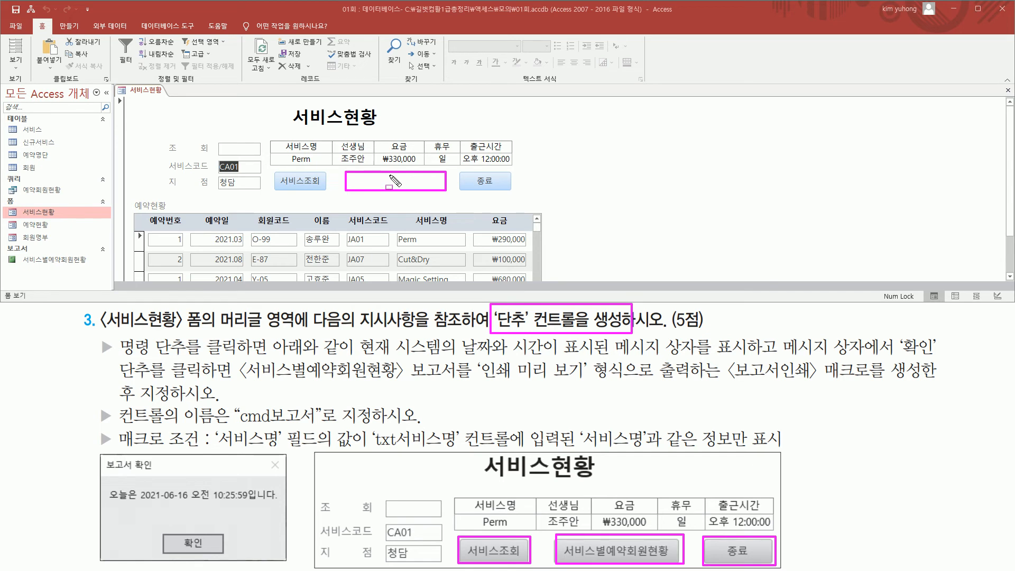
{"action": "key", "text": "e"}
{"action": "left_click_drag", "start_coordinate": [554, 537], "coordinate": [678, 561]}
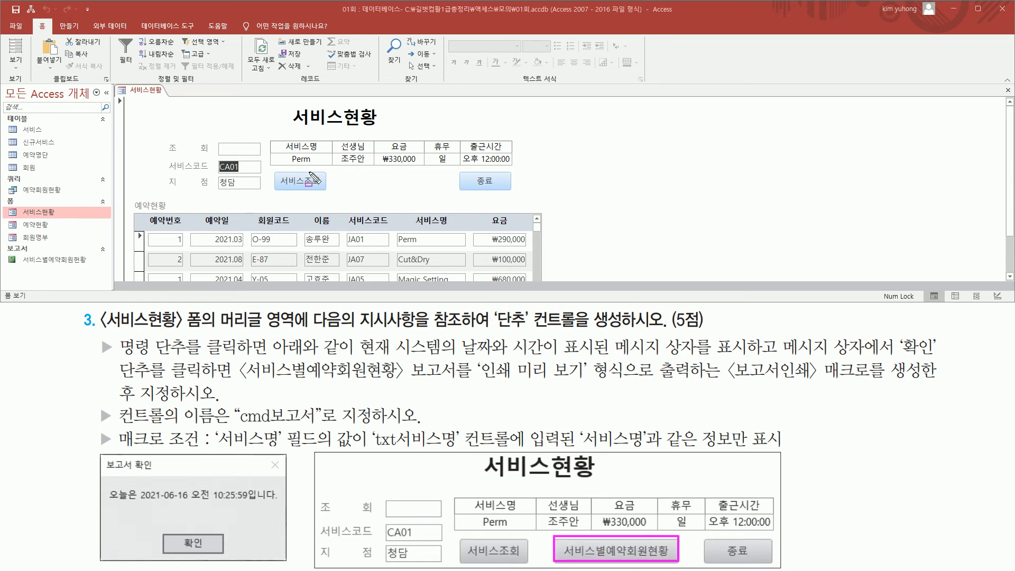
{"action": "left_click_drag", "start_coordinate": [344, 170], "coordinate": [439, 193]}
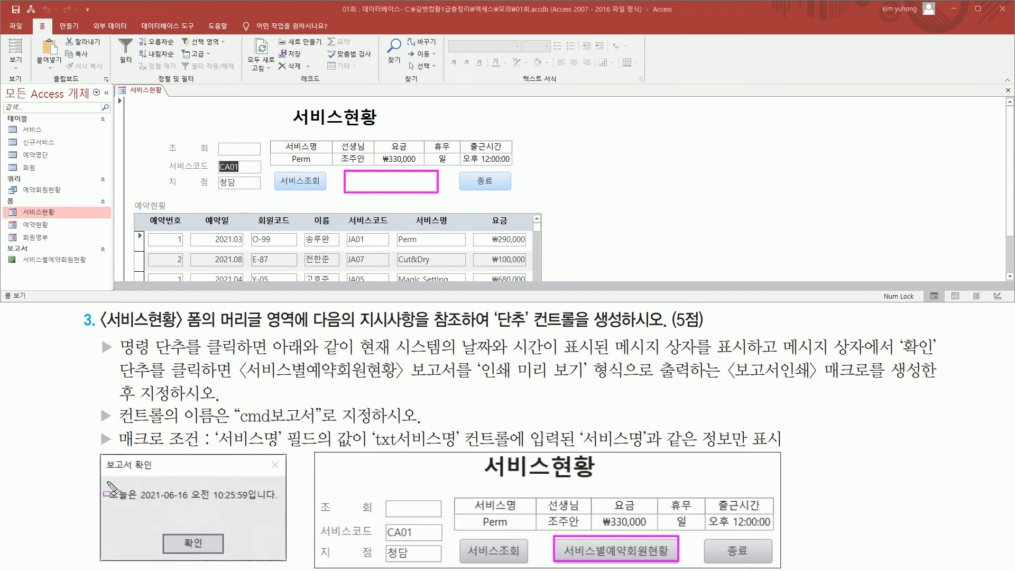
- Review the sample message box, the report's print preview requirement, and the macro condition matching 서비스명 to txt서비스명
{"action": "mouse_move", "coordinate": [100, 450]}
{"action": "left_mouse_down"}
{"action": "mouse_move", "coordinate": [114, 523]}
{"action": "mouse_move", "coordinate": [288, 563]}
{"action": "left_mouse_up"}
{"action": "left_click_drag", "start_coordinate": [168, 533], "coordinate": [218, 554]}
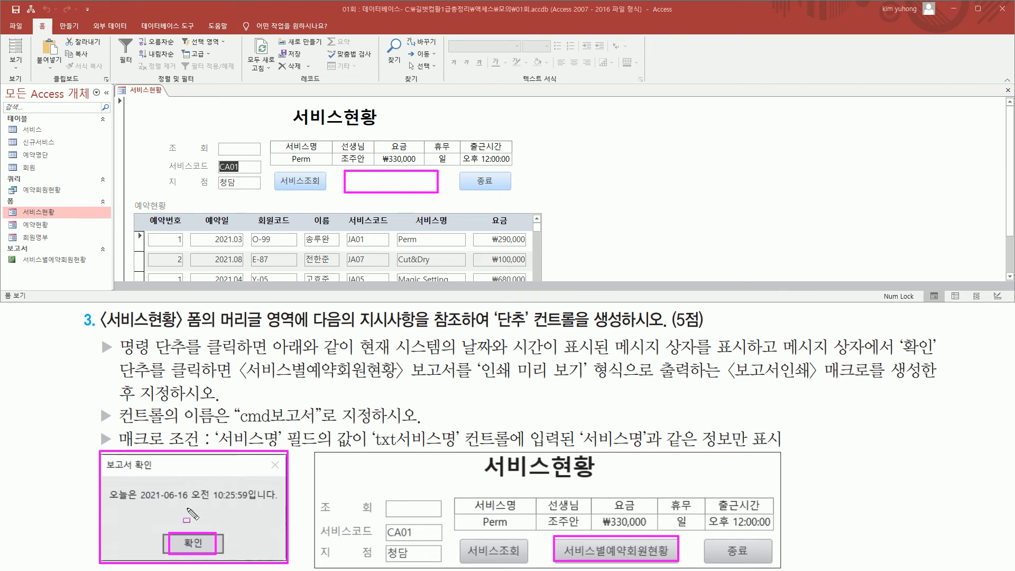
{"action": "left_click_drag", "start_coordinate": [893, 356], "coordinate": [915, 356]}
{"action": "mouse_move", "coordinate": [114, 380]}
{"action": "left_mouse_down"}
{"action": "mouse_move", "coordinate": [388, 394]}
{"action": "mouse_move", "coordinate": [400, 384]}
{"action": "mouse_move", "coordinate": [478, 380]}
{"action": "mouse_move", "coordinate": [630, 381]}
{"action": "left_mouse_up"}
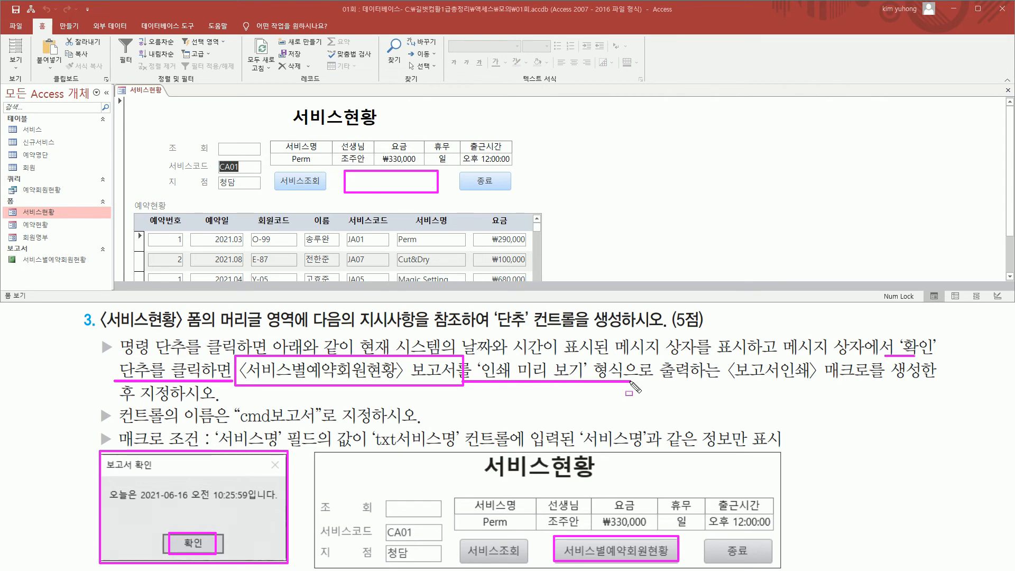
{"action": "mouse_move", "coordinate": [724, 357]}
{"action": "left_mouse_down"}
{"action": "mouse_move", "coordinate": [820, 383]}
{"action": "mouse_move", "coordinate": [926, 385]}
{"action": "left_mouse_up"}
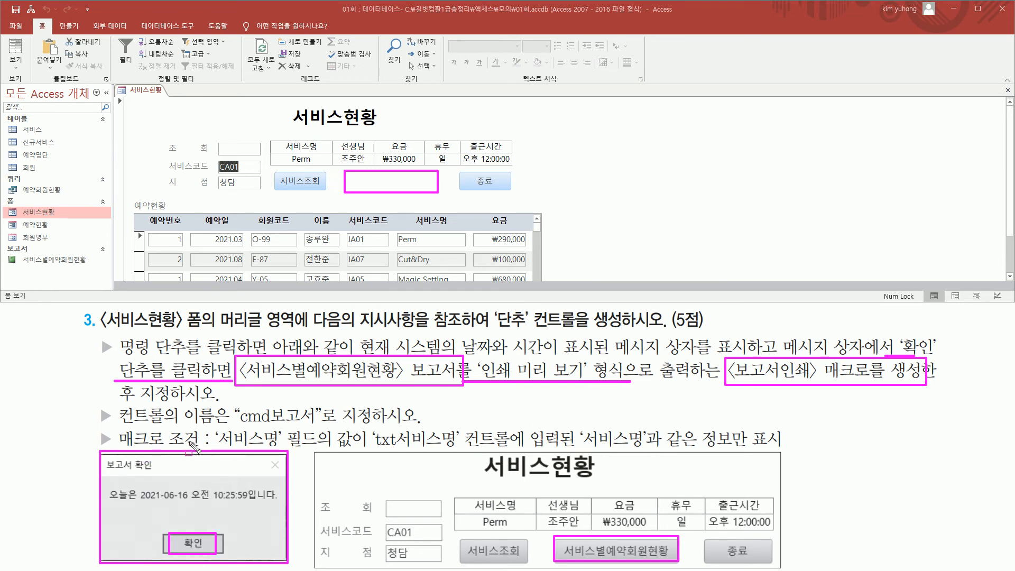
{"action": "mouse_move", "coordinate": [210, 448]}
{"action": "left_mouse_down"}
{"action": "mouse_move", "coordinate": [333, 450]}
{"action": "mouse_move", "coordinate": [365, 436]}
{"action": "mouse_move", "coordinate": [461, 446]}
{"action": "left_mouse_up"}
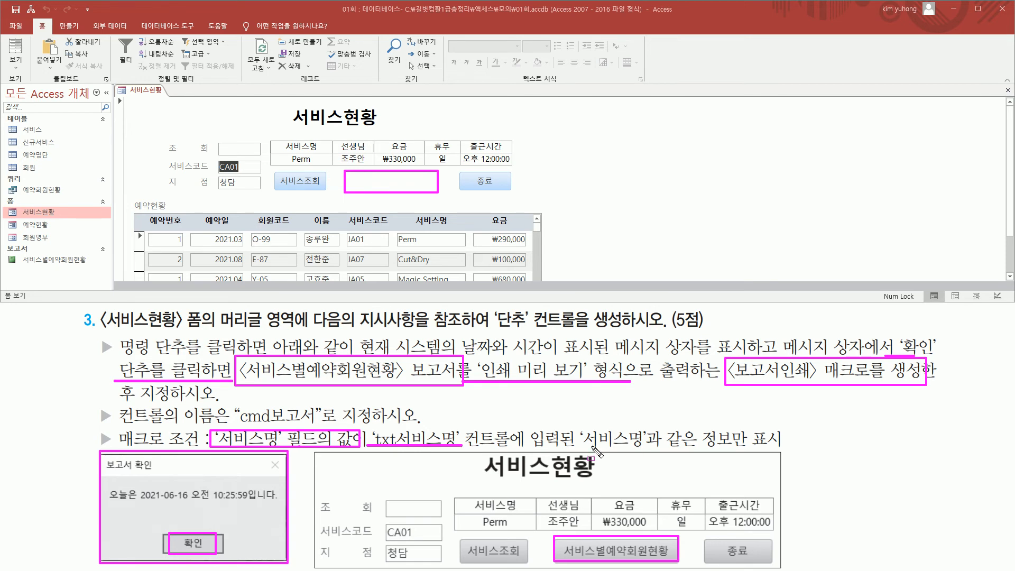
{"action": "left_click_drag", "start_coordinate": [581, 447], "coordinate": [788, 446]}
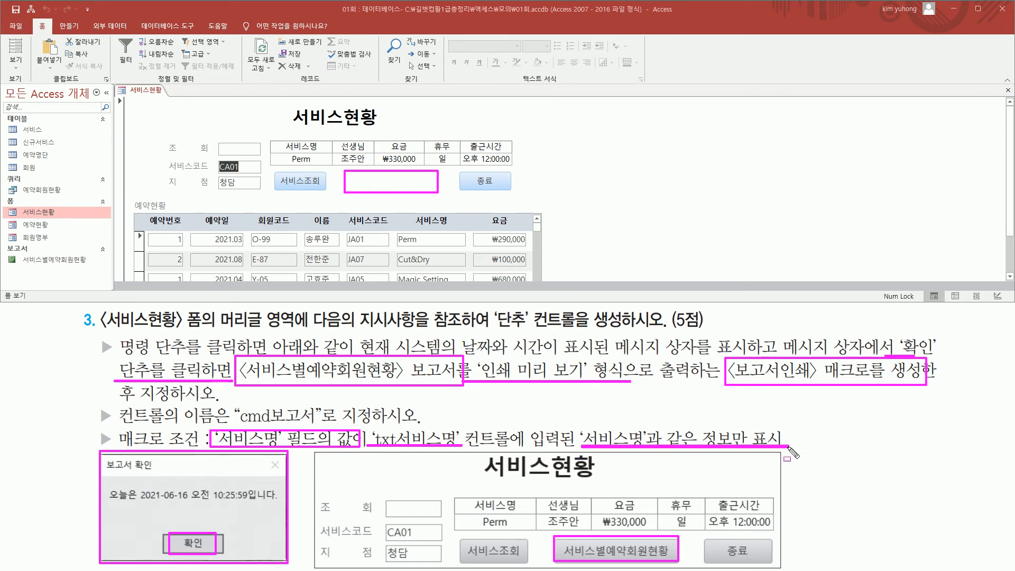
{"action": "left_click_drag", "start_coordinate": [281, 151], "coordinate": [324, 165]}
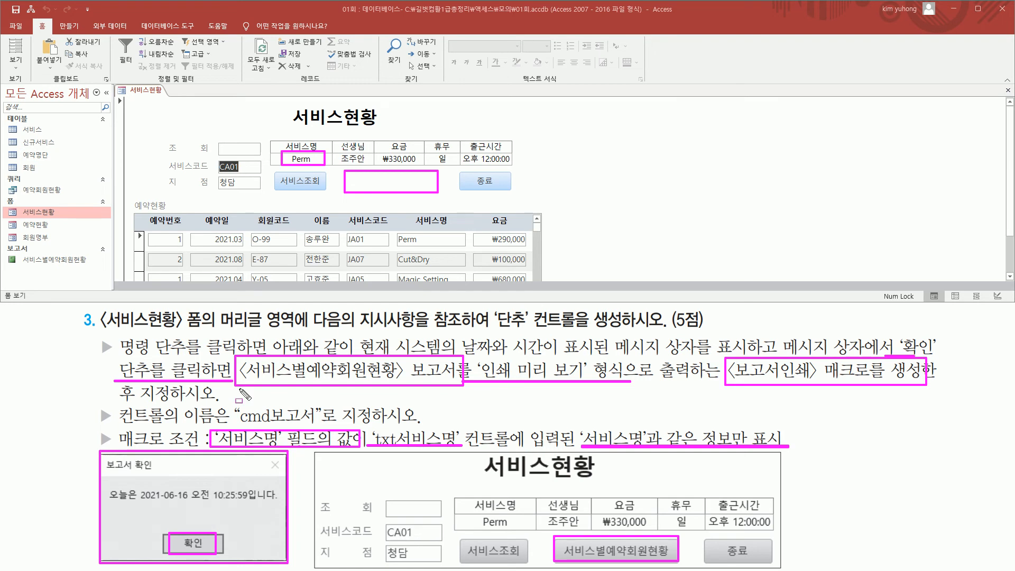
{"action": "key", "text": "Escape"}
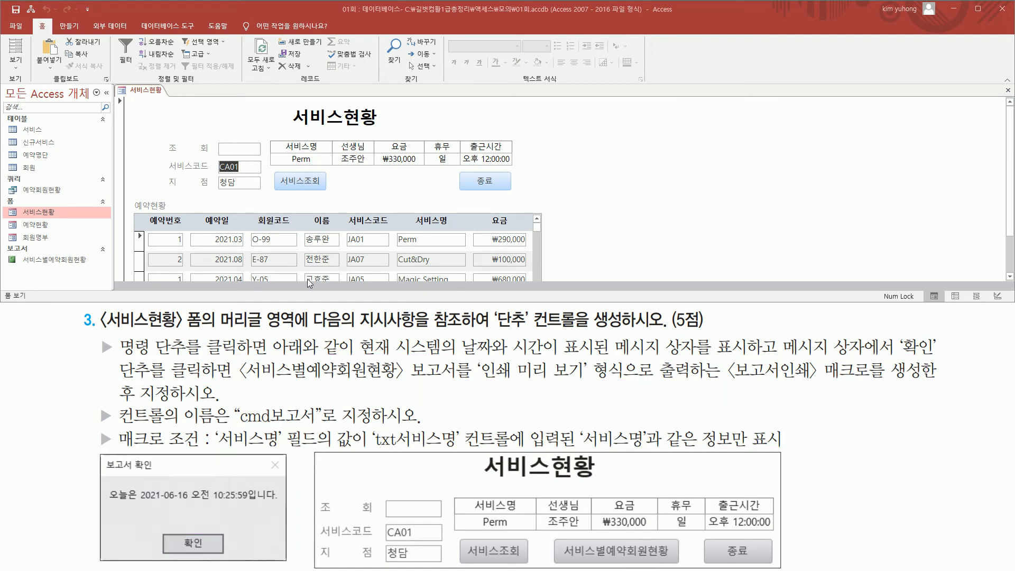
- Switch the 서비스현황 form to Design View and create a new macro
{"action": "right_click", "coordinate": [153, 103]}
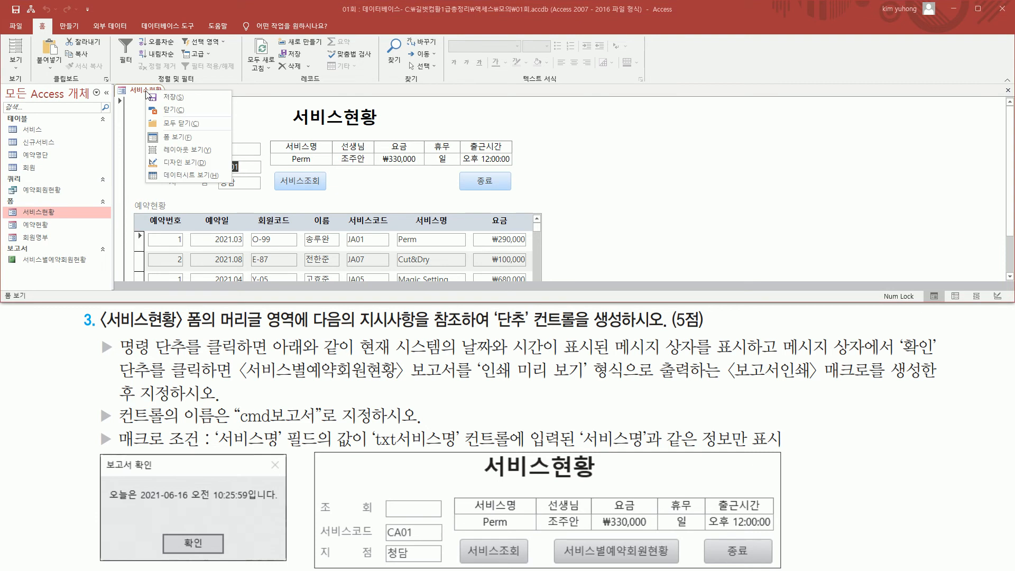
{"action": "left_click", "coordinate": [201, 170]}
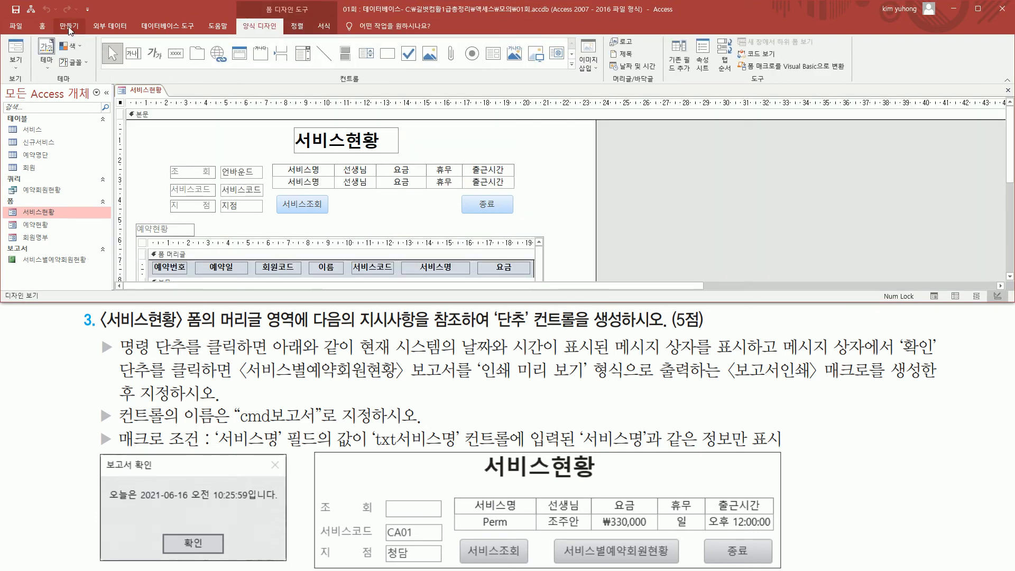
{"action": "left_click", "coordinate": [69, 27]}
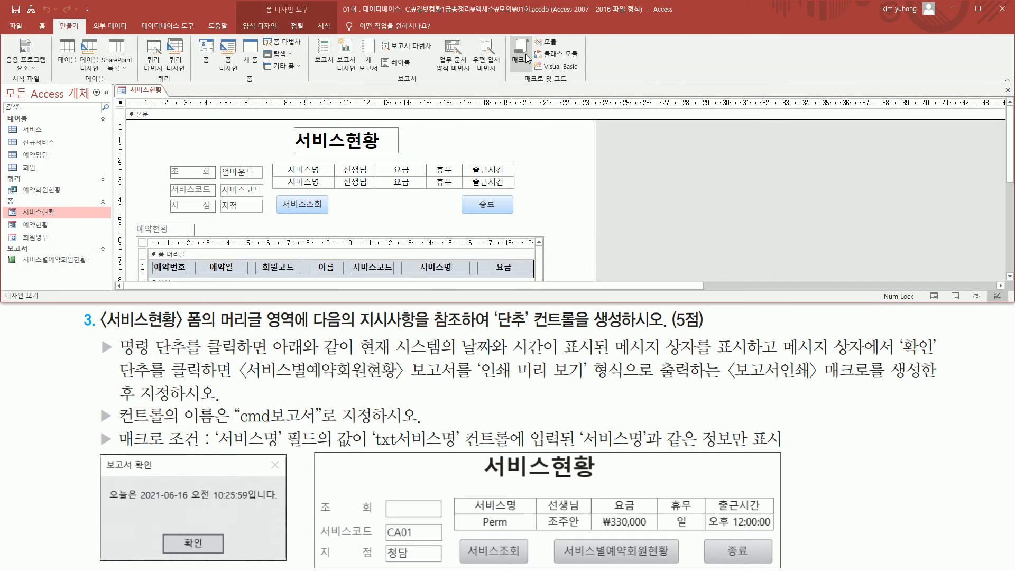
{"action": "left_click", "coordinate": [523, 55]}
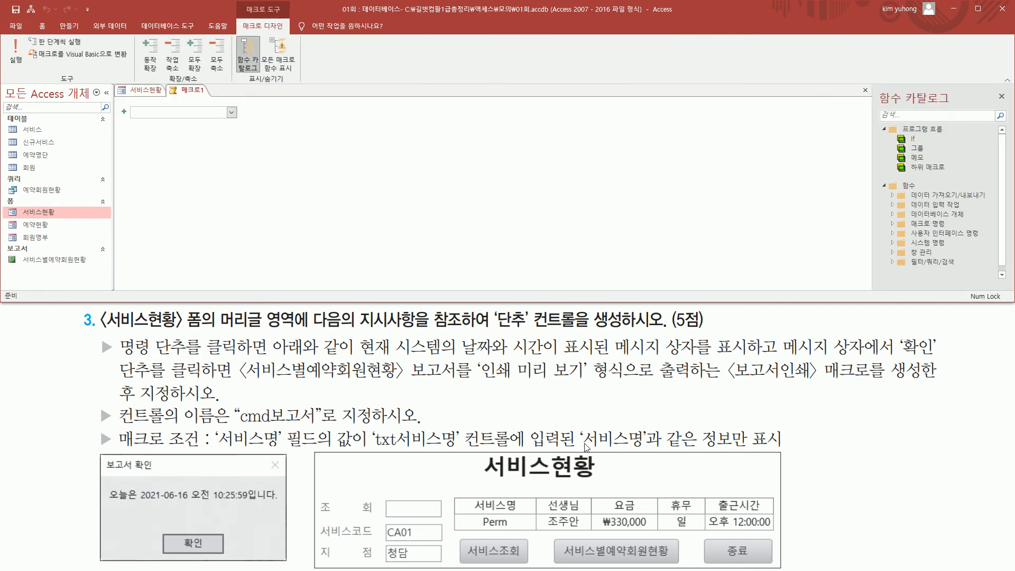
- Check the required button behaviour in the task and add a MessageBox action to the new macro
{"action": "mouse_move", "coordinate": [551, 541]}
{"action": "left_mouse_down"}
{"action": "mouse_move", "coordinate": [614, 565]}
{"action": "mouse_move", "coordinate": [683, 566]}
{"action": "left_mouse_up"}
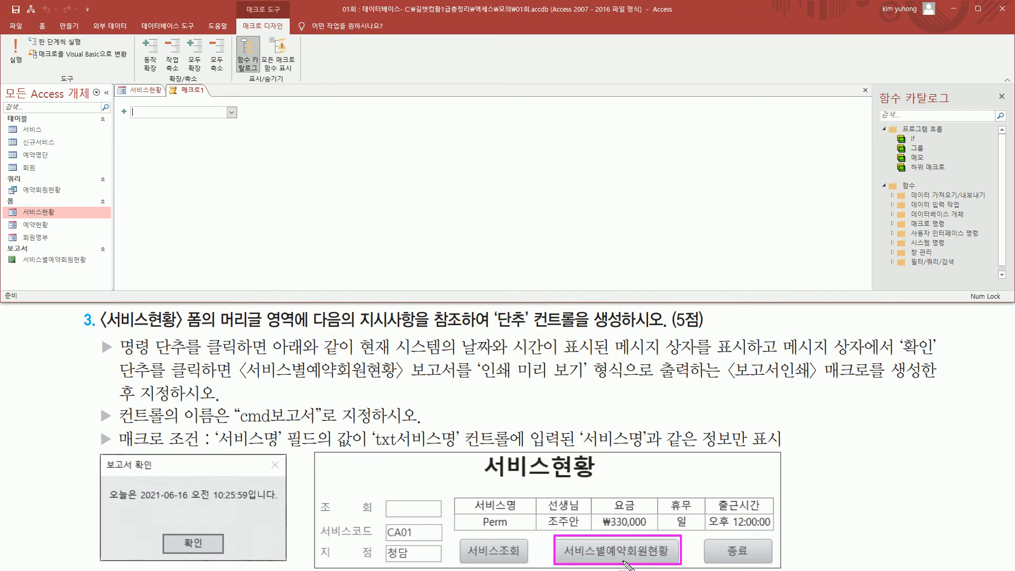
{"action": "left_click_drag", "start_coordinate": [727, 381], "coordinate": [928, 382]}
{"action": "left_click_drag", "start_coordinate": [139, 380], "coordinate": [229, 403]}
{"action": "mouse_move", "coordinate": [562, 537]}
{"action": "left_mouse_down"}
{"action": "mouse_move", "coordinate": [571, 562]}
{"action": "mouse_move", "coordinate": [677, 563]}
{"action": "left_mouse_up"}
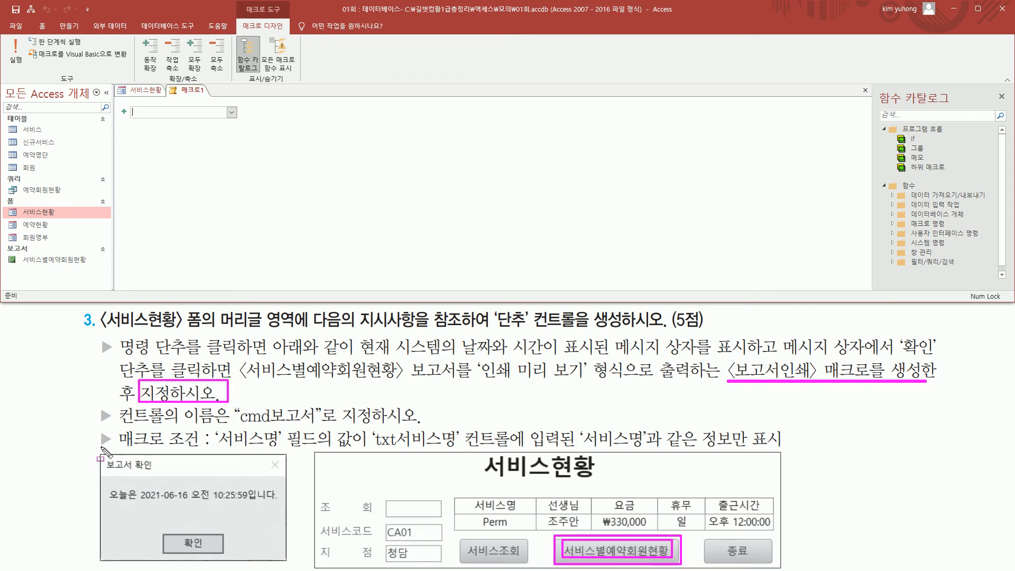
{"action": "left_click_drag", "start_coordinate": [98, 451], "coordinate": [287, 562]}
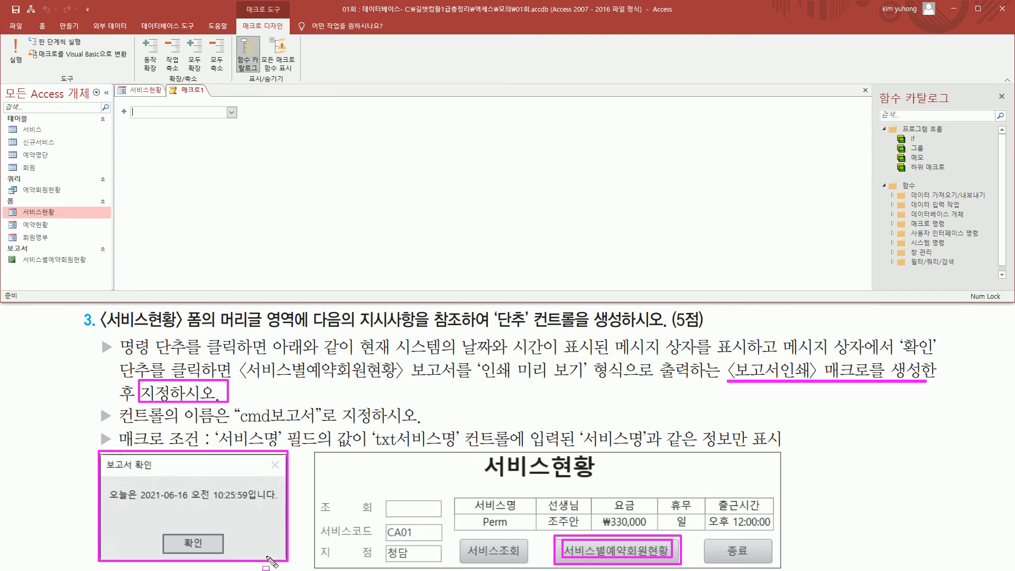
{"action": "key", "text": "Escape"}
{"action": "left_click", "coordinate": [232, 112]}
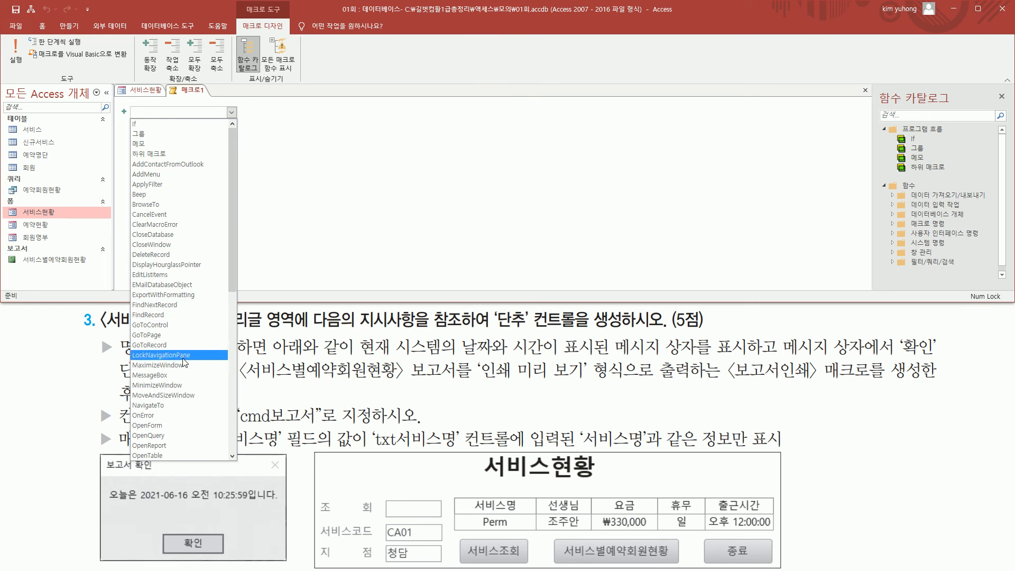
{"action": "left_click", "coordinate": [181, 377]}
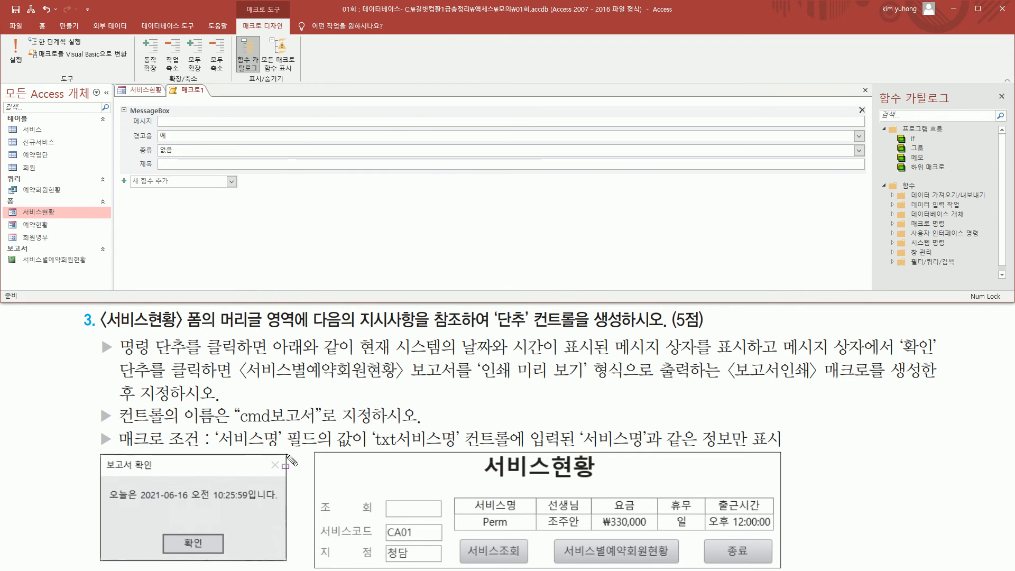
- Enter =now() as the MessageBox message for the current system date and time
{"action": "left_click_drag", "start_coordinate": [359, 354], "coordinate": [745, 356]}
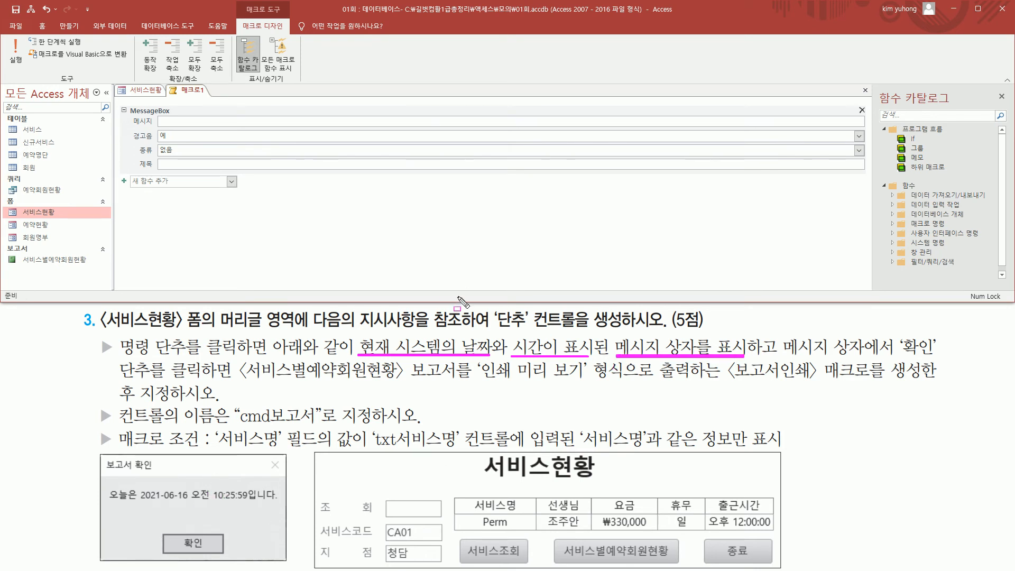
{"action": "key", "text": "Escape"}
{"action": "left_click", "coordinate": [209, 123]}
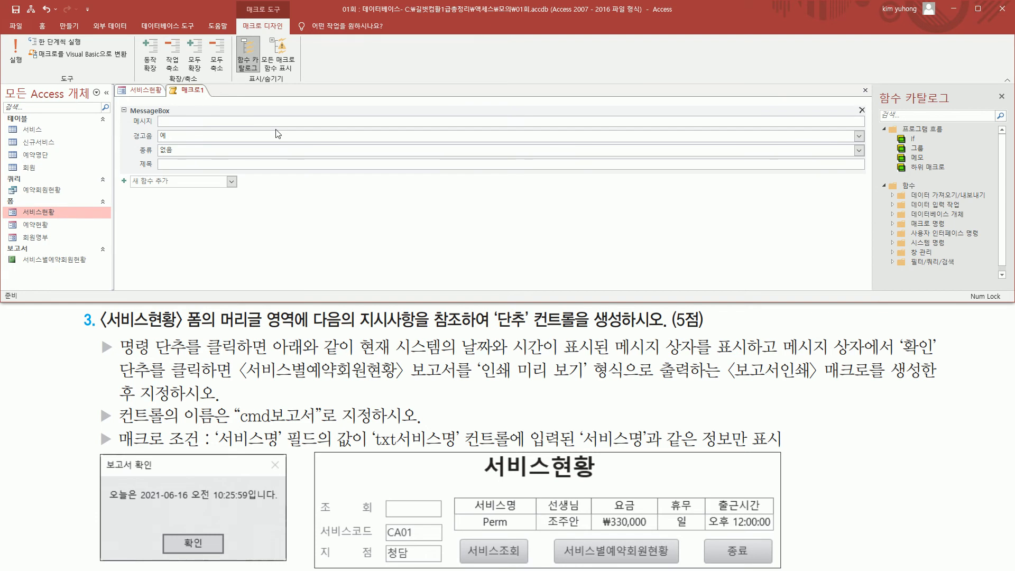
{"action": "type", "text": "=now("}
- Add the sample's surrounding text to the message expression, giving ="오늘은 " & now() & "입니다."
{"action": "left_click_drag", "start_coordinate": [106, 501], "coordinate": [137, 502]}
{"action": "left_click_drag", "start_coordinate": [248, 503], "coordinate": [280, 504]}
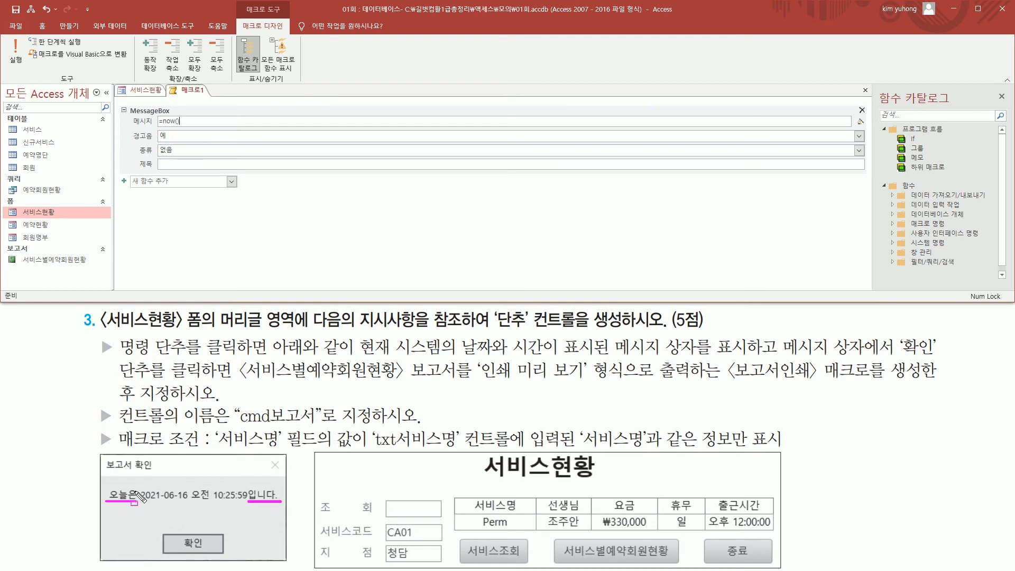
{"action": "left_click_drag", "start_coordinate": [138, 488], "coordinate": [139, 505]}
{"action": "key", "text": "Escape"}
{"action": "left_click", "coordinate": [229, 122]}
{"action": "type", "text": "\"오늘은 \" &"}
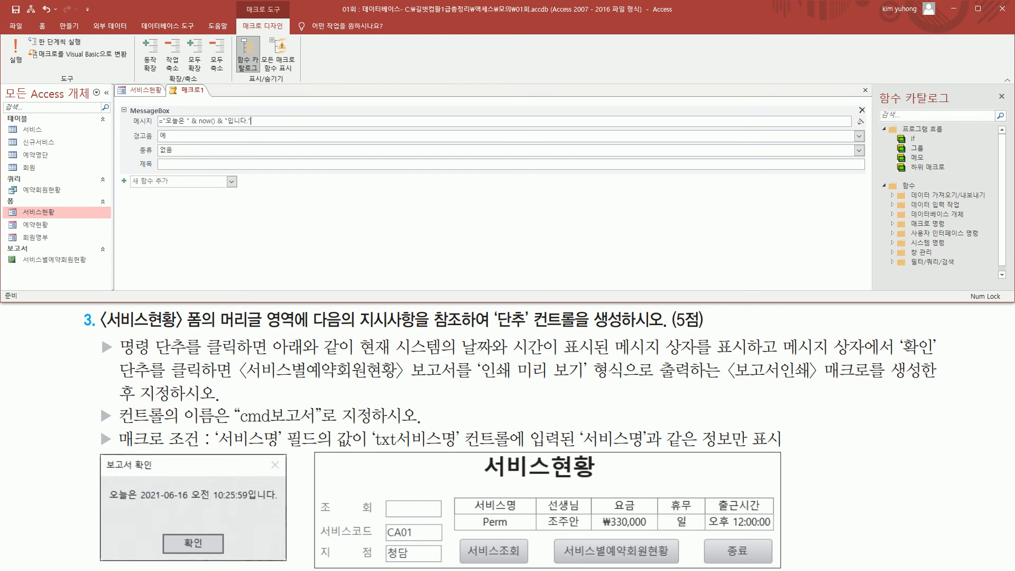
- Compare the message expression with the sample message box and set the MessageBox title to 보고서 확인
{"action": "left_click_drag", "start_coordinate": [105, 504], "coordinate": [276, 503]}
{"action": "left_click_drag", "start_coordinate": [126, 115], "coordinate": [281, 126]}
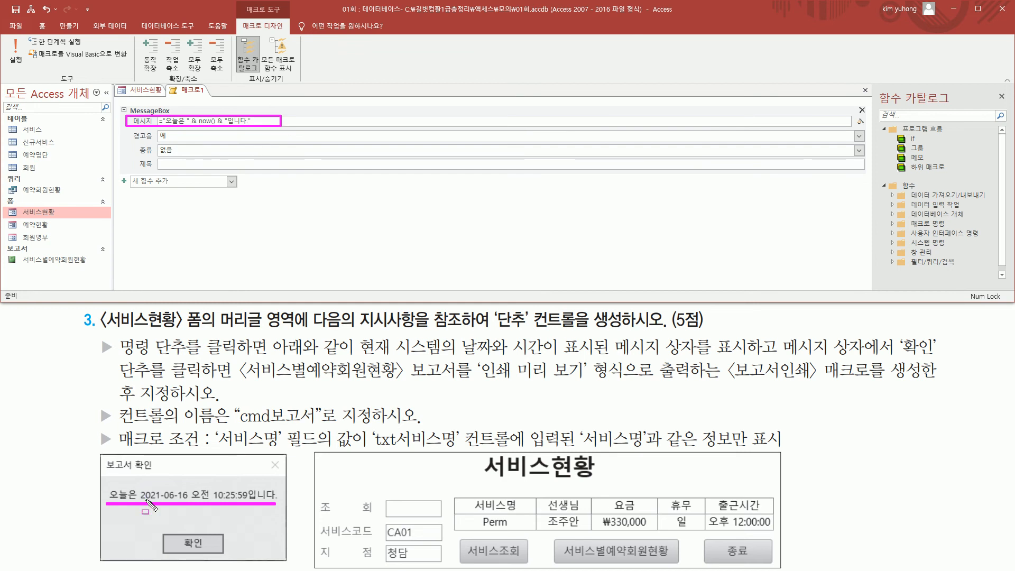
{"action": "left_click_drag", "start_coordinate": [163, 529], "coordinate": [222, 555]}
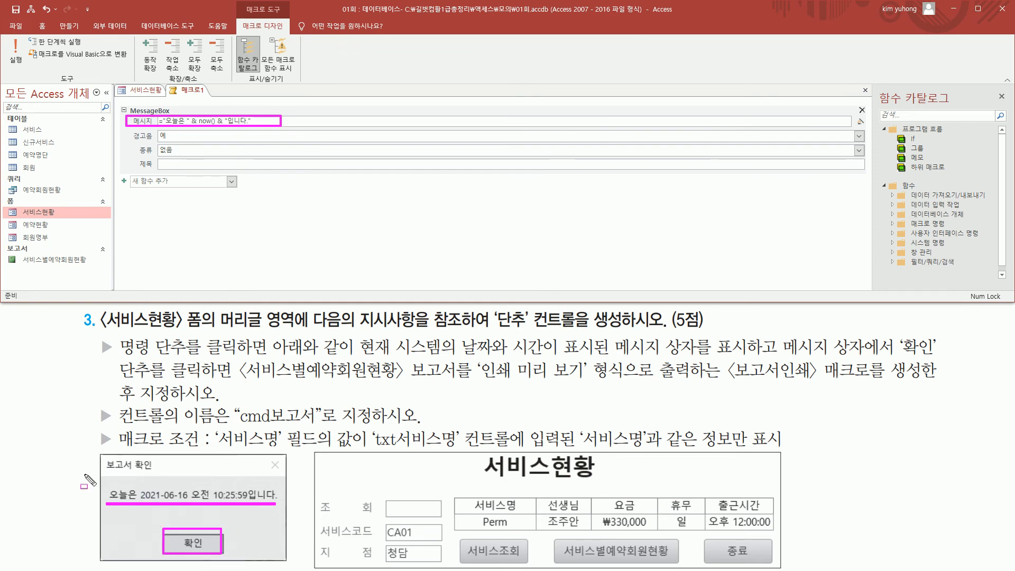
{"action": "mouse_move", "coordinate": [103, 455]}
{"action": "left_mouse_down"}
{"action": "mouse_move", "coordinate": [165, 488]}
{"action": "mouse_move", "coordinate": [157, 479]}
{"action": "left_mouse_up"}
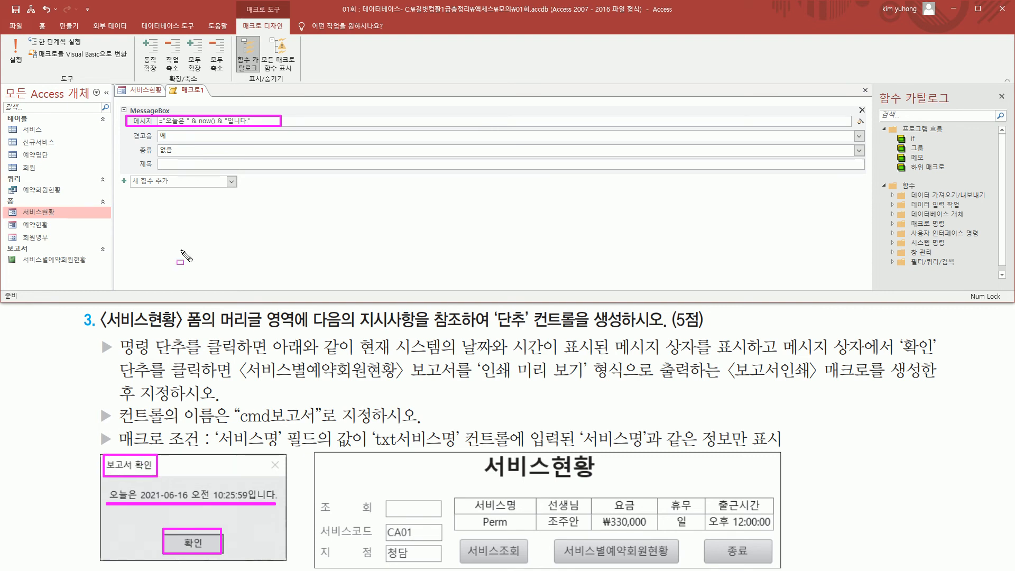
{"action": "left_click_drag", "start_coordinate": [130, 157], "coordinate": [221, 173]}
{"action": "key", "text": "Escape"}
{"action": "left_click", "coordinate": [187, 164]}
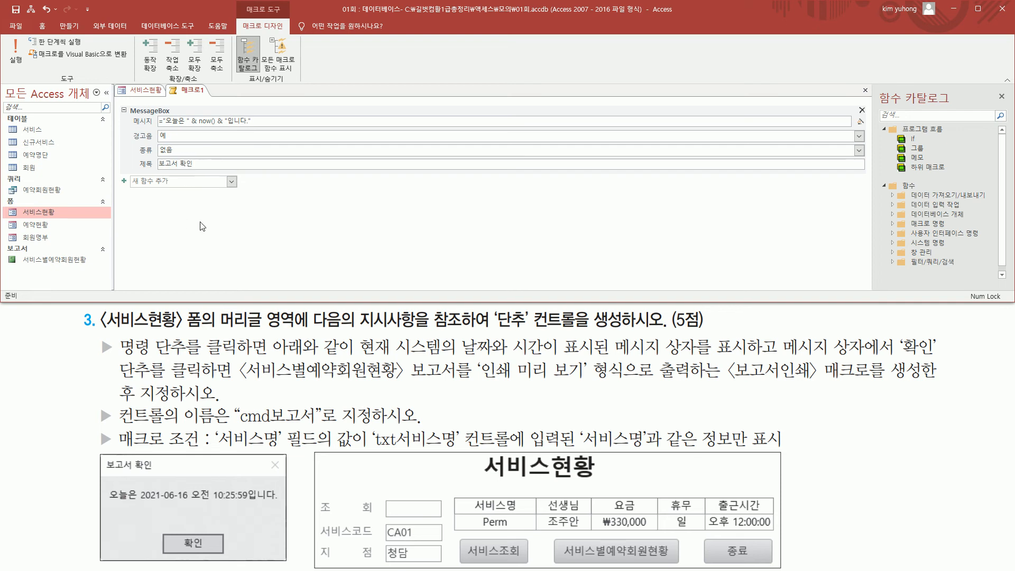
- Check the report output requirement in the task and add an OpenReport action after the MessageBox action
{"action": "mouse_move", "coordinate": [99, 452]}
{"action": "left_mouse_down"}
{"action": "mouse_move", "coordinate": [106, 462]}
{"action": "mouse_move", "coordinate": [164, 473]}
{"action": "mouse_move", "coordinate": [270, 544]}
{"action": "mouse_move", "coordinate": [294, 519]}
{"action": "mouse_move", "coordinate": [286, 562]}
{"action": "left_mouse_up"}
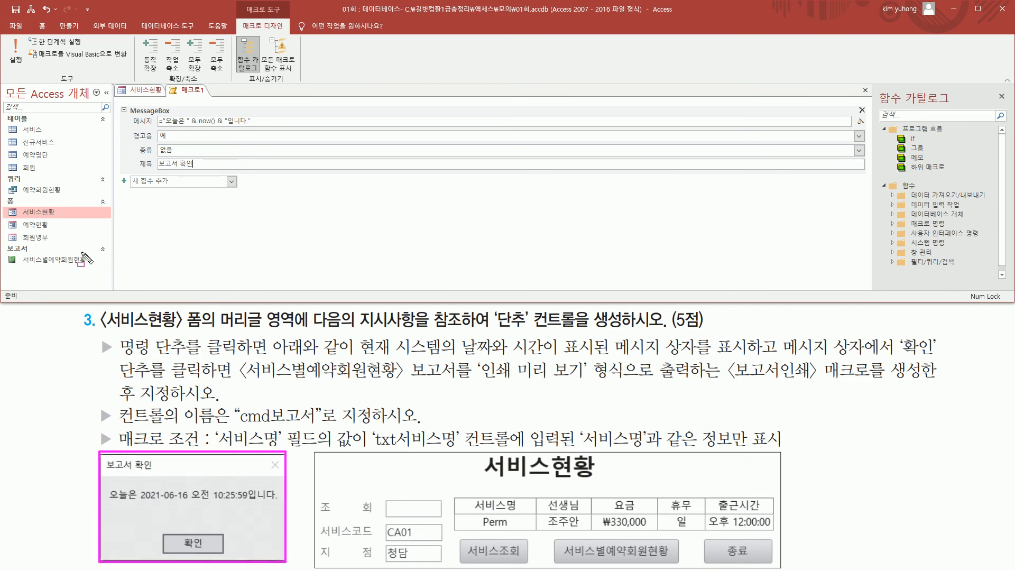
{"action": "left_click_drag", "start_coordinate": [176, 167], "coordinate": [182, 171]}
{"action": "left_click_drag", "start_coordinate": [772, 353], "coordinate": [926, 356]}
{"action": "left_click_drag", "start_coordinate": [898, 324], "coordinate": [940, 356]}
{"action": "mouse_move", "coordinate": [114, 359]}
{"action": "left_mouse_down"}
{"action": "mouse_move", "coordinate": [144, 374]}
{"action": "mouse_move", "coordinate": [217, 381]}
{"action": "mouse_move", "coordinate": [627, 382]}
{"action": "mouse_move", "coordinate": [625, 359]}
{"action": "left_mouse_up"}
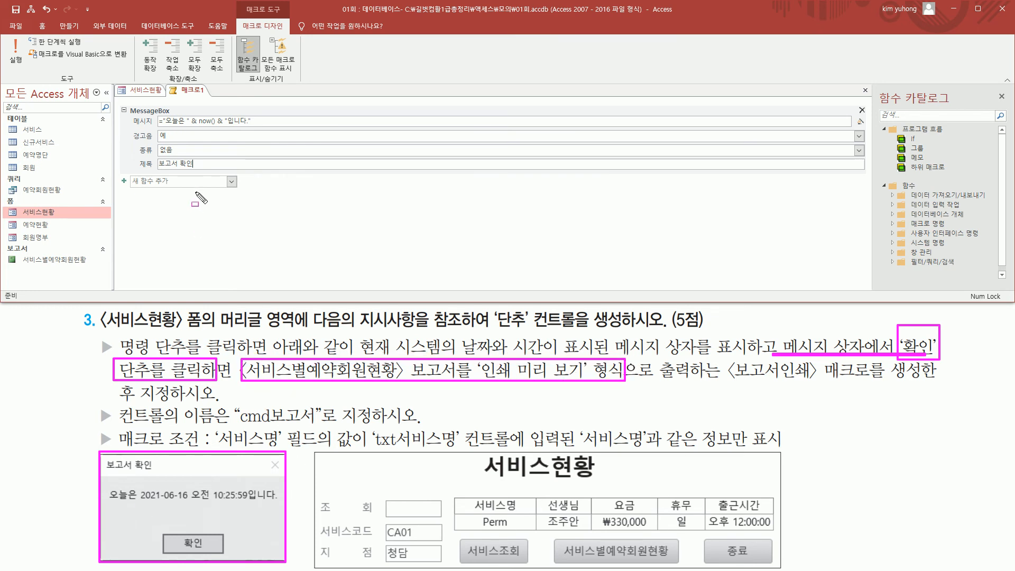
{"action": "left_click_drag", "start_coordinate": [125, 100], "coordinate": [318, 174]}
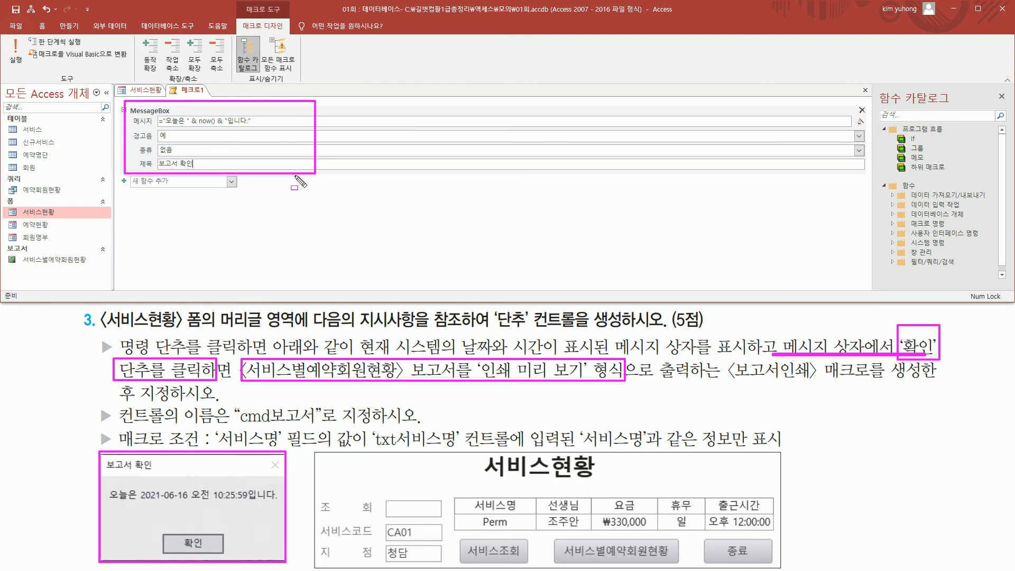
{"action": "key", "text": "Escape"}
{"action": "left_click", "coordinate": [231, 183]}
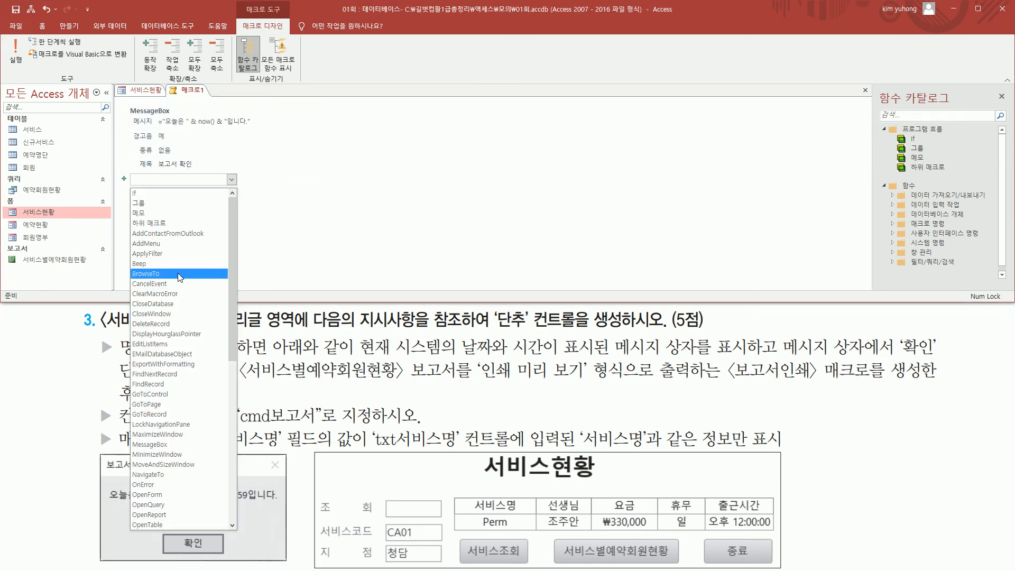
{"action": "scroll", "coordinate": [178, 253], "scroll_direction": "down", "scroll_amount": 5}
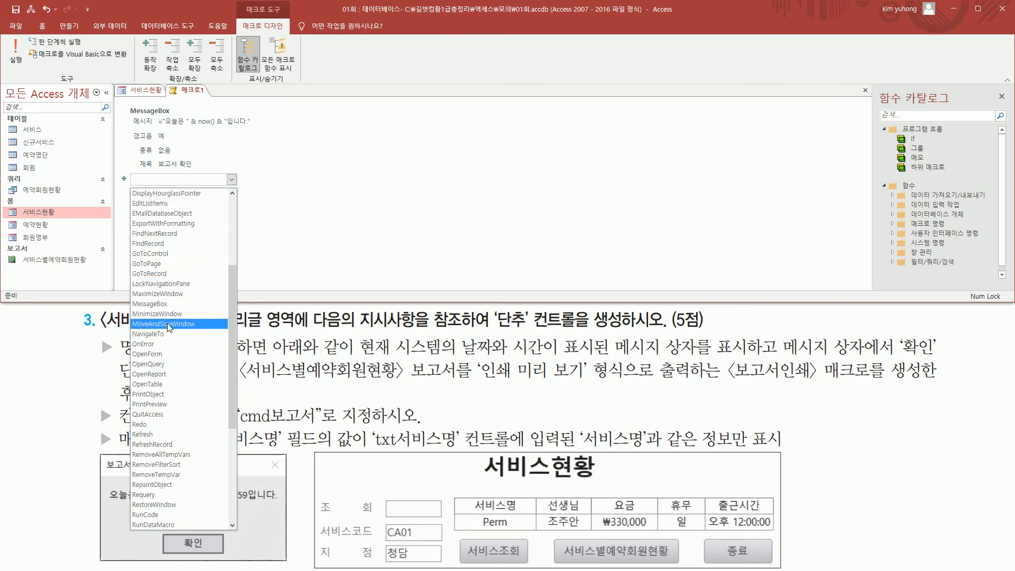
{"action": "scroll", "coordinate": [172, 328], "scroll_direction": "down", "scroll_amount": 2}
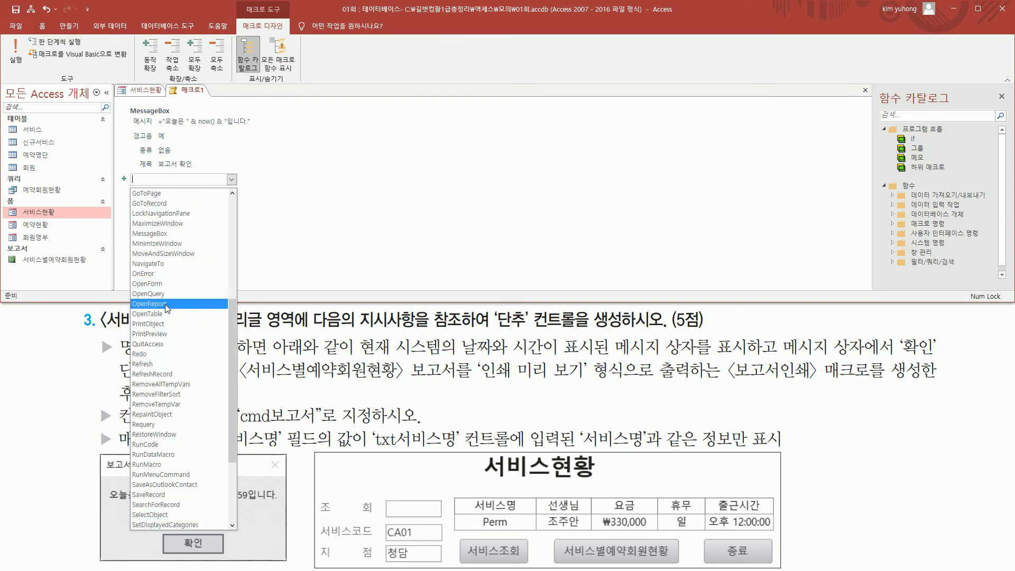
{"action": "left_click", "coordinate": [165, 305]}
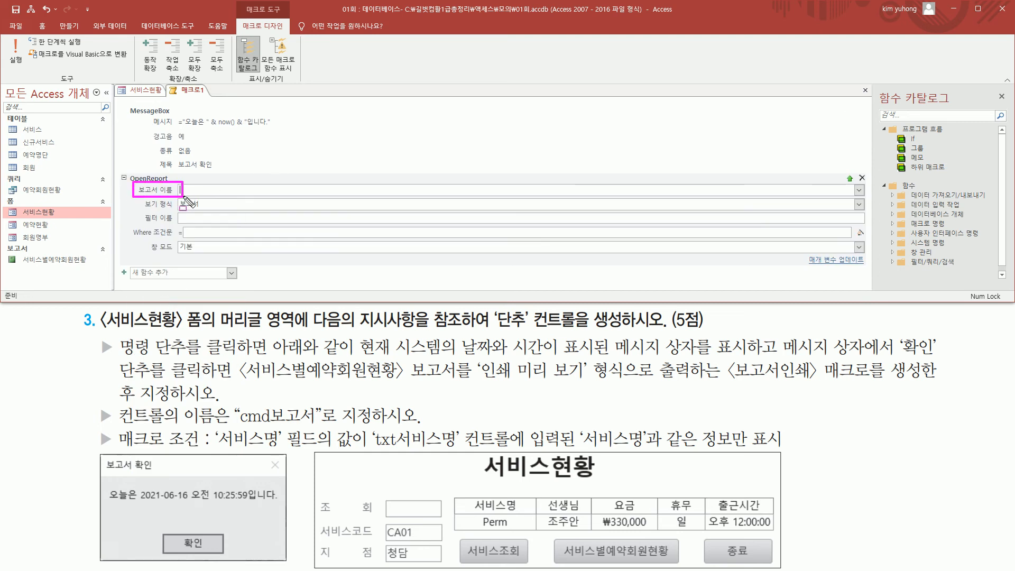
- Set the OpenReport action's report name to 서비스별예약회원현황 and its view to 인쇄 미리 보기
{"action": "left_click", "coordinate": [758, 193]}
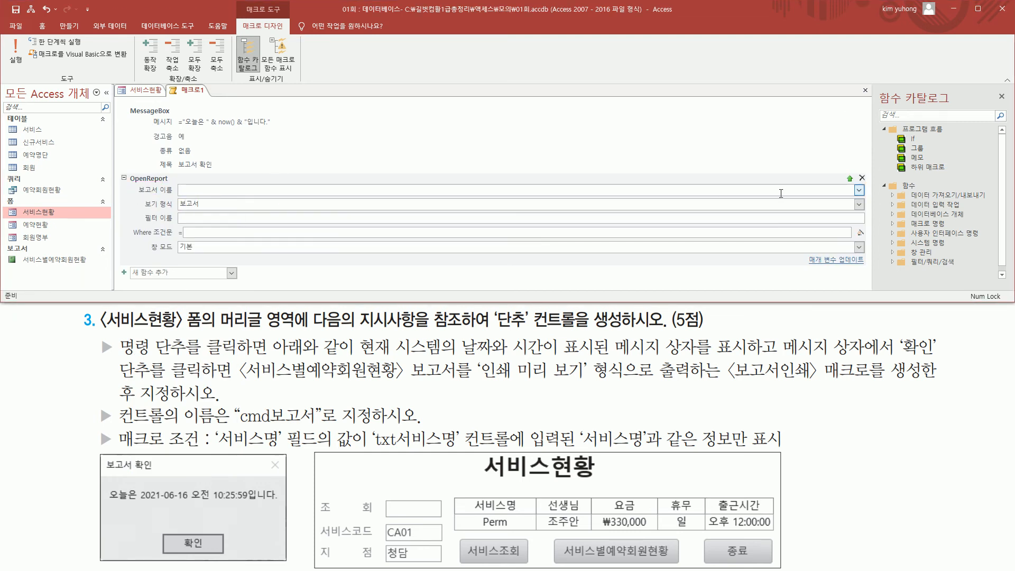
{"action": "left_click", "coordinate": [859, 190]}
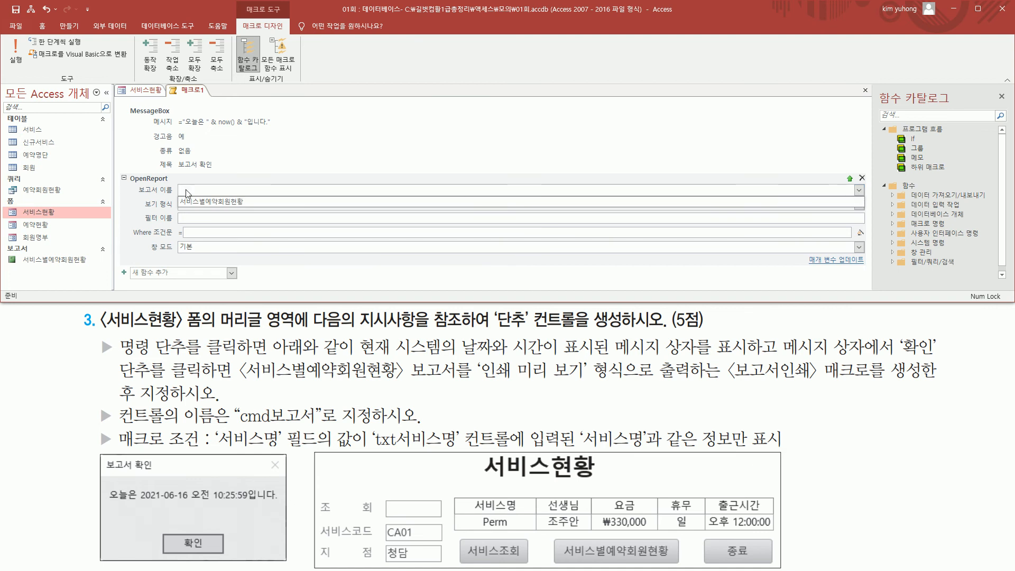
{"action": "left_click", "coordinate": [226, 201]}
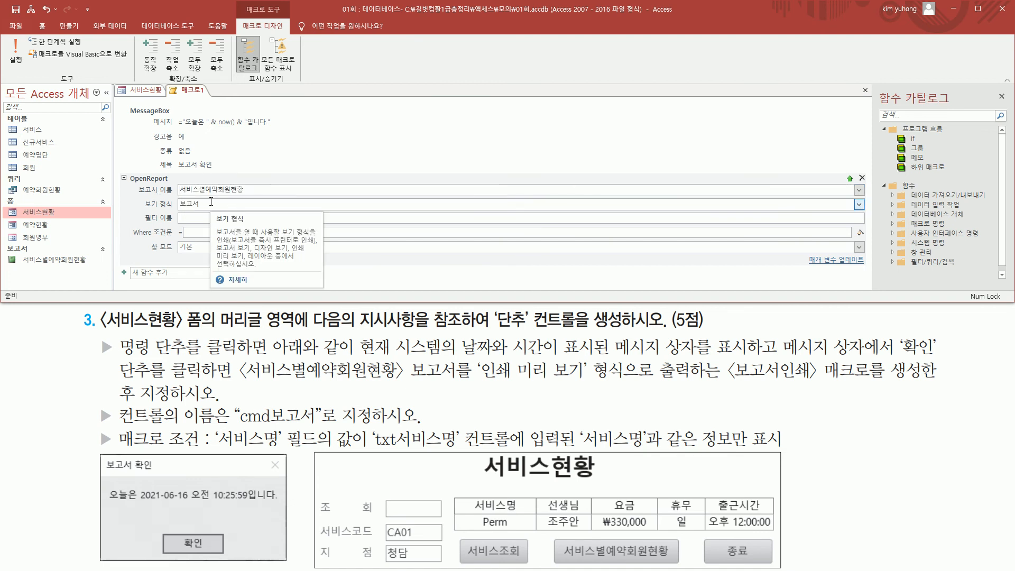
{"action": "left_click_drag", "start_coordinate": [140, 195], "coordinate": [224, 212]}
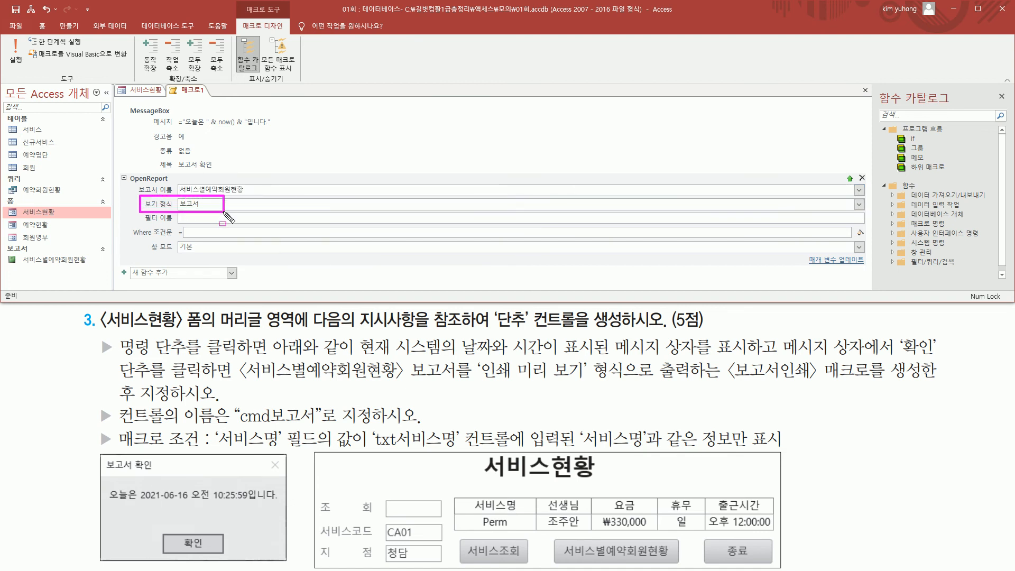
{"action": "left_click", "coordinate": [860, 205]}
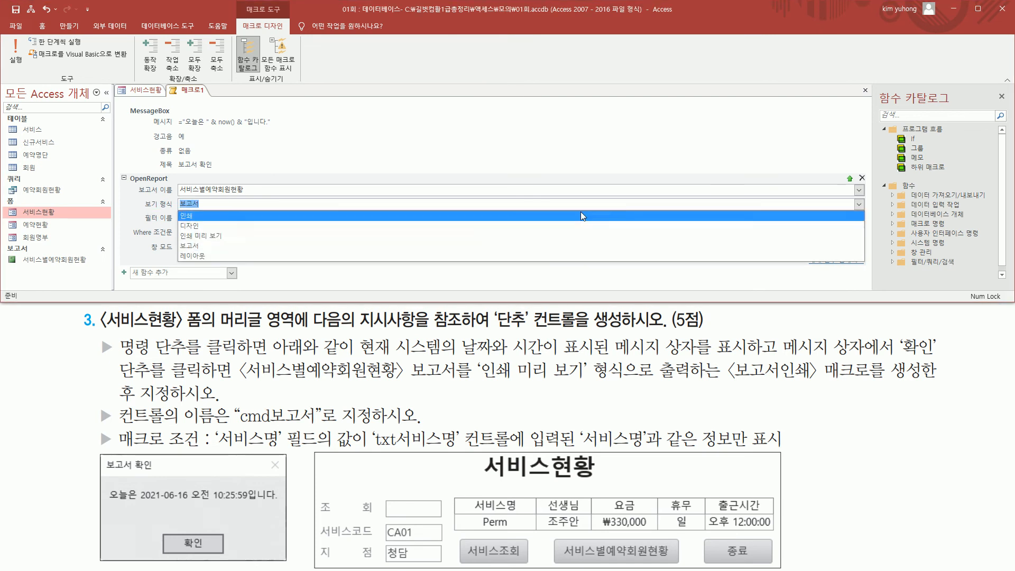
{"action": "left_click", "coordinate": [352, 240]}
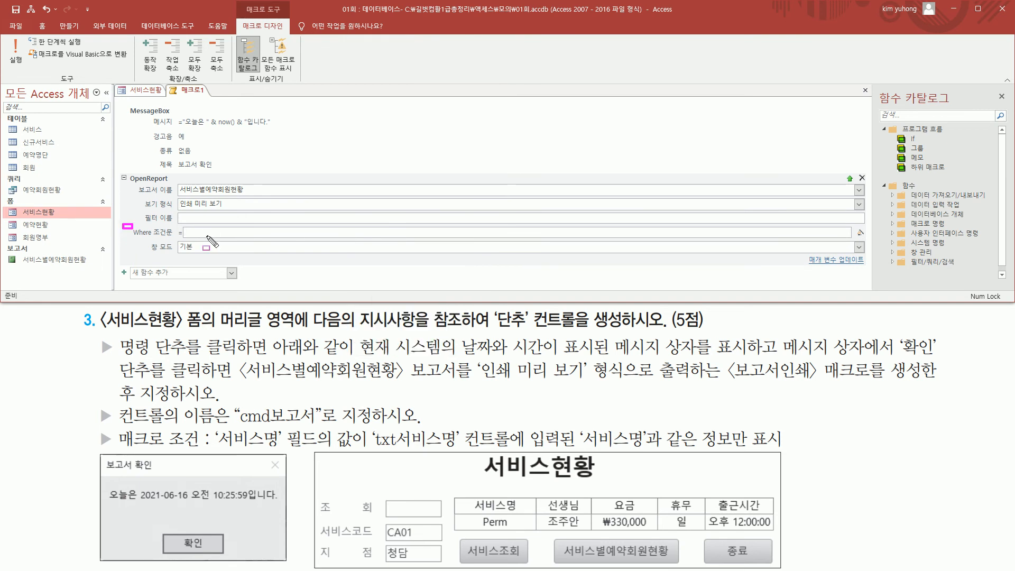
- Open the Expression Builder for the OpenReport Where condition and enter [서비스명]= as the start of the expression
{"action": "left_click", "coordinate": [314, 231]}
{"action": "left_click_drag", "start_coordinate": [130, 239], "coordinate": [863, 239]}
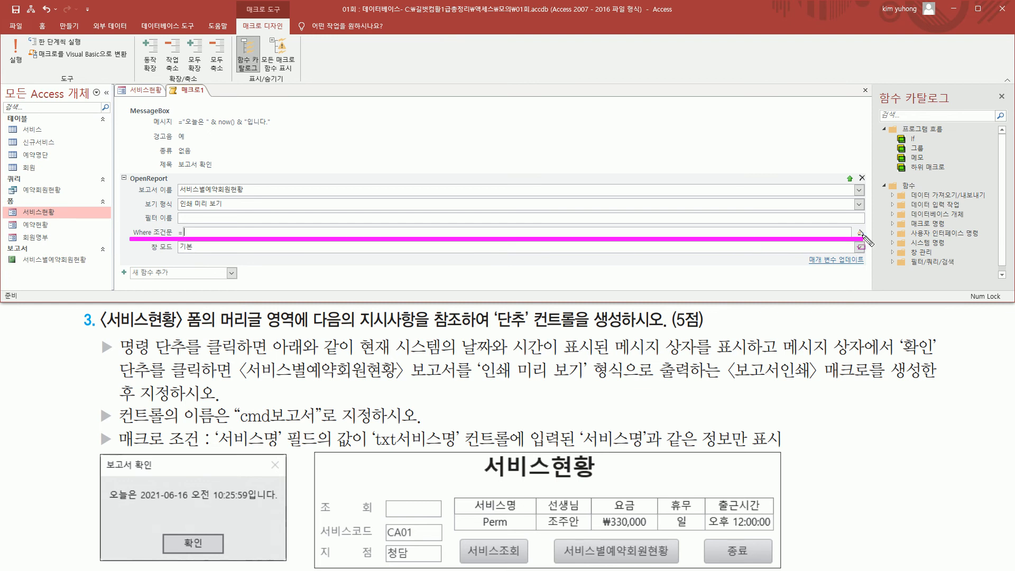
{"action": "left_click", "coordinate": [861, 233]}
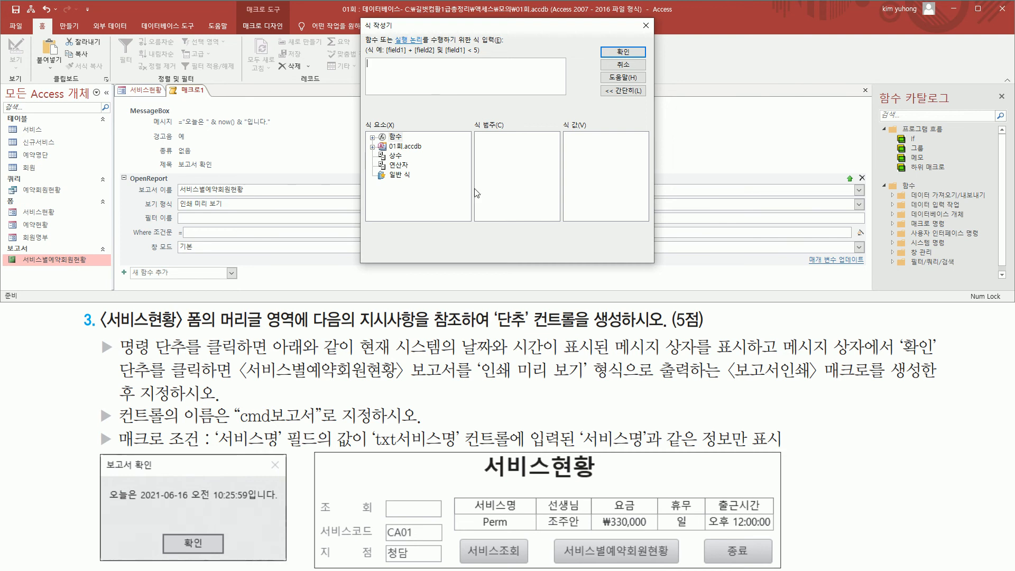
{"action": "mouse_move", "coordinate": [215, 448]}
{"action": "left_mouse_down"}
{"action": "mouse_move", "coordinate": [289, 462]}
{"action": "mouse_move", "coordinate": [329, 432]}
{"action": "mouse_move", "coordinate": [320, 426]}
{"action": "mouse_move", "coordinate": [360, 447]}
{"action": "mouse_move", "coordinate": [373, 434]}
{"action": "mouse_move", "coordinate": [522, 449]}
{"action": "mouse_move", "coordinate": [513, 449]}
{"action": "left_mouse_up"}
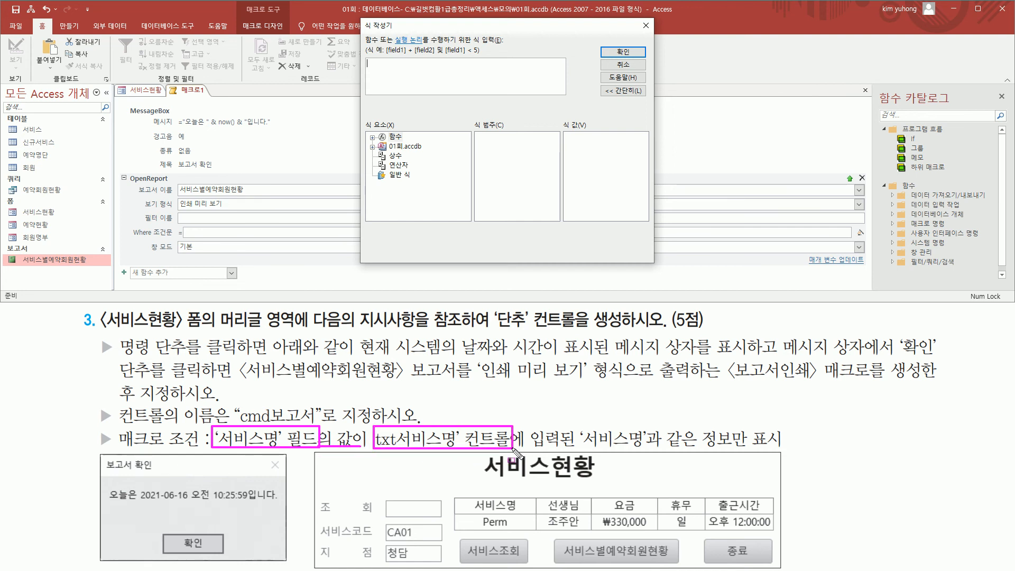
{"action": "left_click_drag", "start_coordinate": [661, 450], "coordinate": [693, 450]}
{"action": "key", "text": "Escape"}
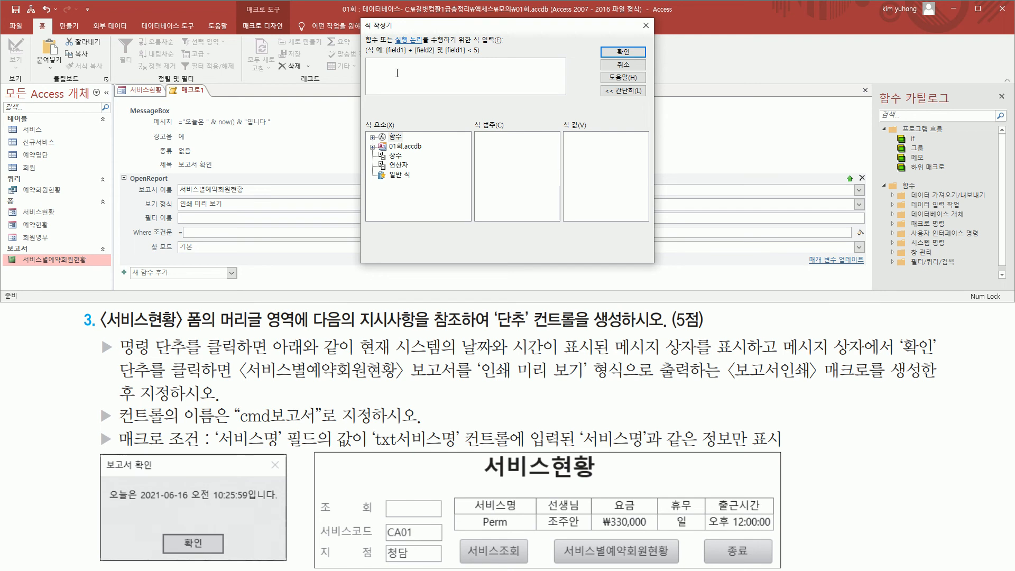
{"action": "type", "text": "비스명"}
- Check the txt서비스명 requirement and list the controls of the loaded 서비스현황 form in the Expression Builder
{"action": "mouse_move", "coordinate": [371, 426]}
{"action": "left_mouse_down"}
{"action": "mouse_move", "coordinate": [410, 450]}
{"action": "mouse_move", "coordinate": [465, 452]}
{"action": "left_mouse_up"}
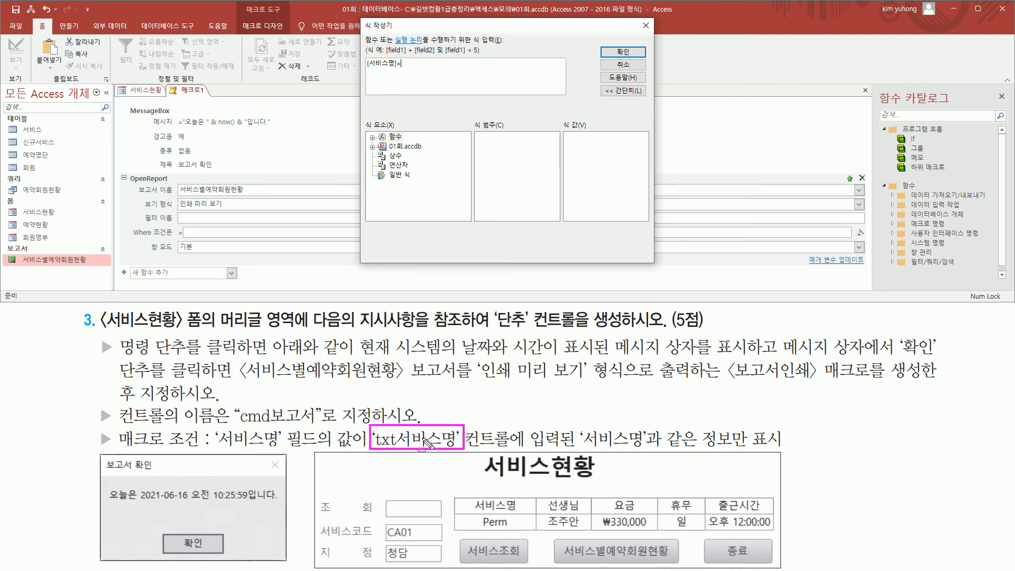
{"action": "left_click_drag", "start_coordinate": [470, 514], "coordinate": [526, 531]}
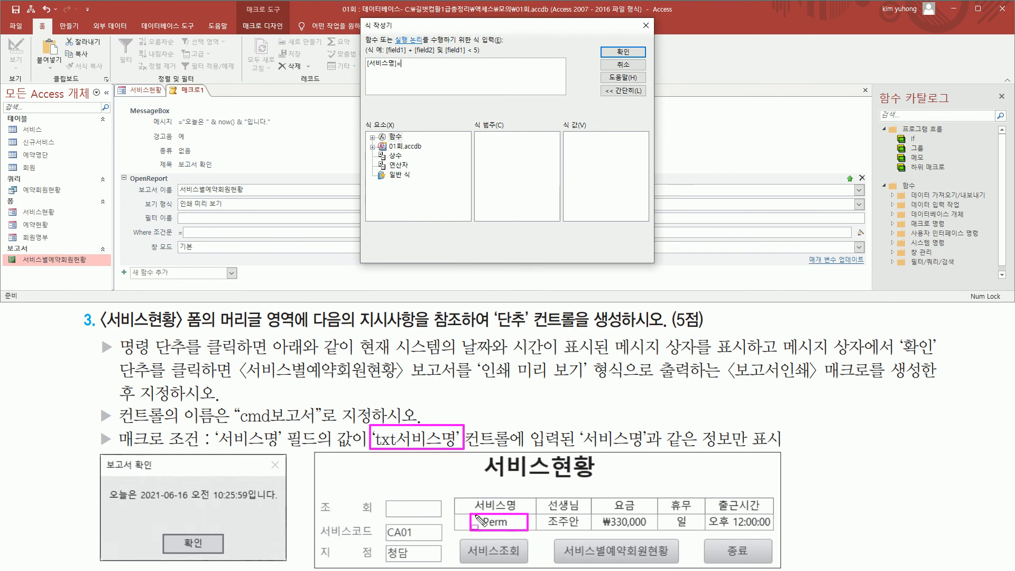
{"action": "mouse_move", "coordinate": [214, 426]}
{"action": "left_mouse_down"}
{"action": "mouse_move", "coordinate": [235, 450]}
{"action": "mouse_move", "coordinate": [316, 451]}
{"action": "left_mouse_up"}
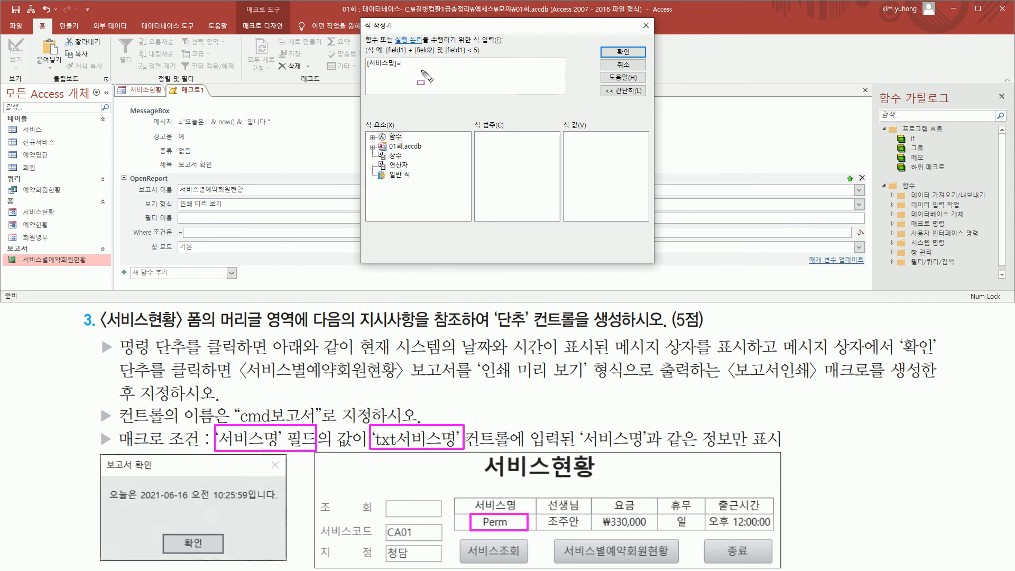
{"action": "left_click_drag", "start_coordinate": [366, 142], "coordinate": [435, 153]}
{"action": "key", "text": "Escape"}
{"action": "left_click", "coordinate": [372, 147]}
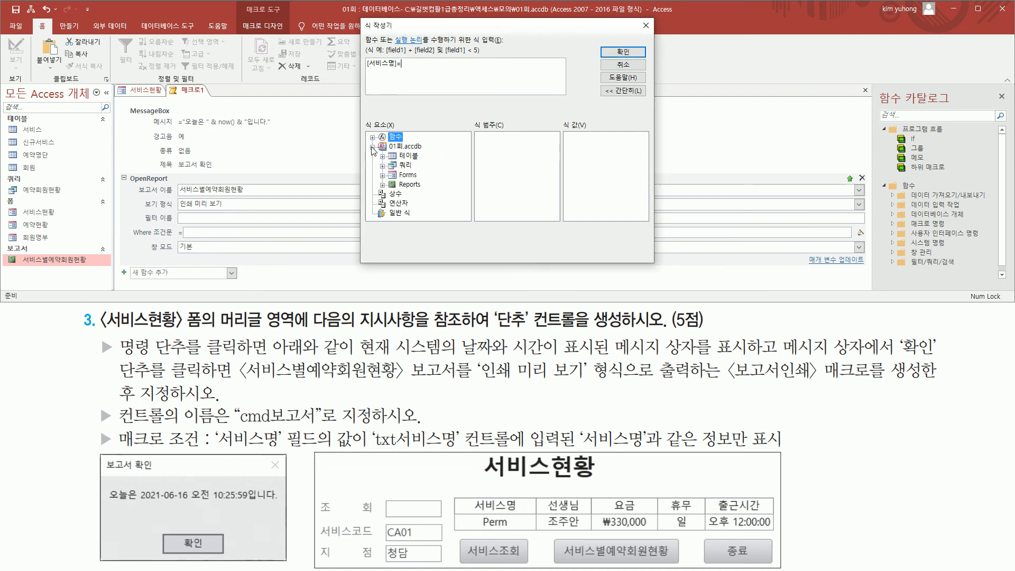
{"action": "left_click", "coordinate": [382, 175]}
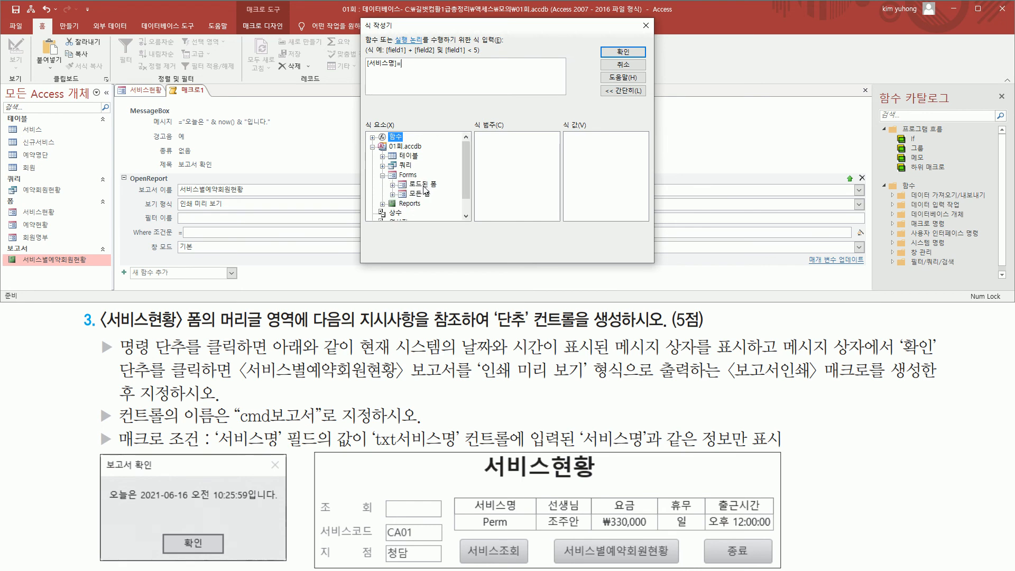
{"action": "left_click", "coordinate": [393, 184]}
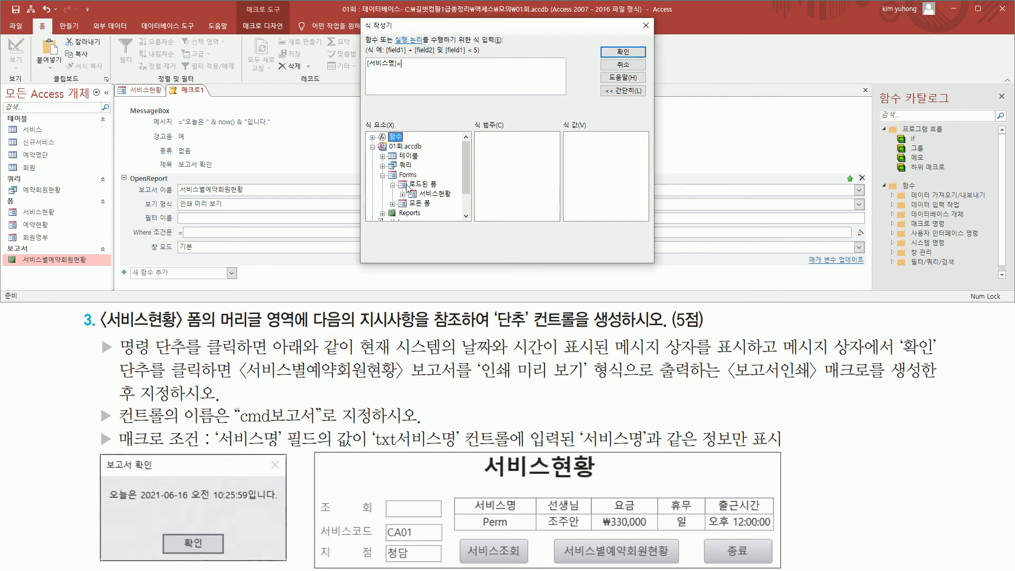
{"action": "left_click", "coordinate": [434, 194]}
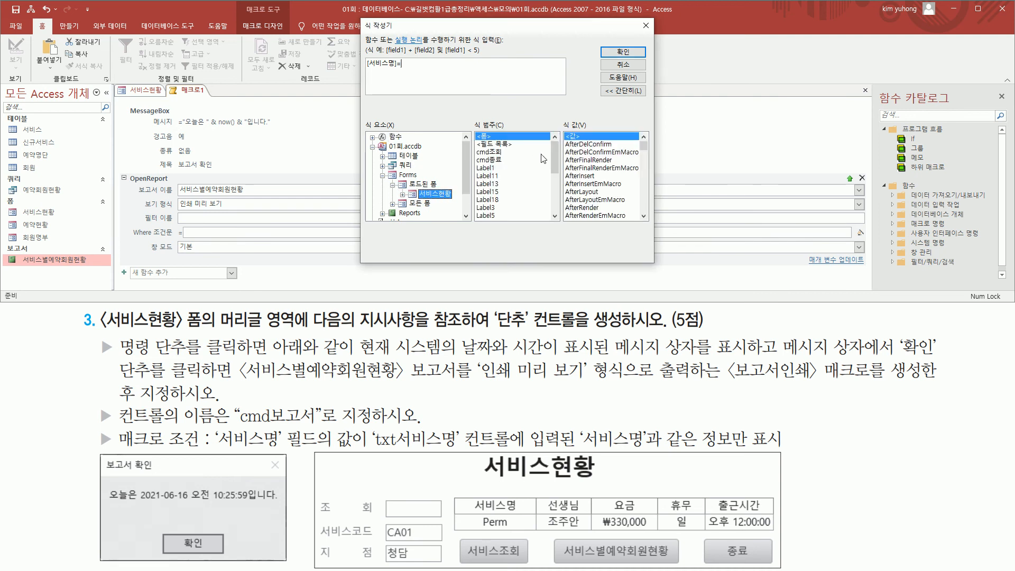
- Insert the txt서비스명 control to complete [서비스명]= Forms![서비스현황]![txt서비스명] and apply it as the Where condition
{"action": "left_click_drag", "start_coordinate": [555, 158], "coordinate": [562, 181]}
{"action": "left_click", "coordinate": [482, 168]}
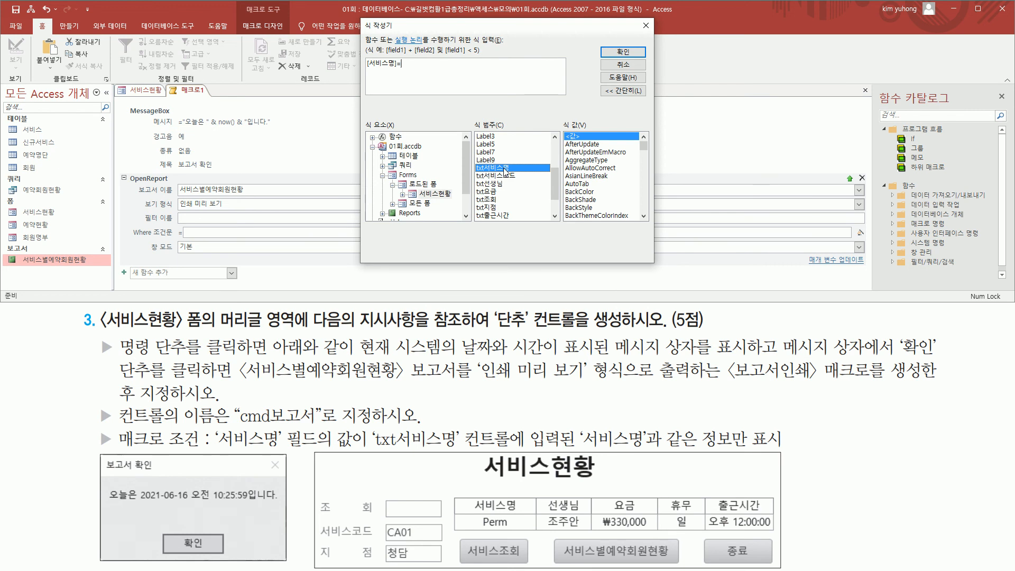
{"action": "double_click", "coordinate": [505, 168]}
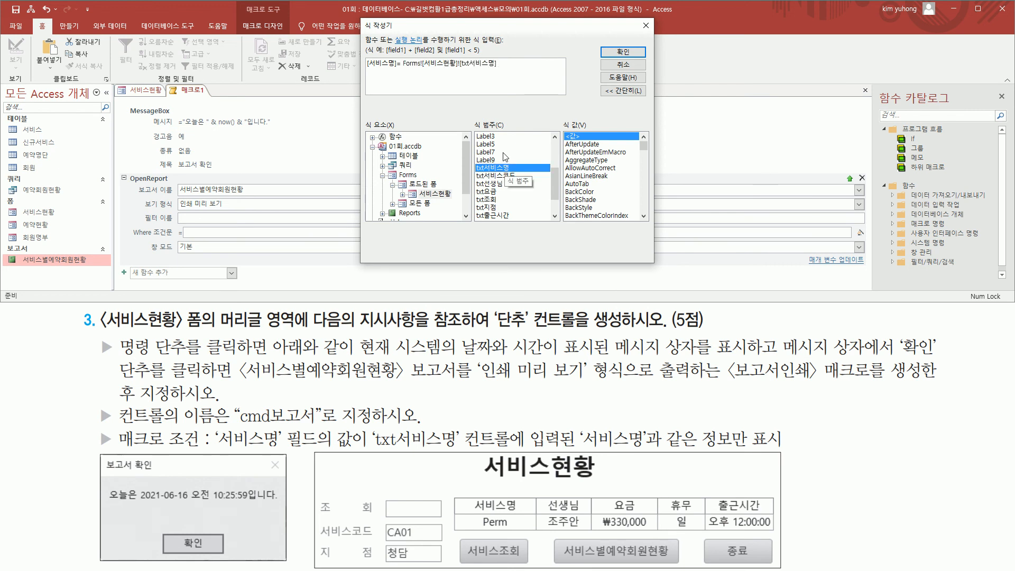
{"action": "left_click_drag", "start_coordinate": [400, 69], "coordinate": [493, 69]}
{"action": "left_click_drag", "start_coordinate": [400, 50], "coordinate": [508, 73]}
{"action": "key", "text": "Escape"}
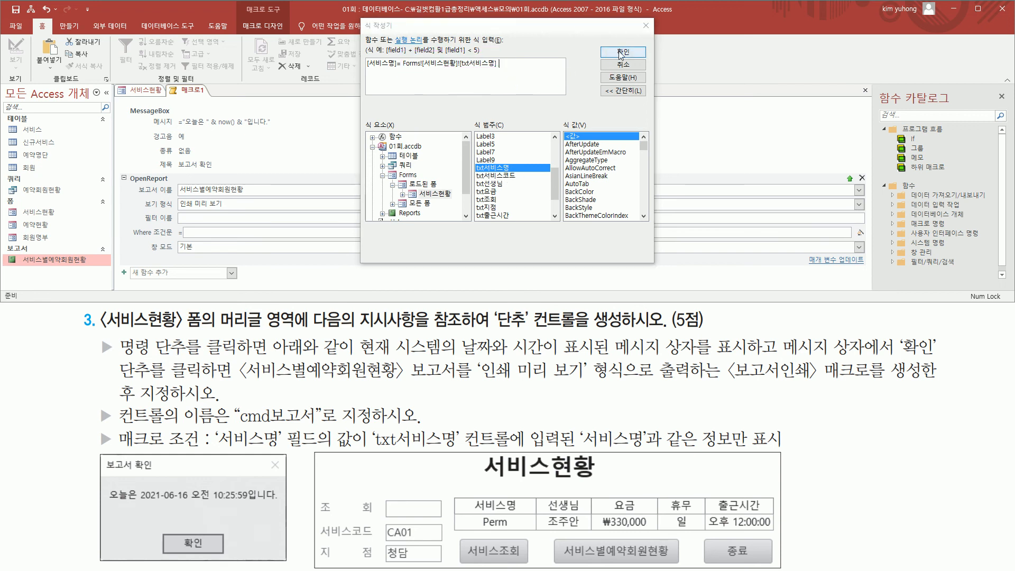
{"action": "left_click", "coordinate": [623, 52]}
{"action": "left_click", "coordinate": [339, 233]}
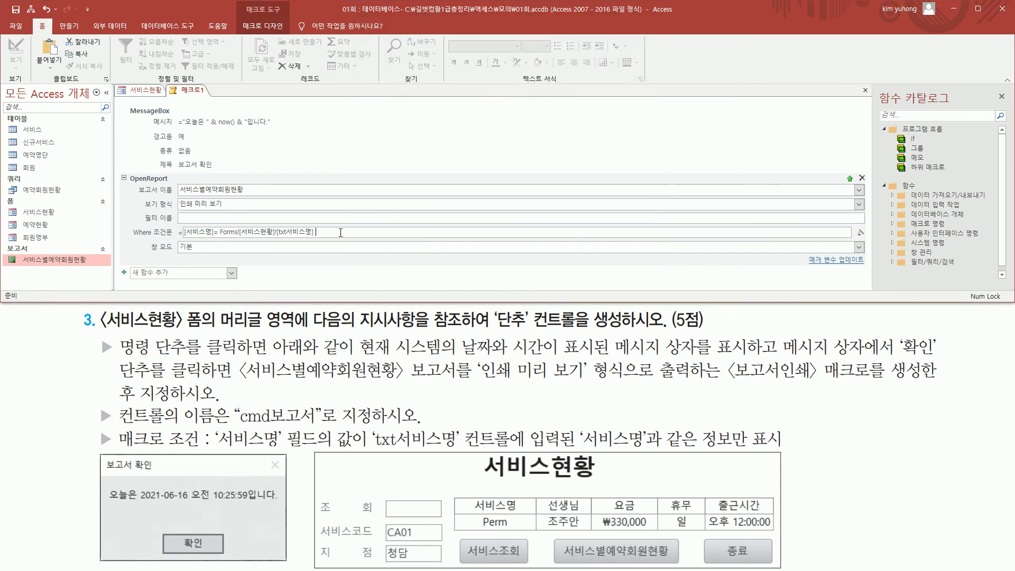
{"action": "mouse_move", "coordinate": [179, 237]}
{"action": "left_mouse_down"}
{"action": "mouse_move", "coordinate": [320, 236]}
{"action": "mouse_move", "coordinate": [324, 222]}
{"action": "left_mouse_up"}
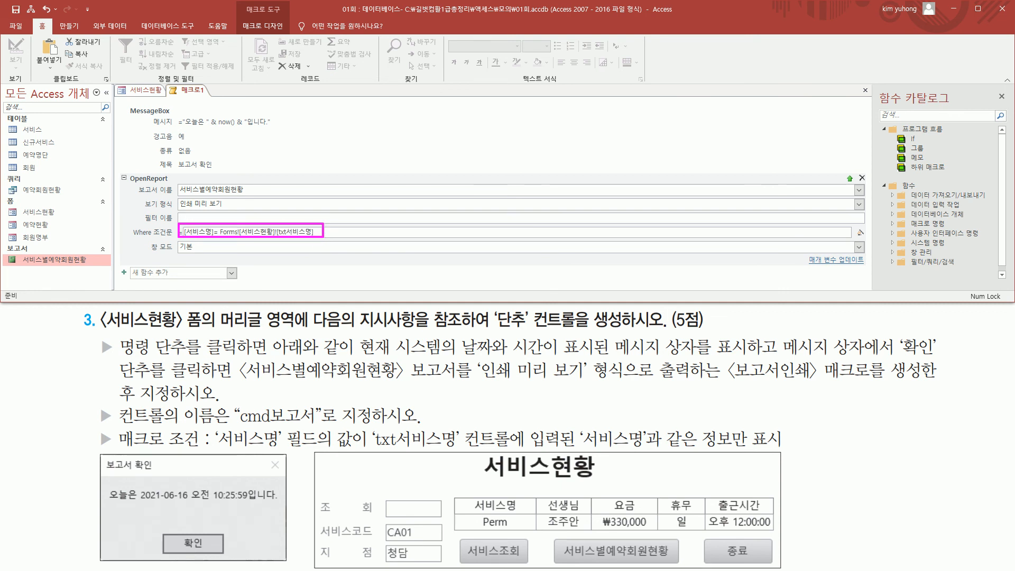
- Close the macro design and save the macro under the name 보고서인쇄
{"action": "left_click_drag", "start_coordinate": [859, 81], "coordinate": [872, 98]}
{"action": "left_click", "coordinate": [866, 90]}
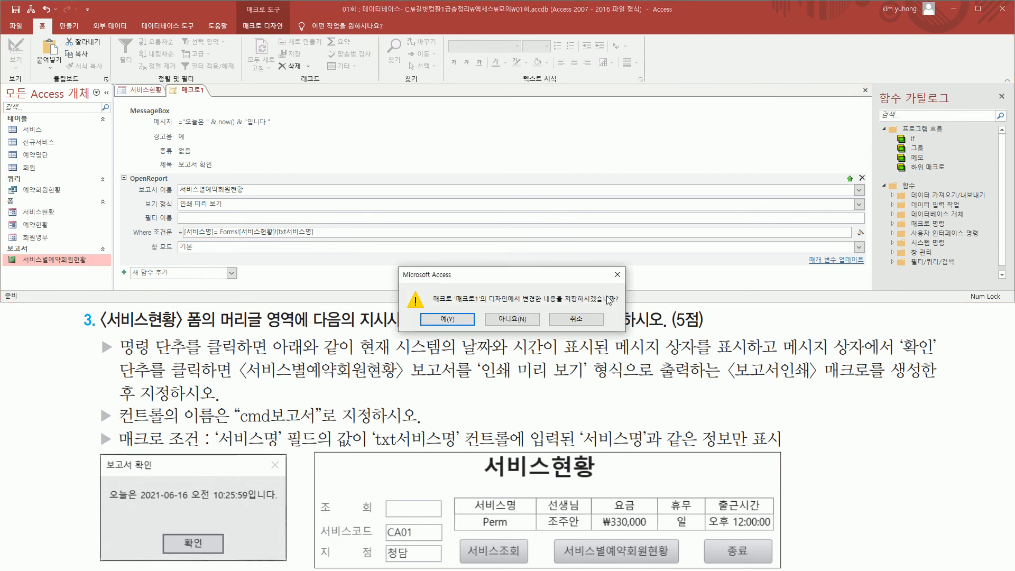
{"action": "left_click", "coordinate": [447, 319]}
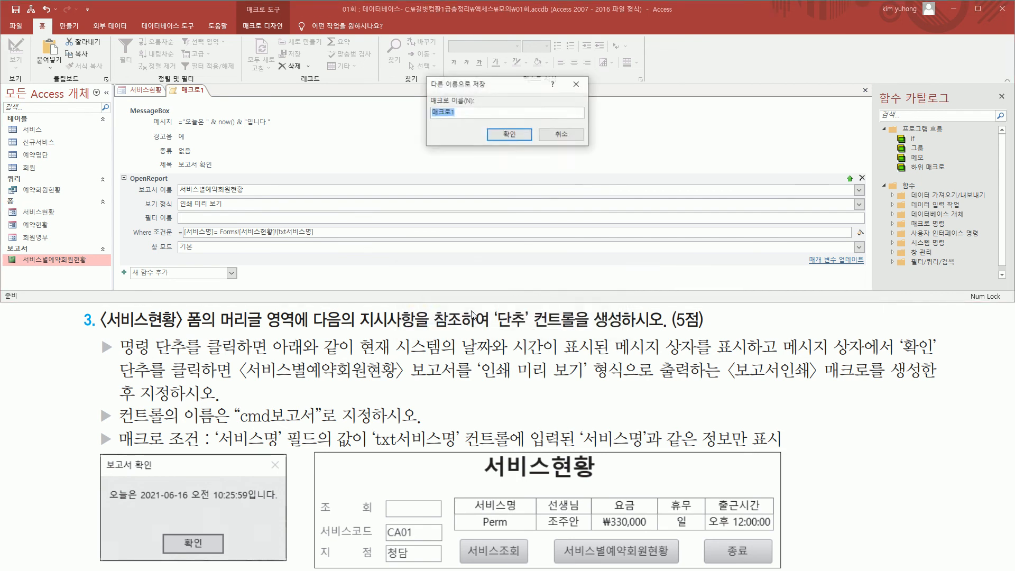
{"action": "mouse_move", "coordinate": [726, 385]}
{"action": "left_mouse_down"}
{"action": "mouse_move", "coordinate": [895, 388]}
{"action": "mouse_move", "coordinate": [932, 358]}
{"action": "left_mouse_up"}
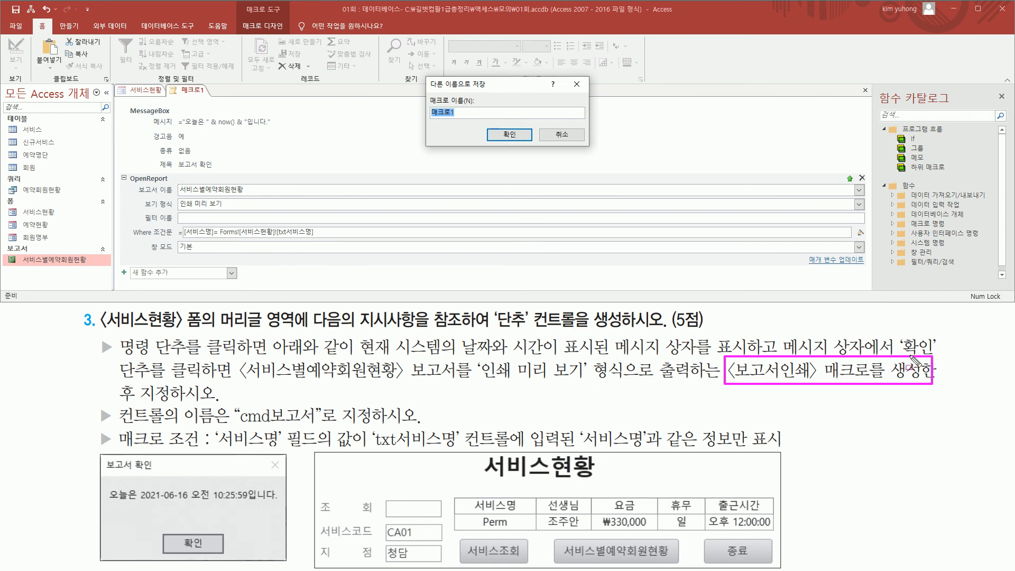
{"action": "key", "text": "Escape"}
{"action": "left_click_drag", "start_coordinate": [470, 112], "coordinate": [343, 113]}
{"action": "type", "text": "ㅂ"}
{"action": "type", "text": "고서인쇄"}
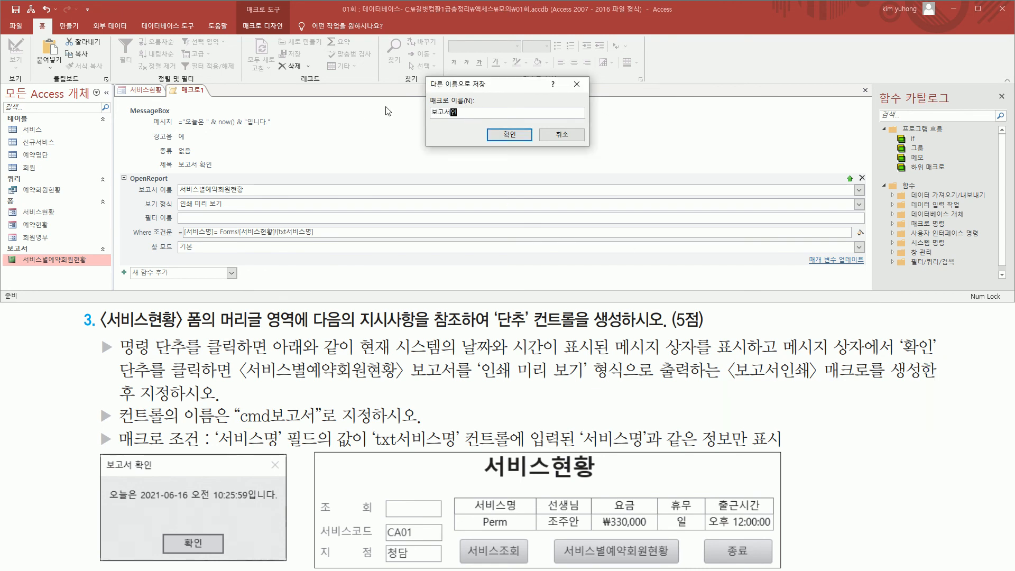
{"action": "left_click", "coordinate": [508, 135]}
{"action": "key", "text": "ctrl+shift+d"}
{"action": "mouse_move", "coordinate": [1, 264]}
{"action": "left_mouse_down"}
{"action": "mouse_move", "coordinate": [20, 281]}
{"action": "mouse_move", "coordinate": [62, 290]}
{"action": "left_mouse_up"}
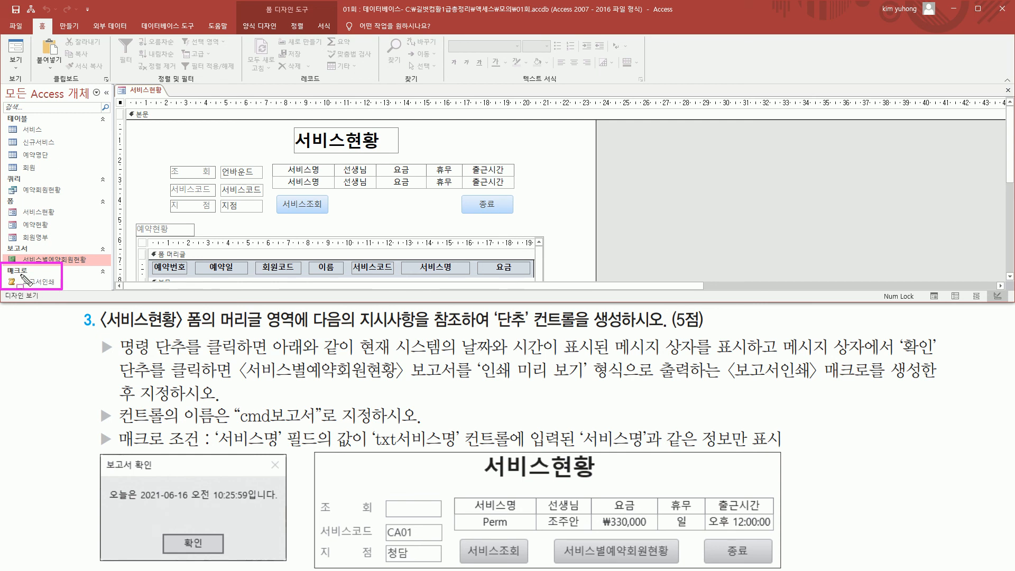
- Draw a command button about 4.6 cm wide and 0.9 cm high between the 서비스조회 and 종료 buttons on the 서비스현황 form
{"action": "left_click_drag", "start_coordinate": [344, 195], "coordinate": [447, 216]}
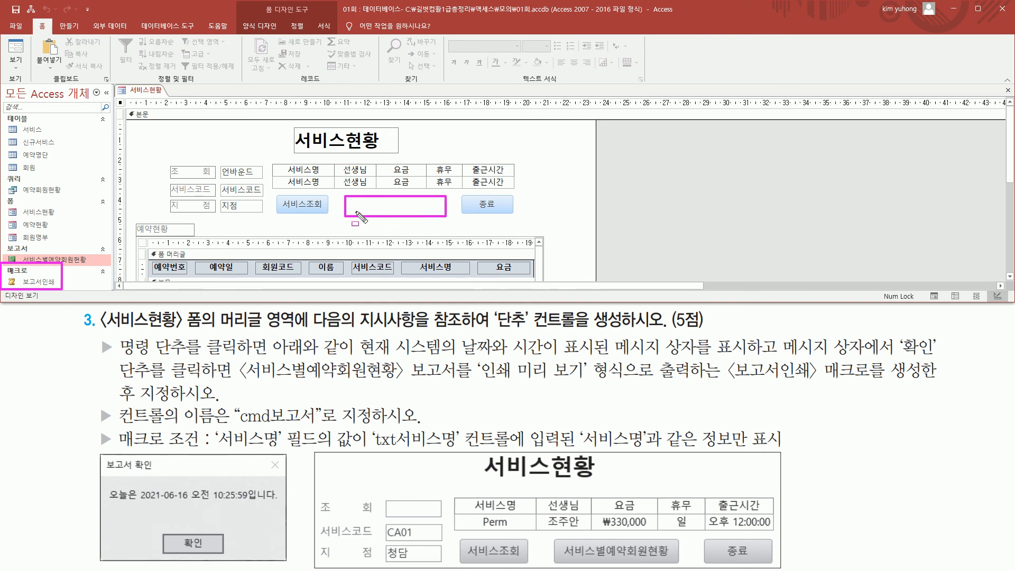
{"action": "key", "text": "Escape"}
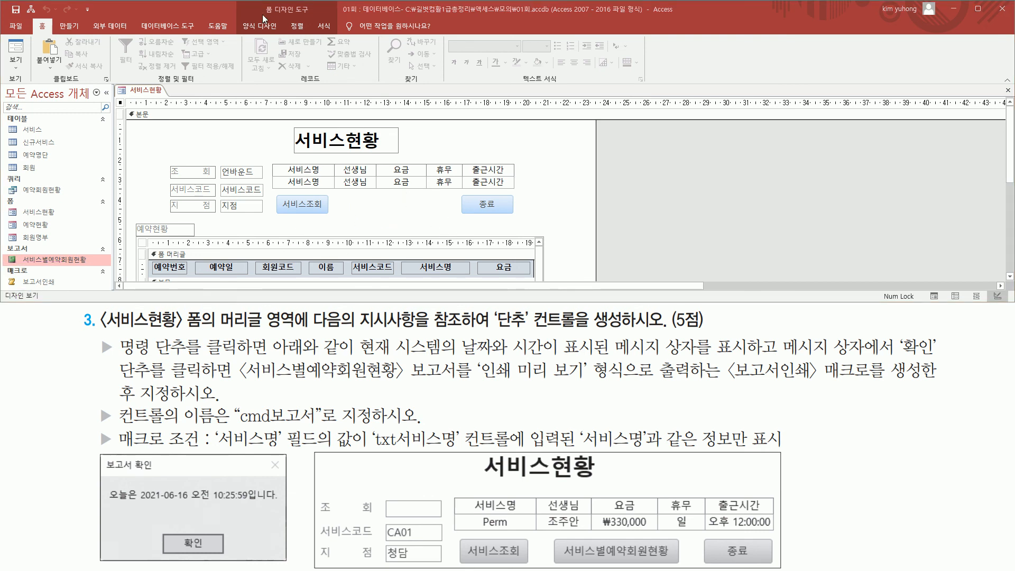
{"action": "left_click_drag", "start_coordinate": [257, 2], "coordinate": [322, 15]}
{"action": "key", "text": "Escape"}
{"action": "left_click", "coordinate": [257, 28]}
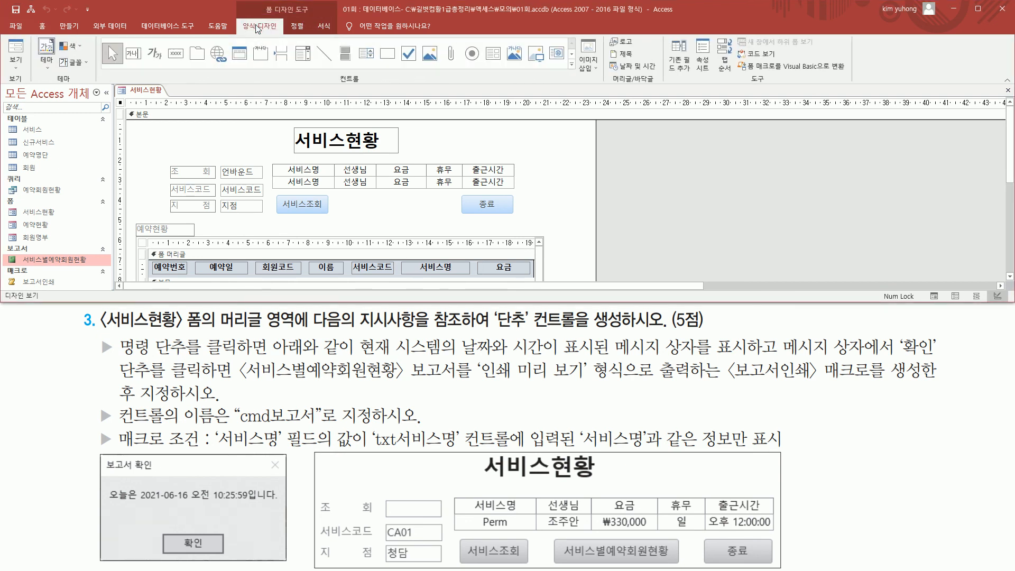
{"action": "left_click_drag", "start_coordinate": [333, 70], "coordinate": [370, 87]}
{"action": "left_click_drag", "start_coordinate": [164, 40], "coordinate": [188, 64]}
{"action": "key", "text": "Escape"}
{"action": "left_click", "coordinate": [176, 52]}
{"action": "left_click_drag", "start_coordinate": [351, 198], "coordinate": [442, 214]}
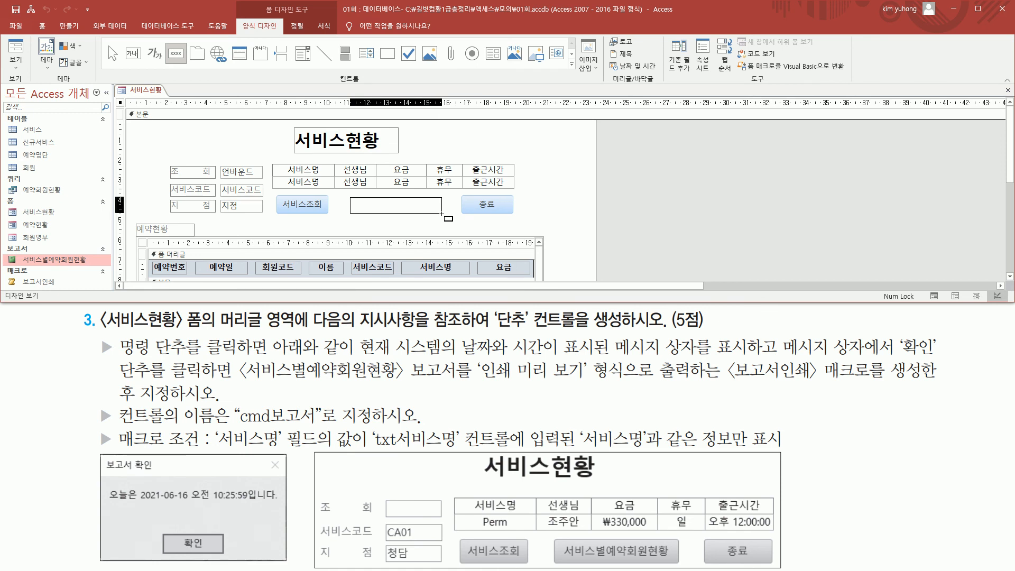
{"action": "left_click_drag", "start_coordinate": [441, 213], "coordinate": [441, 214]}
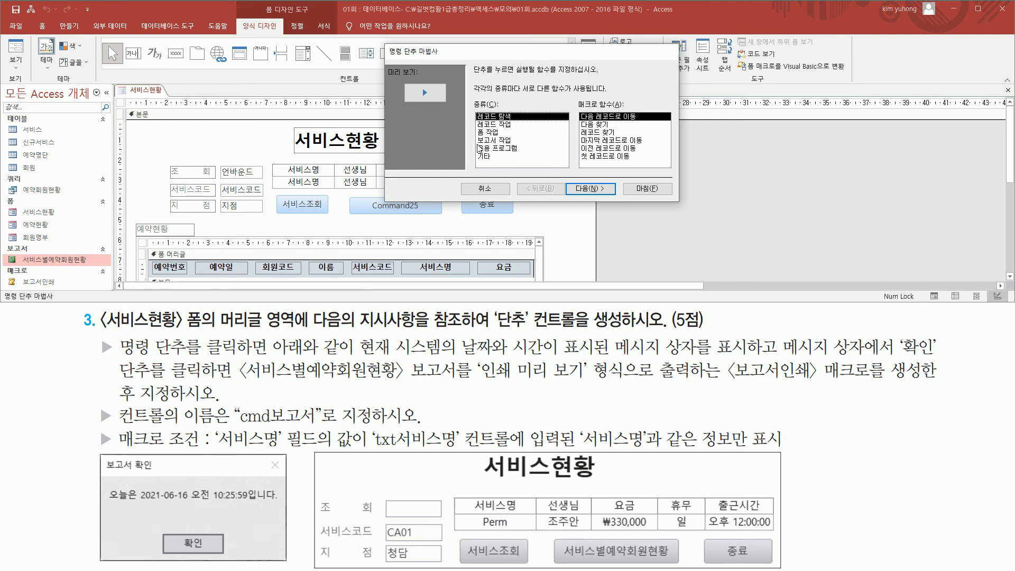
- Cancel the Command Button Wizard and shift the new button up slightly to line up with its neighbouring buttons
{"action": "key", "text": "ctrl+shift+d"}
{"action": "left_click_drag", "start_coordinate": [9, 273], "coordinate": [62, 289]}
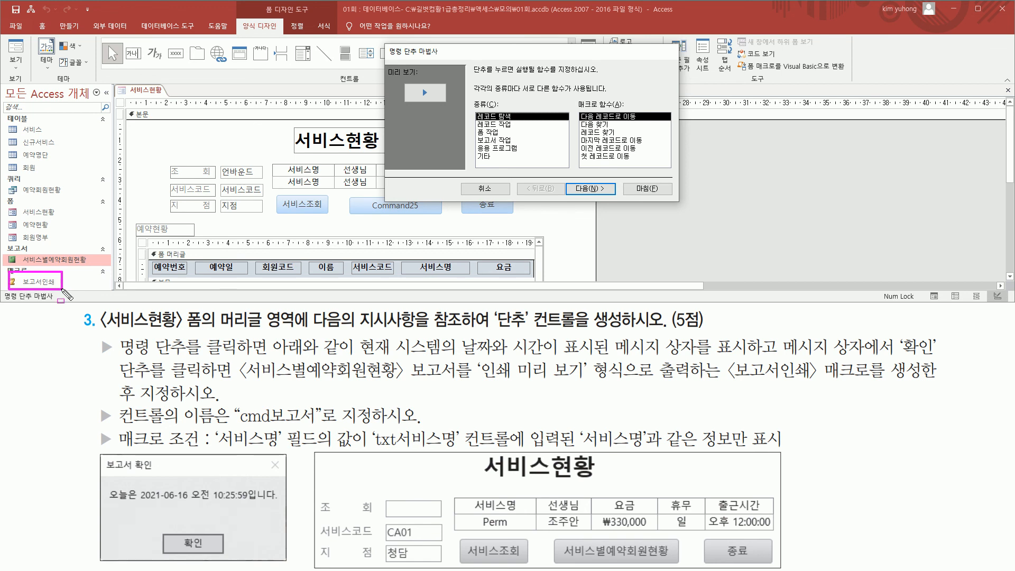
{"action": "left_click_drag", "start_coordinate": [466, 177], "coordinate": [512, 195]}
{"action": "key", "text": "Escape"}
{"action": "left_click", "coordinate": [490, 187]}
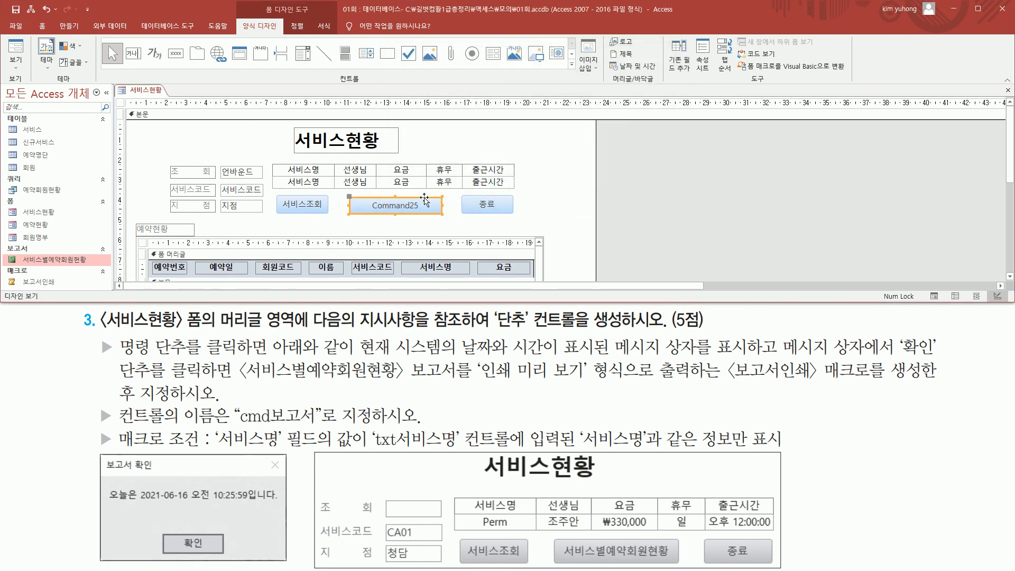
{"action": "left_click_drag", "start_coordinate": [424, 198], "coordinate": [410, 193]}
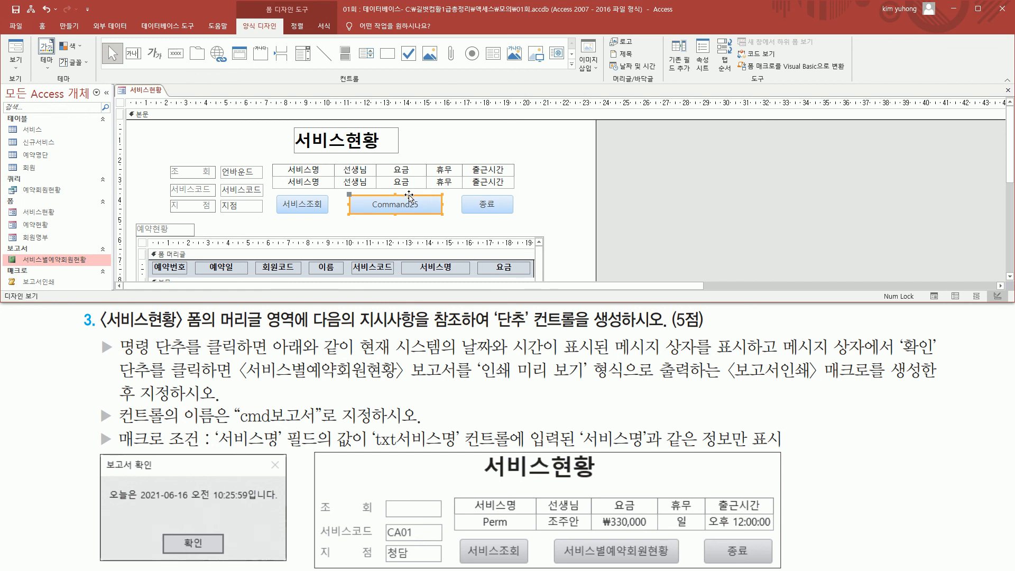
- Assign the 보고서인쇄 macro to the new button's On Click event
{"action": "double_click", "coordinate": [409, 199]}
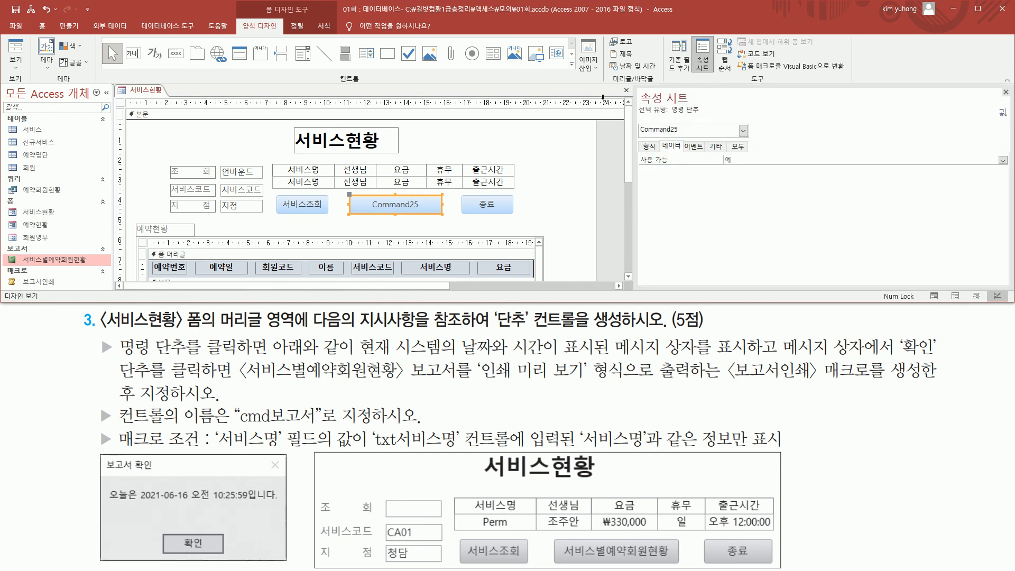
{"action": "mouse_move", "coordinate": [636, 88]}
{"action": "left_mouse_down"}
{"action": "mouse_move", "coordinate": [668, 112]}
{"action": "mouse_move", "coordinate": [707, 105]}
{"action": "left_mouse_up"}
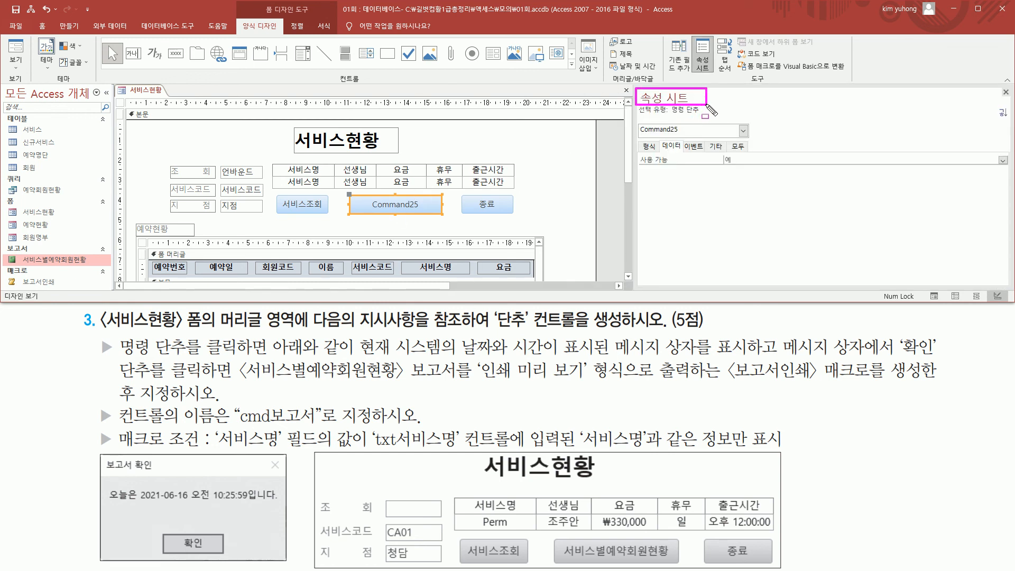
{"action": "key", "text": "Escape"}
{"action": "left_click", "coordinate": [693, 149]}
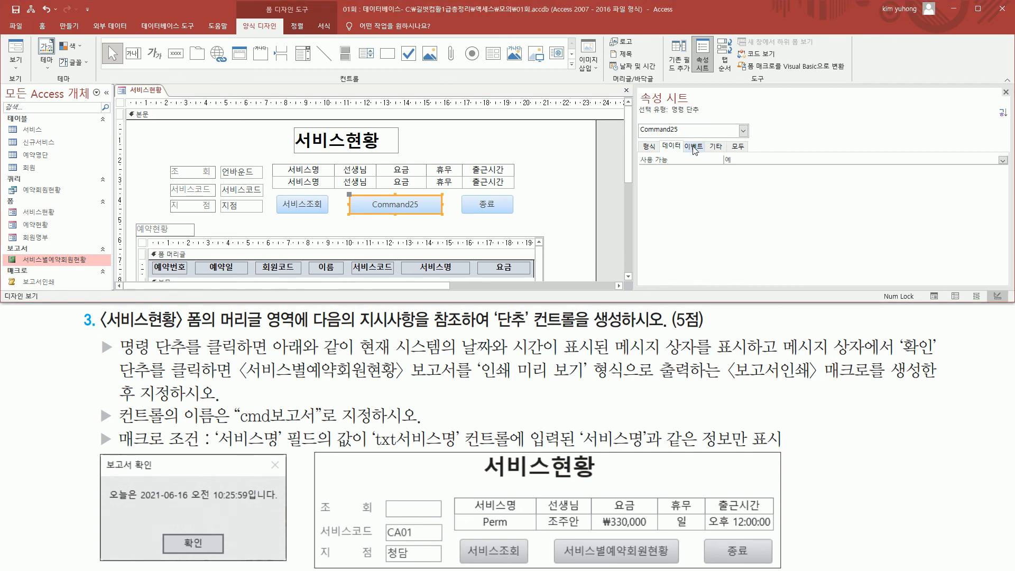
{"action": "left_click", "coordinate": [694, 148]}
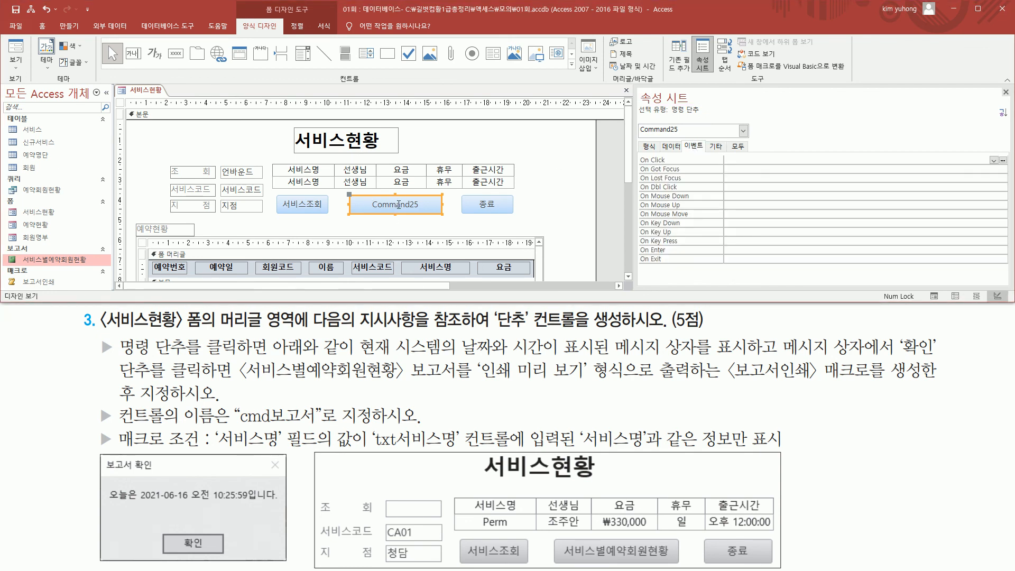
{"action": "key", "text": "ctrl+2"}
{"action": "left_click", "coordinate": [994, 161]}
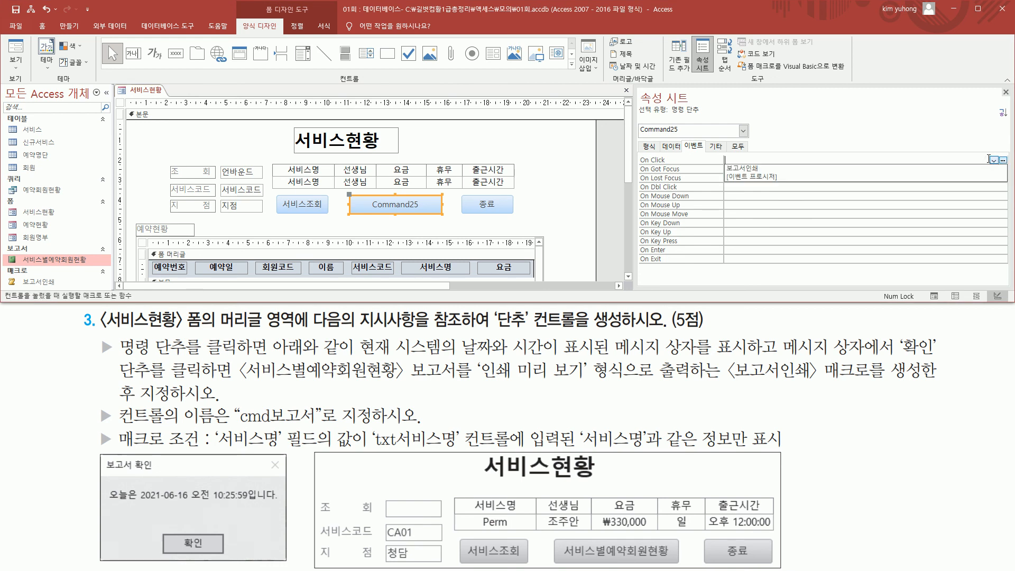
{"action": "left_click", "coordinate": [773, 169]}
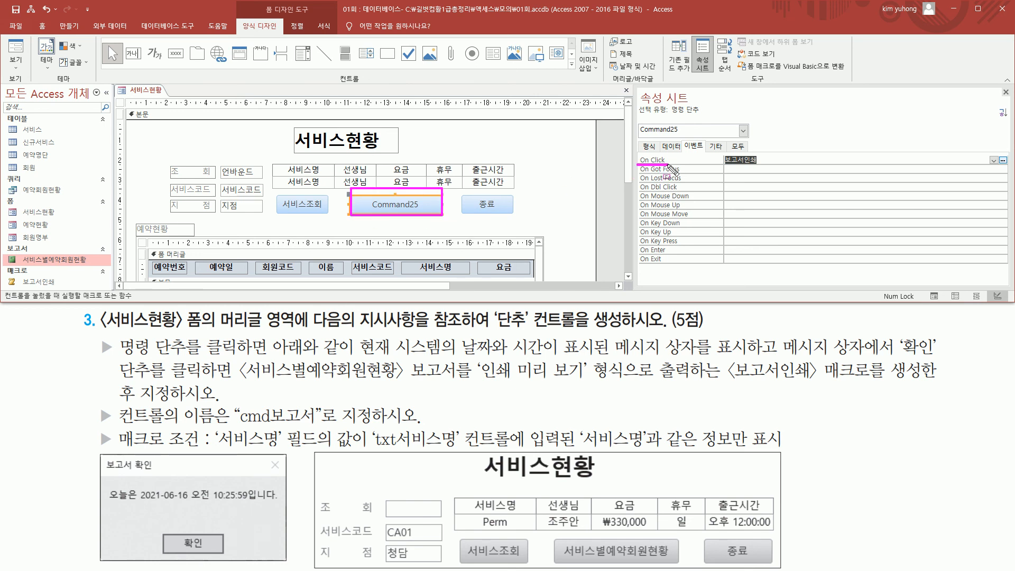
{"action": "left_click_drag", "start_coordinate": [723, 153], "coordinate": [768, 168]}
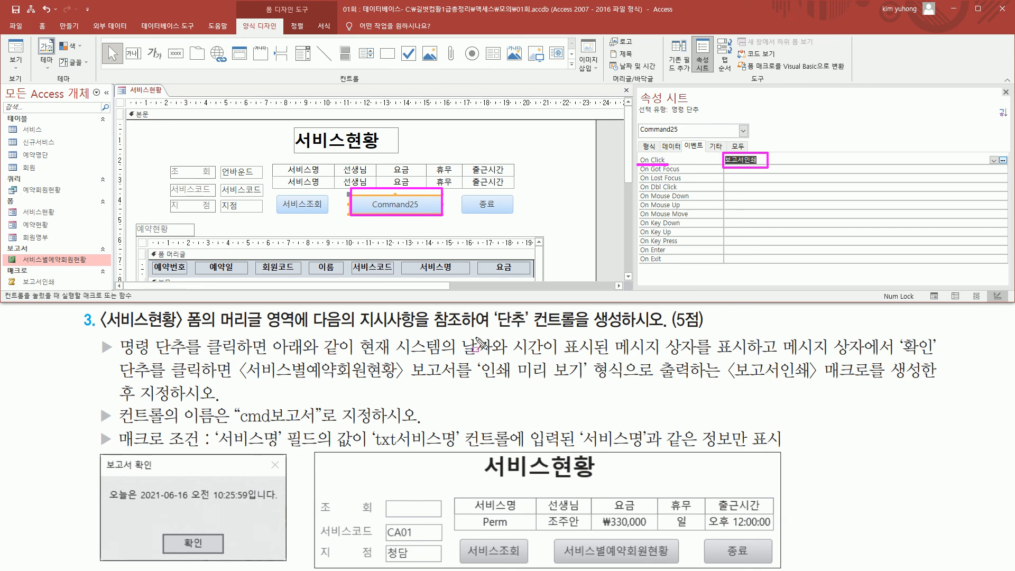
- Set the new command button's name to cmd보고서
{"action": "left_click_drag", "start_coordinate": [120, 423], "coordinate": [214, 424]}
{"action": "key", "text": "Escape"}
{"action": "left_click", "coordinate": [716, 147]}
{"action": "left_click_drag", "start_coordinate": [781, 160], "coordinate": [646, 161]}
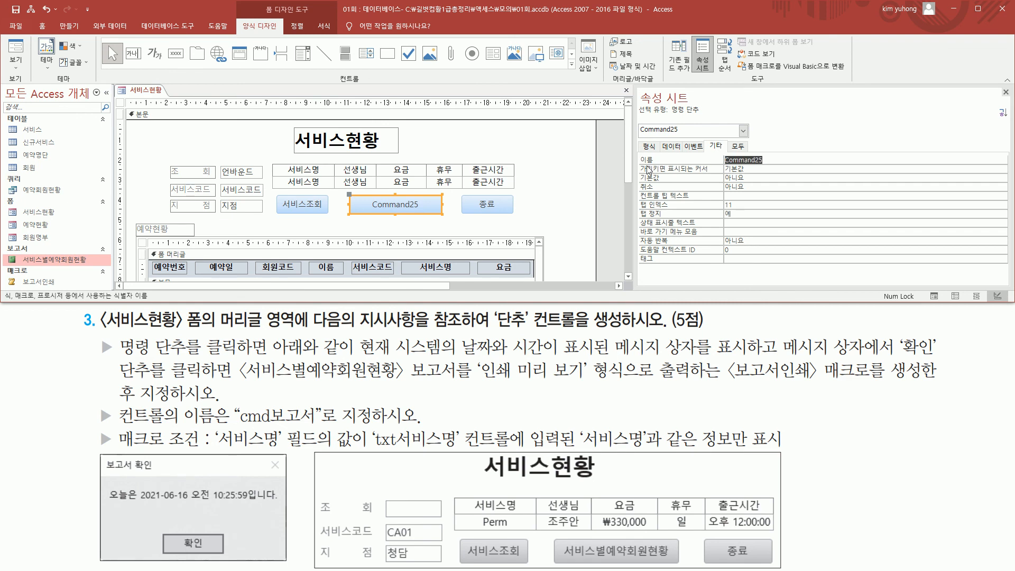
{"action": "type", "text": "ㅊ"}
{"action": "type", "text": "cmd보고서"}
{"action": "left_click_drag", "start_coordinate": [234, 425], "coordinate": [319, 425]}
{"action": "key", "text": "Escape"}
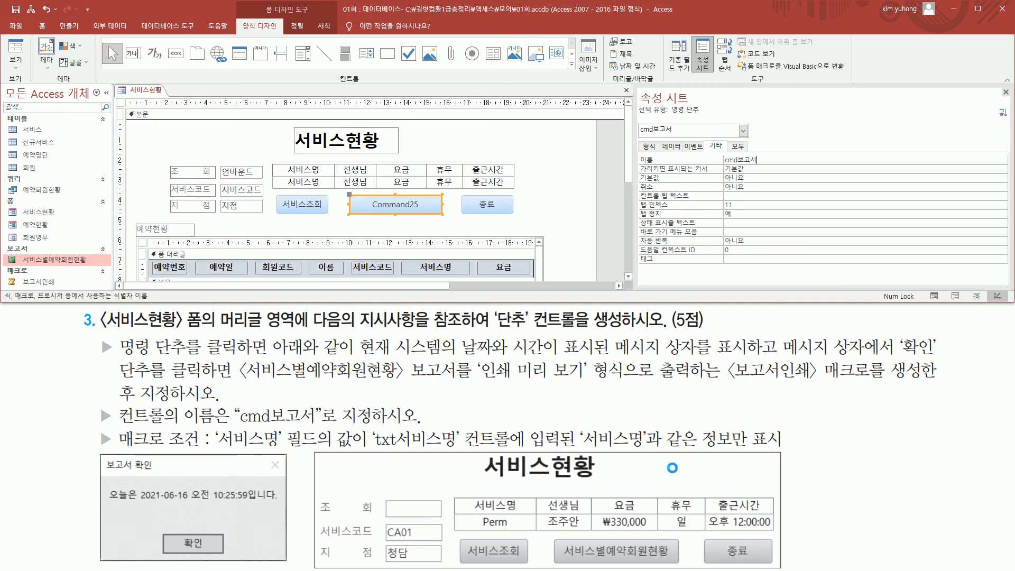
- Set the cmd보고서 button's caption to 서비스별예약회원현황 and close its properties
{"action": "mouse_move", "coordinate": [564, 559]}
{"action": "left_mouse_down"}
{"action": "mouse_move", "coordinate": [671, 560]}
{"action": "mouse_move", "coordinate": [671, 544]}
{"action": "left_mouse_up"}
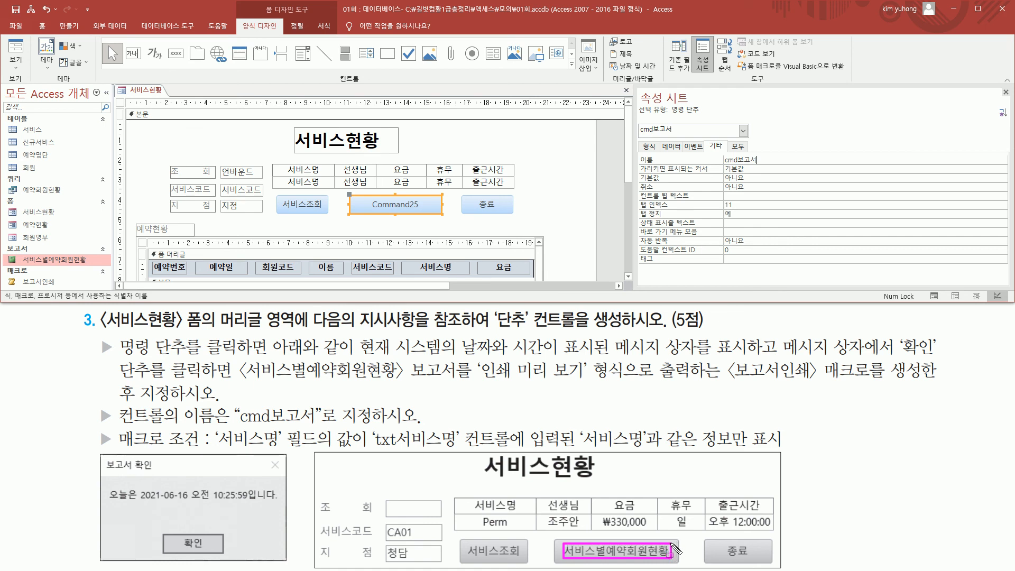
{"action": "mouse_move", "coordinate": [368, 210]}
{"action": "left_mouse_down"}
{"action": "mouse_move", "coordinate": [425, 210]}
{"action": "mouse_move", "coordinate": [426, 201]}
{"action": "left_mouse_up"}
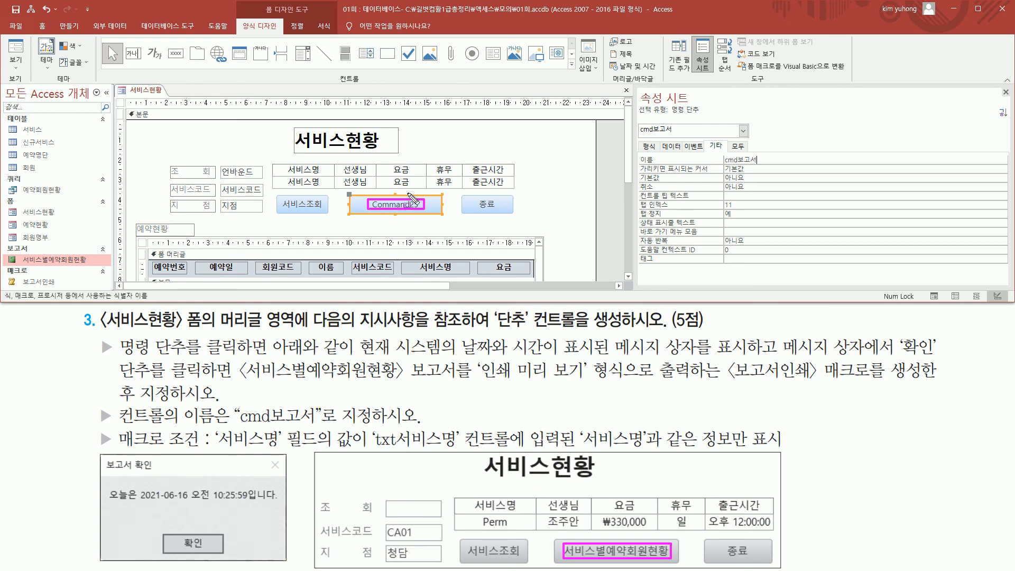
{"action": "key", "text": "Escape"}
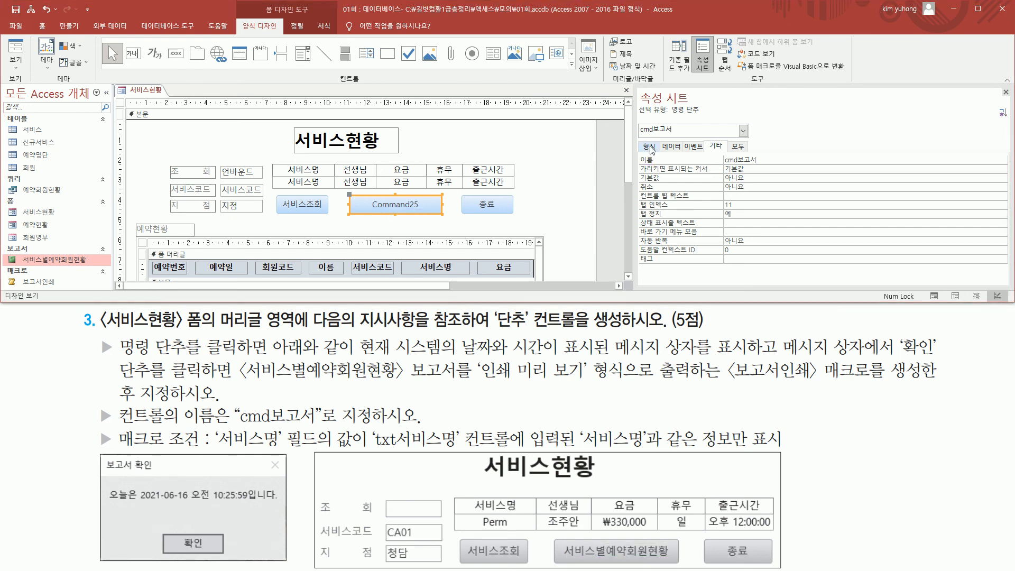
{"action": "left_click", "coordinate": [650, 148]}
{"action": "key", "text": "ctrl+2"}
{"action": "left_click_drag", "start_coordinate": [639, 153], "coordinate": [800, 166]}
{"action": "key", "text": "Escape"}
{"action": "left_click", "coordinate": [796, 160]}
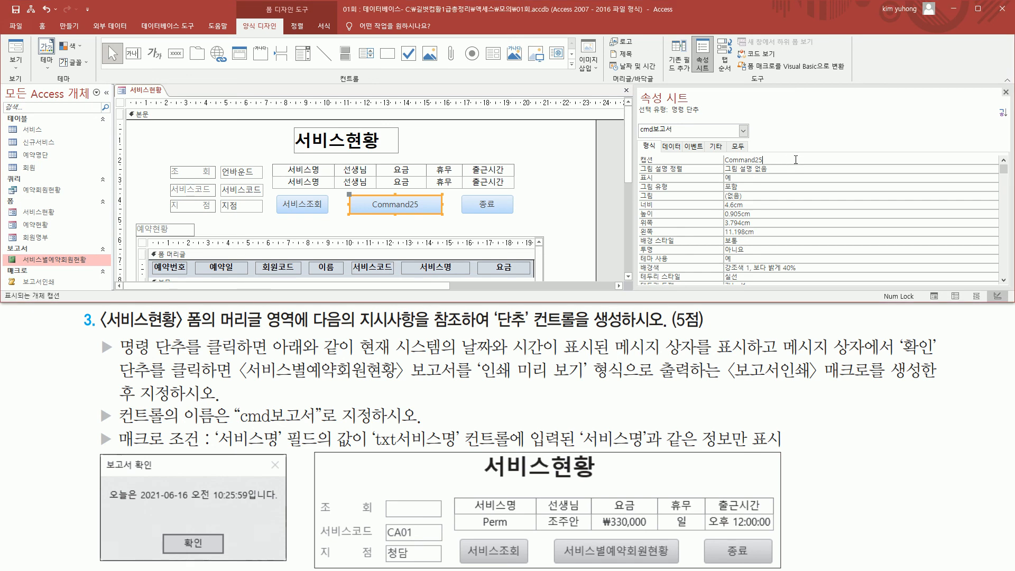
{"action": "key", "text": "BackSpace"}
{"action": "key", "text": "BackSpace"}
{"action": "key", "text": "BackSpace"}
{"action": "key", "text": "BackSpace"}
{"action": "key", "text": "BackSpace"}
{"action": "key", "text": "BackSpace"}
{"action": "key", "text": "BackSpace"}
{"action": "key", "text": "BackSpace"}
{"action": "type", "text": "서비스별예약"}
{"action": "type", "text": "회원현"}
{"action": "type", "text": "화"}
{"action": "key", "text": "BackSpace"}
{"action": "type", "text": "현황"}
{"action": "key", "text": "Return"}
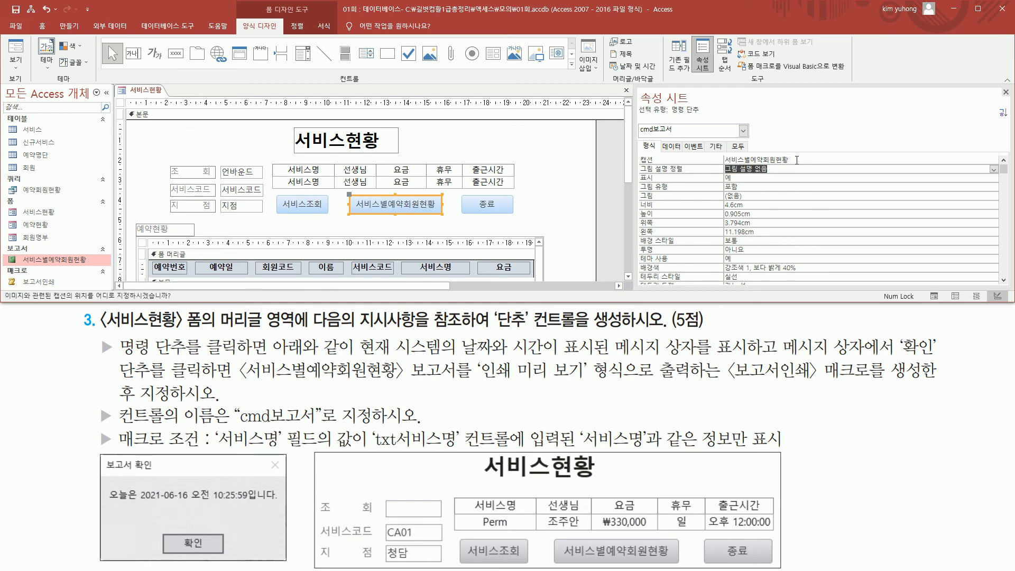
{"action": "left_click_drag", "start_coordinate": [353, 209], "coordinate": [435, 210]}
{"action": "key", "text": "Escape"}
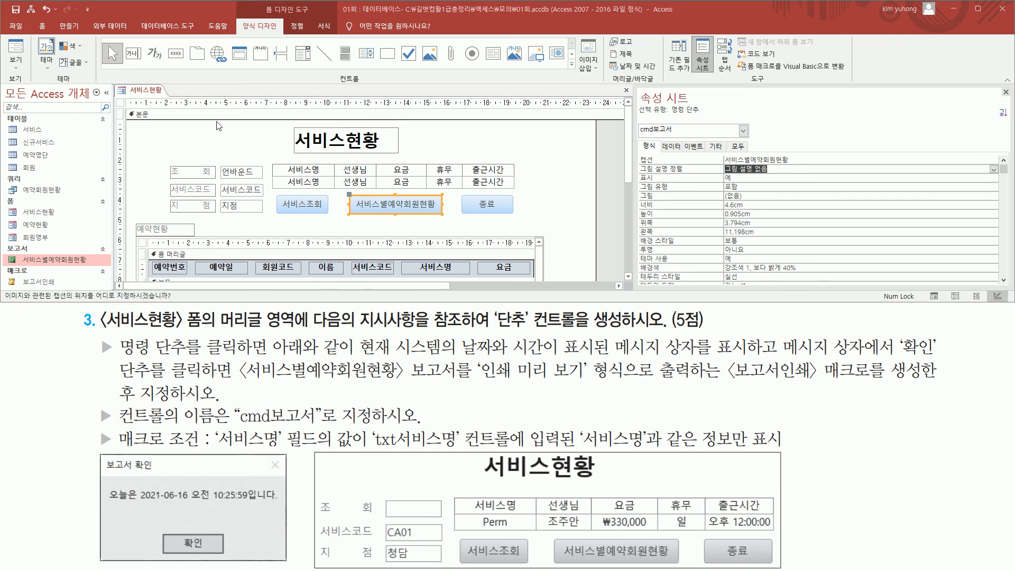
{"action": "left_click", "coordinate": [1007, 92]}
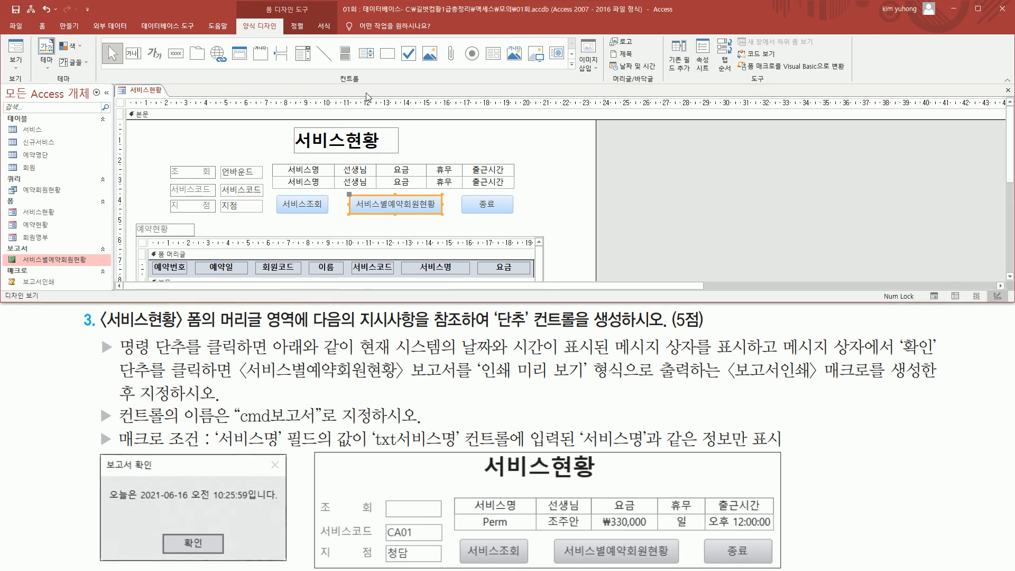
- Show the 서비스현황 form in Form view and test the 서비스별예약회원현황 button, acknowledging its message box to preview the report
{"action": "left_click", "coordinate": [18, 51]}
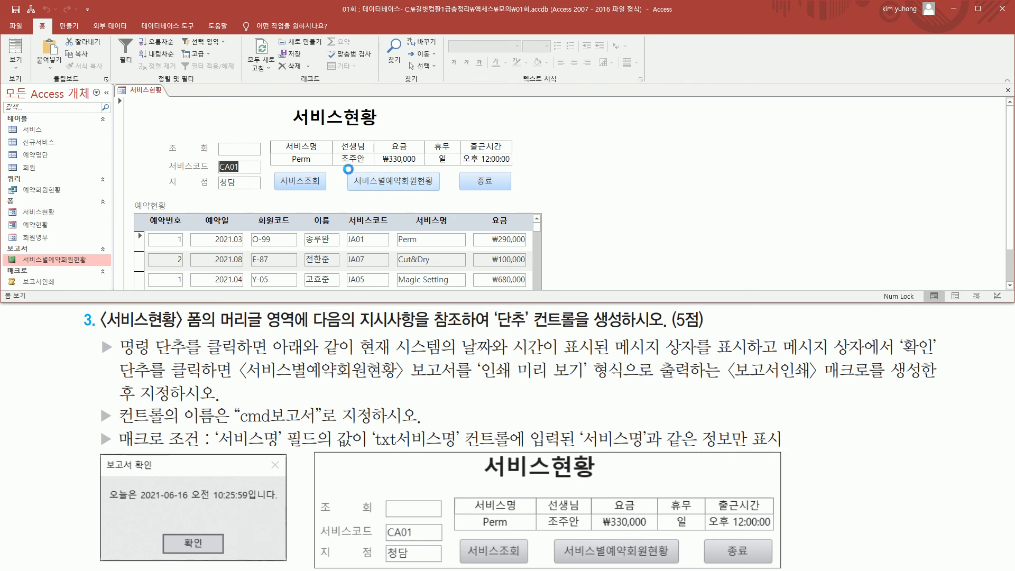
{"action": "mouse_move", "coordinate": [338, 167]}
{"action": "left_mouse_down"}
{"action": "mouse_move", "coordinate": [397, 194]}
{"action": "mouse_move", "coordinate": [449, 196]}
{"action": "left_mouse_up"}
{"action": "key", "text": "Escape"}
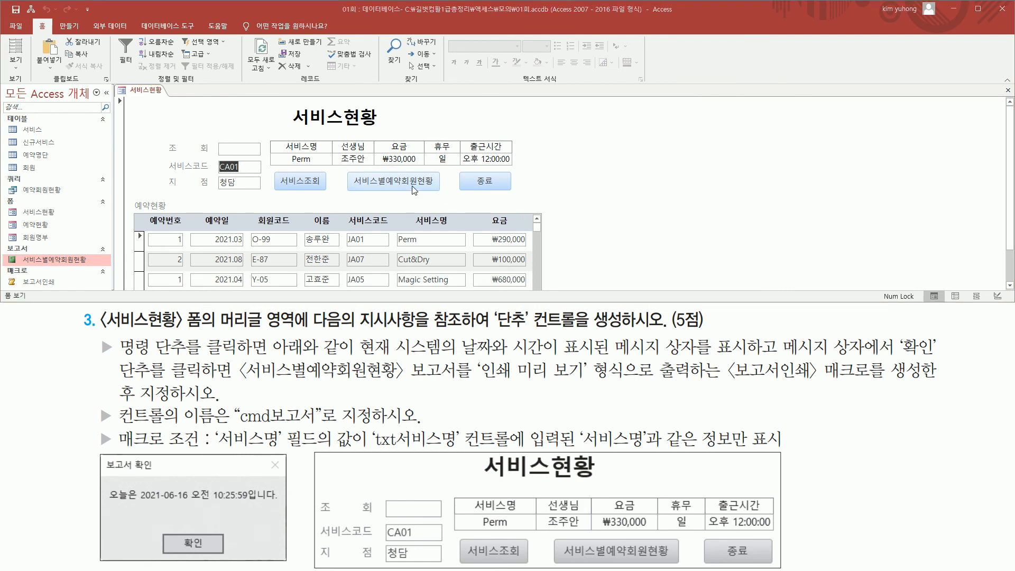
{"action": "left_click", "coordinate": [412, 187]}
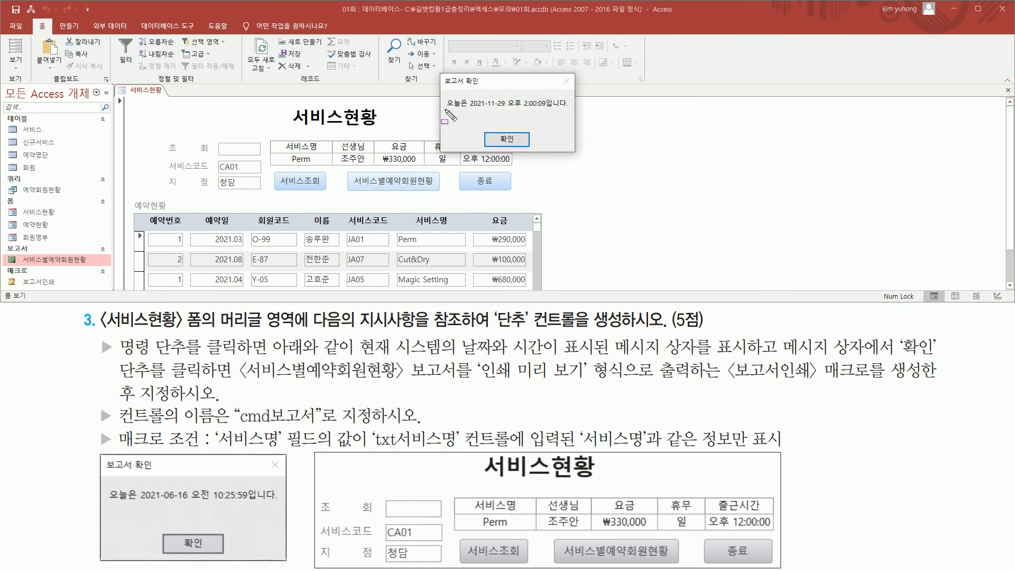
{"action": "left_click_drag", "start_coordinate": [444, 110], "coordinate": [567, 111]}
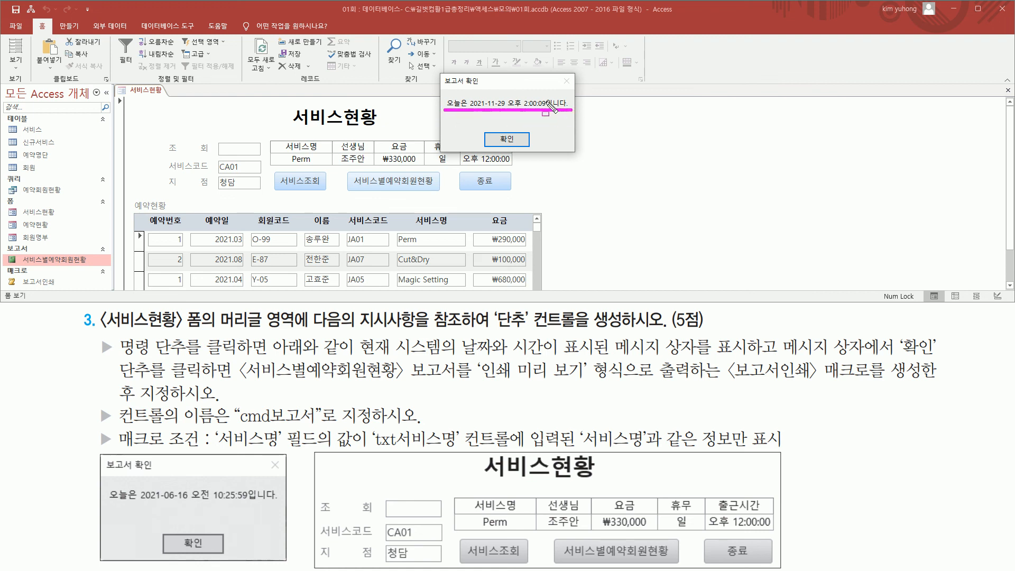
{"action": "left_click_drag", "start_coordinate": [442, 73], "coordinate": [483, 87]}
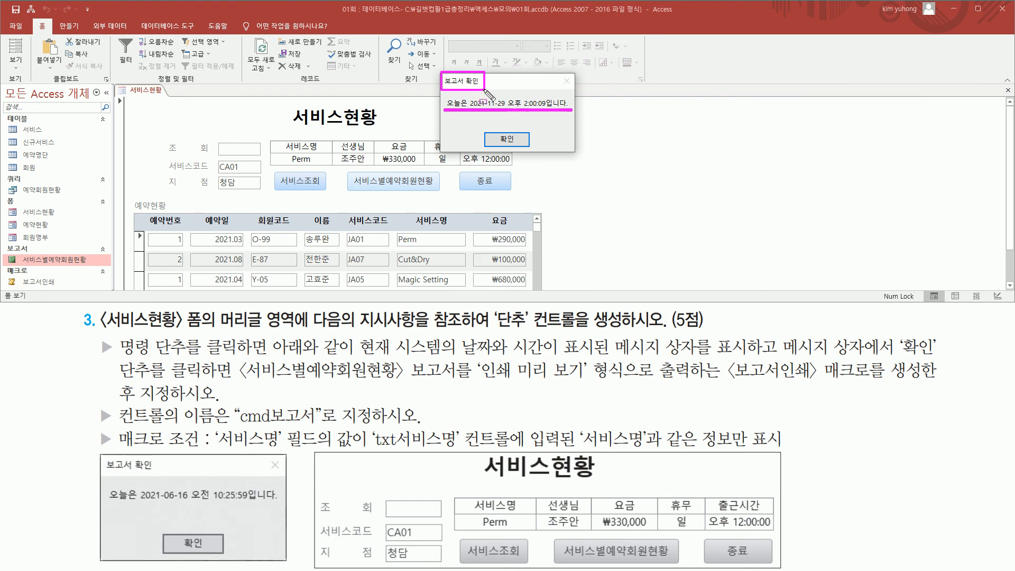
{"action": "key", "text": "Escape"}
{"action": "left_click", "coordinate": [507, 138]}
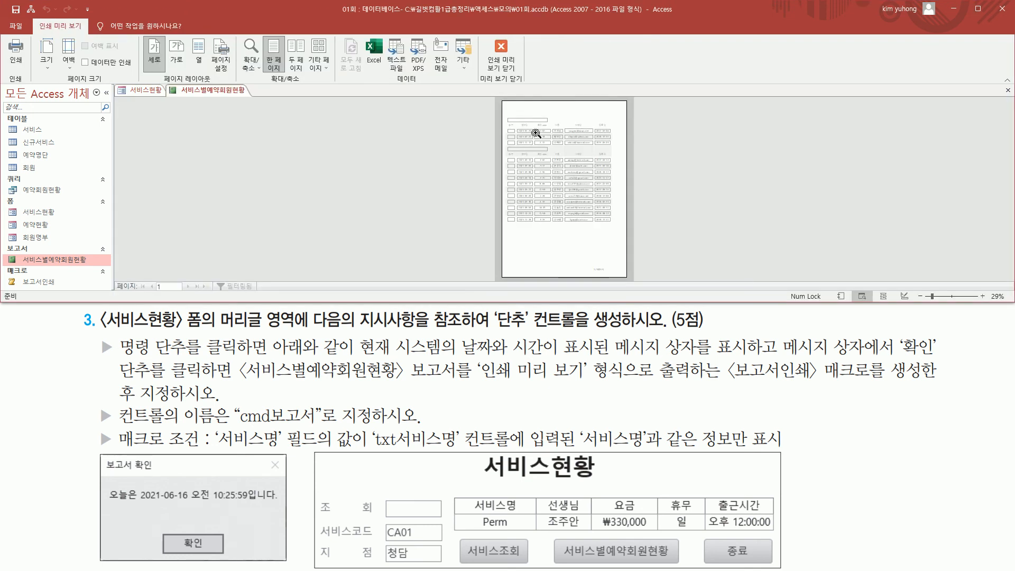
- Enlarge the 서비스별예약회원현황 report preview and examine its group headers and reservation records down the page
{"action": "left_click", "coordinate": [533, 138]}
{"action": "scroll", "coordinate": [534, 156], "scroll_direction": "up", "scroll_amount": 3}
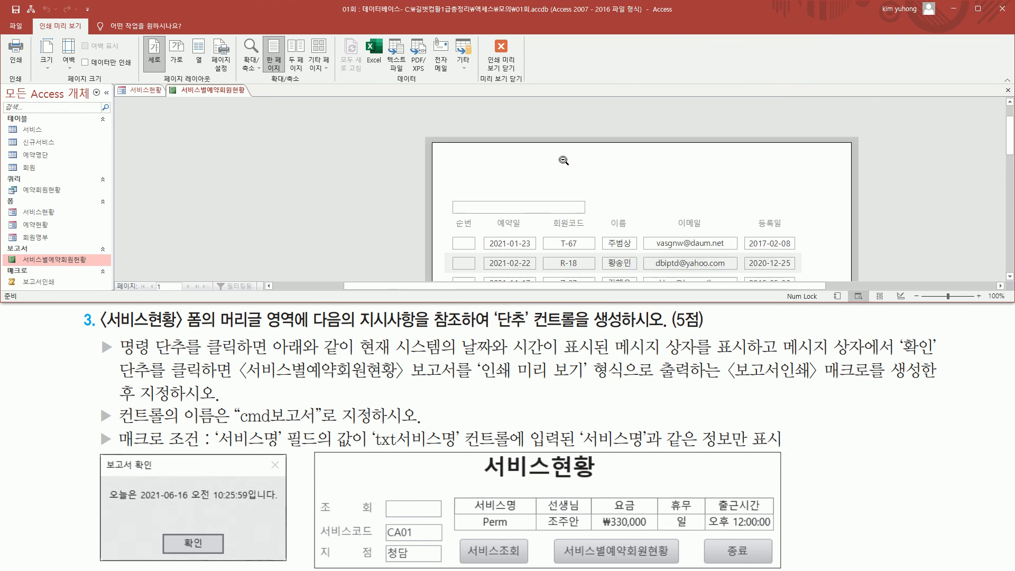
{"action": "scroll", "coordinate": [564, 161], "scroll_direction": "down", "scroll_amount": 2}
{"action": "scroll", "coordinate": [520, 157], "scroll_direction": "down", "scroll_amount": 1}
{"action": "scroll", "coordinate": [503, 164], "scroll_direction": "up", "scroll_amount": 2}
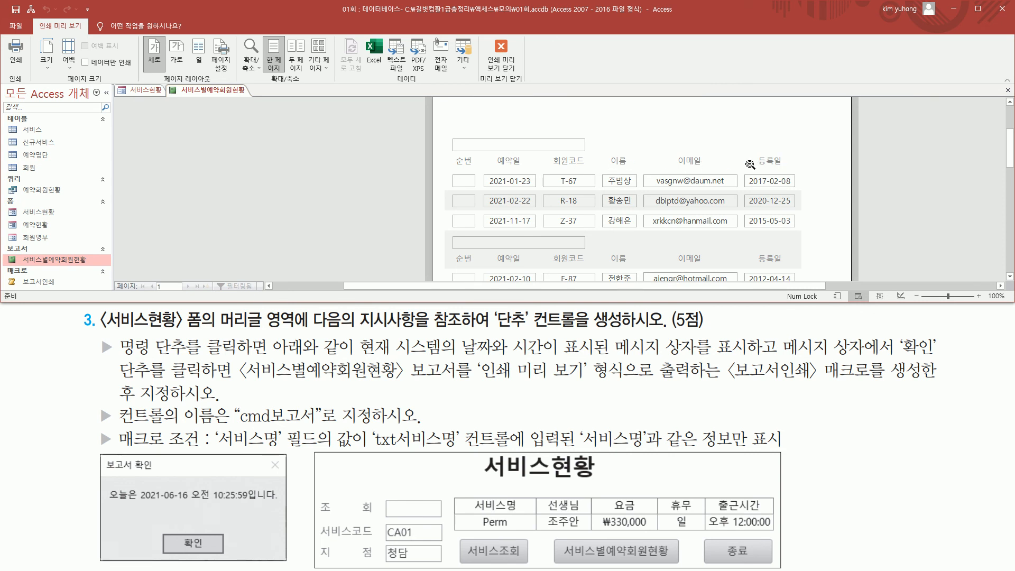
{"action": "key", "text": "ctrl+2"}
{"action": "left_click_drag", "start_coordinate": [454, 155], "coordinate": [805, 229]}
{"action": "mouse_move", "coordinate": [452, 130]}
{"action": "left_mouse_down"}
{"action": "mouse_move", "coordinate": [513, 152]}
{"action": "mouse_move", "coordinate": [590, 152]}
{"action": "left_mouse_up"}
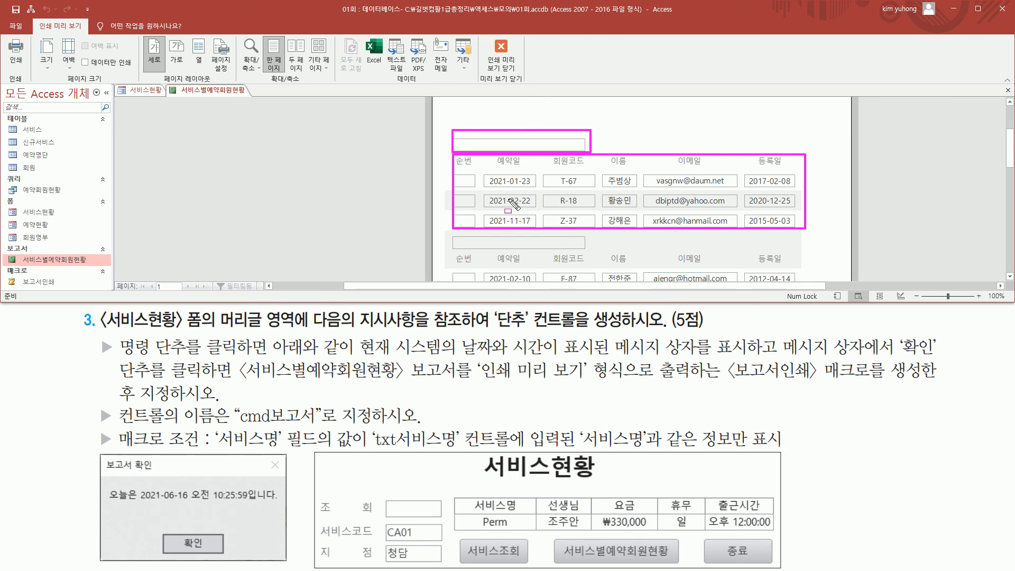
{"action": "key", "text": "Escape"}
{"action": "scroll", "coordinate": [531, 200], "scroll_direction": "down", "scroll_amount": 3}
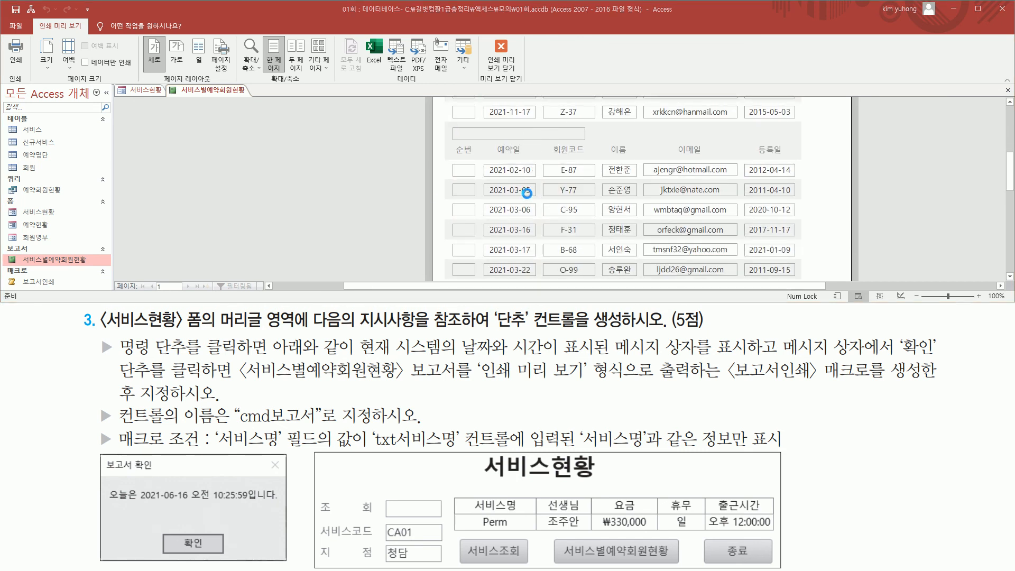
{"action": "scroll", "coordinate": [513, 172], "scroll_direction": "down", "scroll_amount": 3}
{"action": "scroll", "coordinate": [513, 171], "scroll_direction": "down", "scroll_amount": 3}
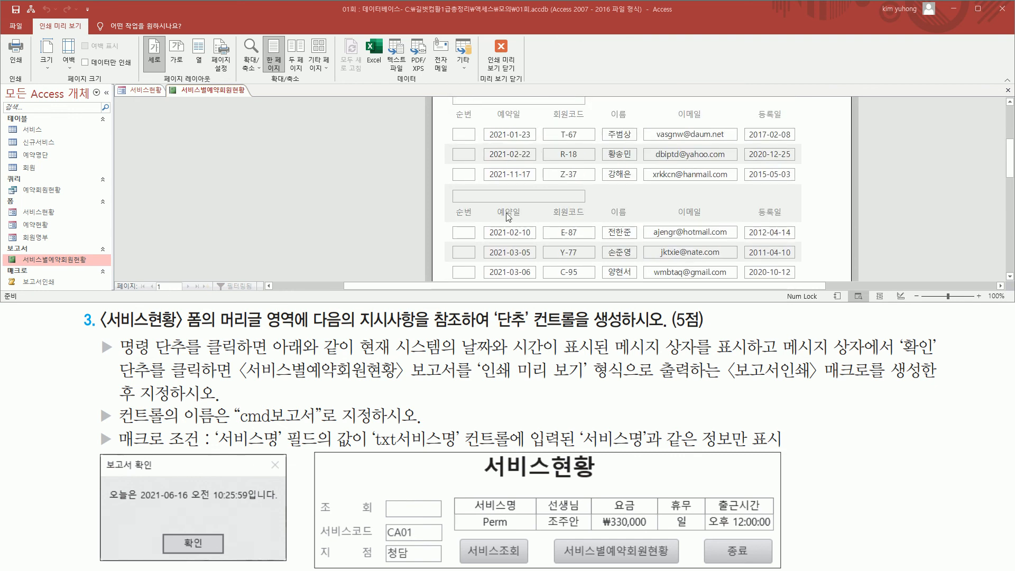
{"action": "scroll", "coordinate": [538, 206], "scroll_direction": "up", "scroll_amount": 5}
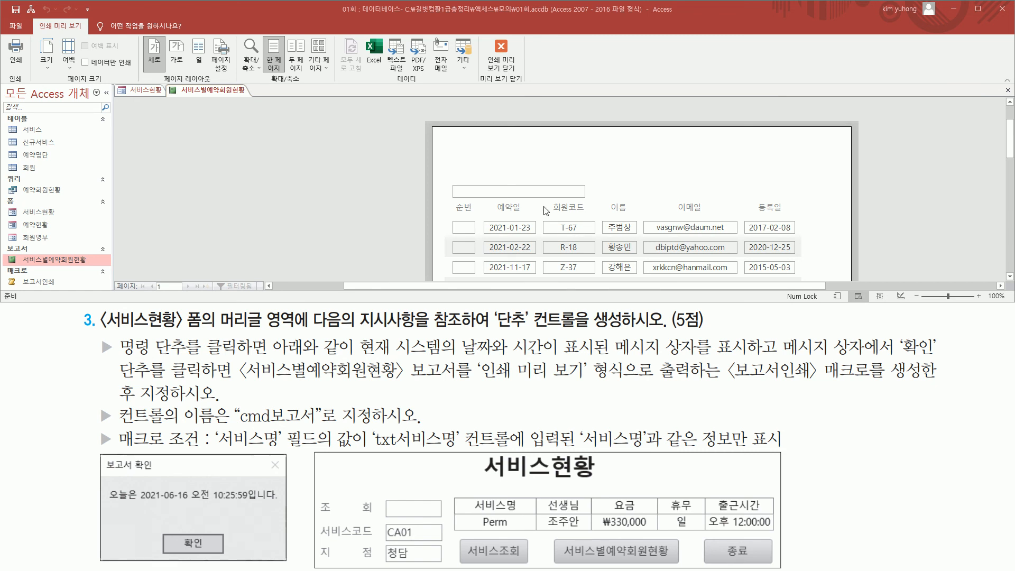
- Close the report's print preview, then close the 서비스현황 form and save its design changes
{"action": "left_click", "coordinate": [500, 66]}
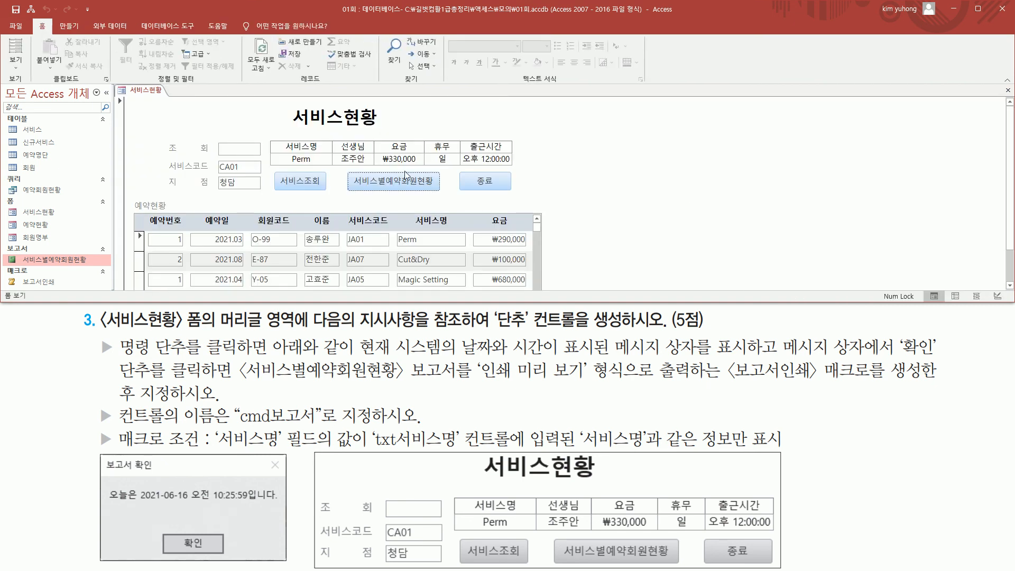
{"action": "left_click", "coordinate": [1008, 90]}
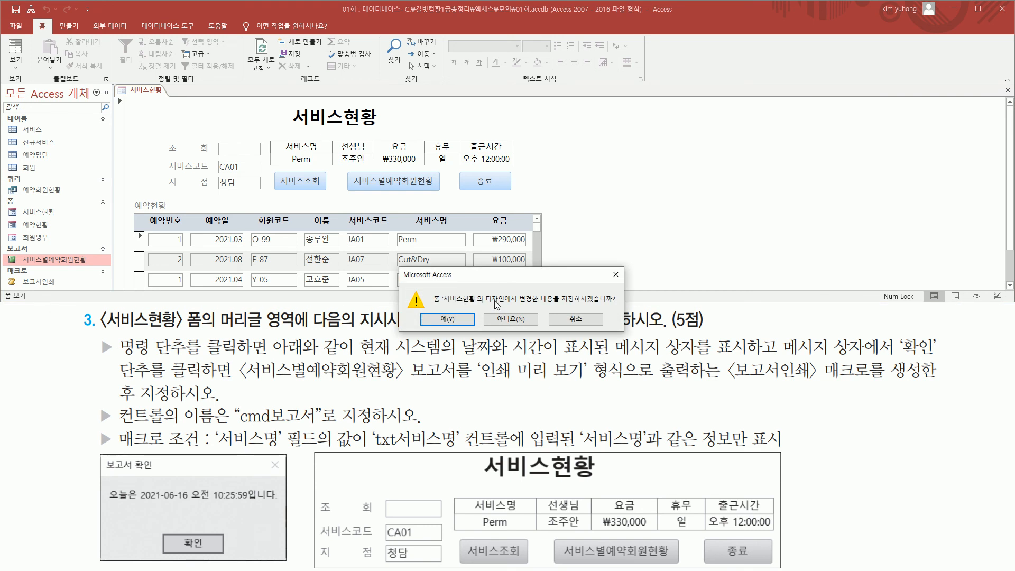
{"action": "left_click", "coordinate": [448, 320]}
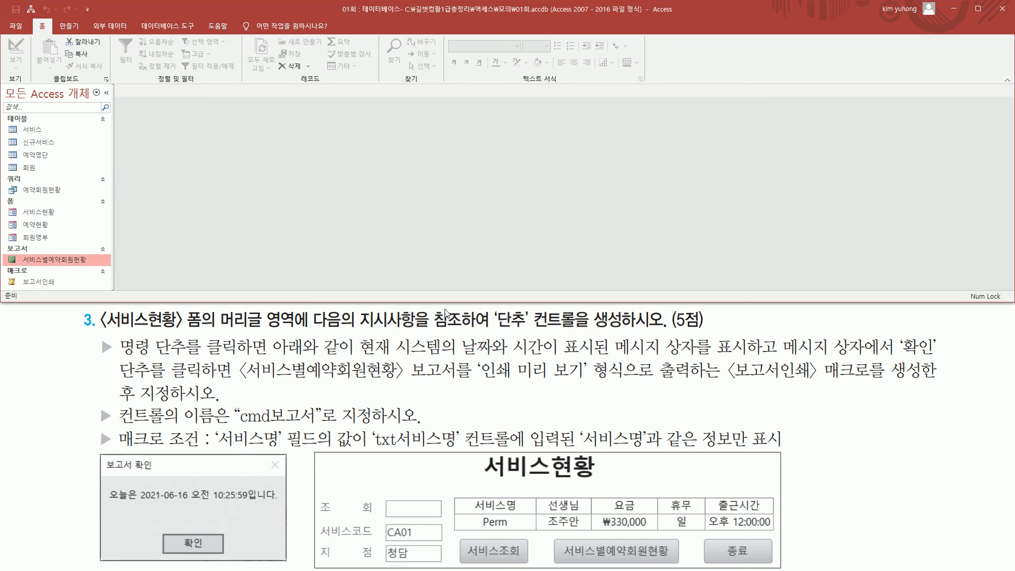